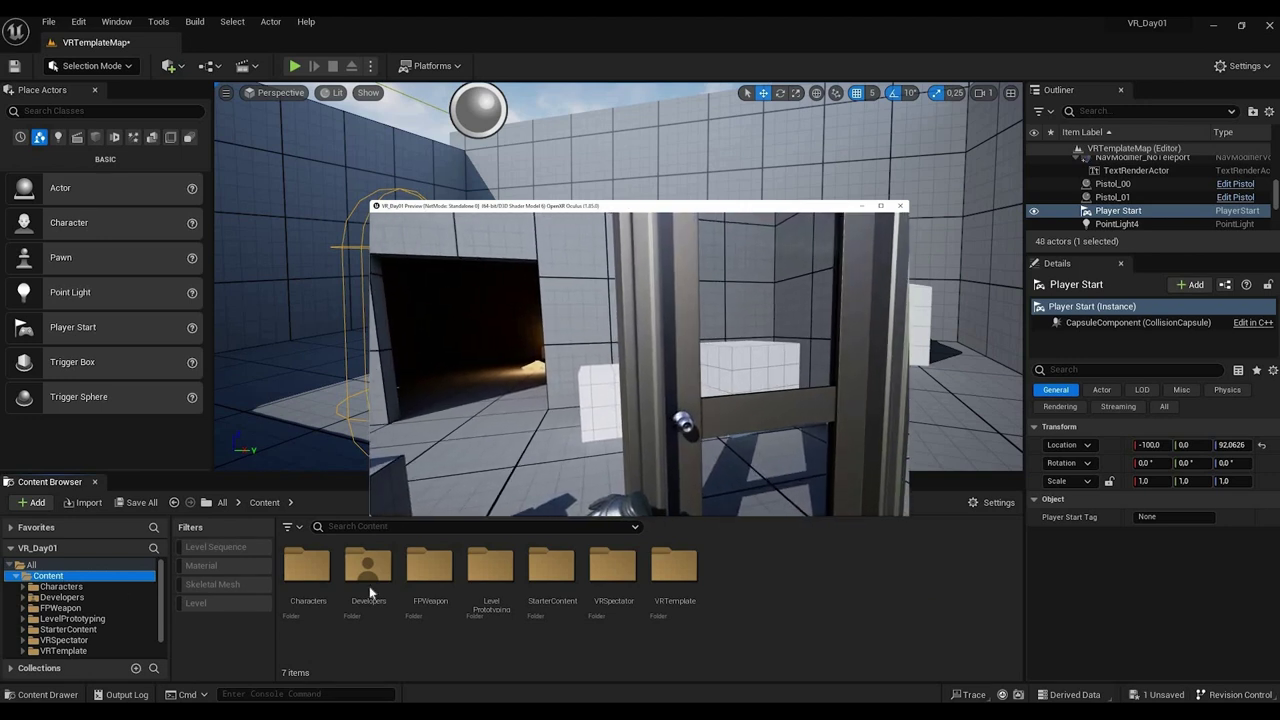
Step: Exit the play preview, create a folder named Door inside Content, and open it
{"action": "key", "text": "Escape"}
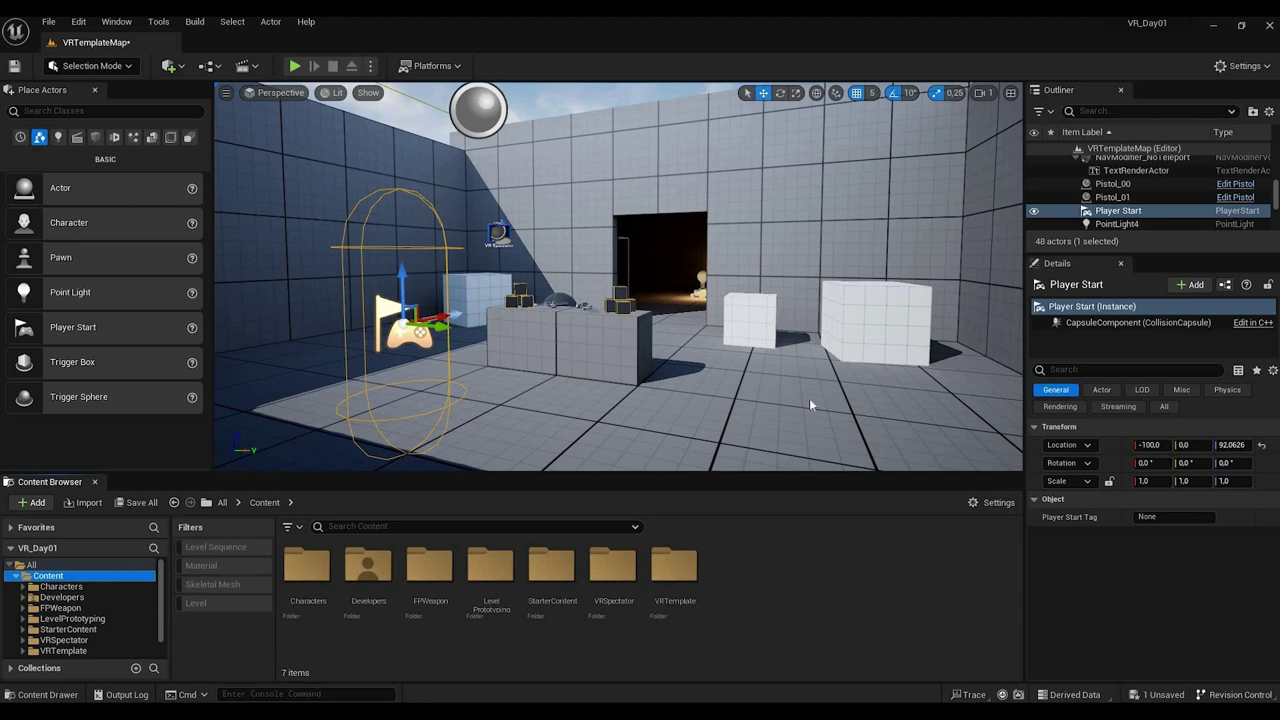
{"action": "right_click", "coordinate": [818, 189]}
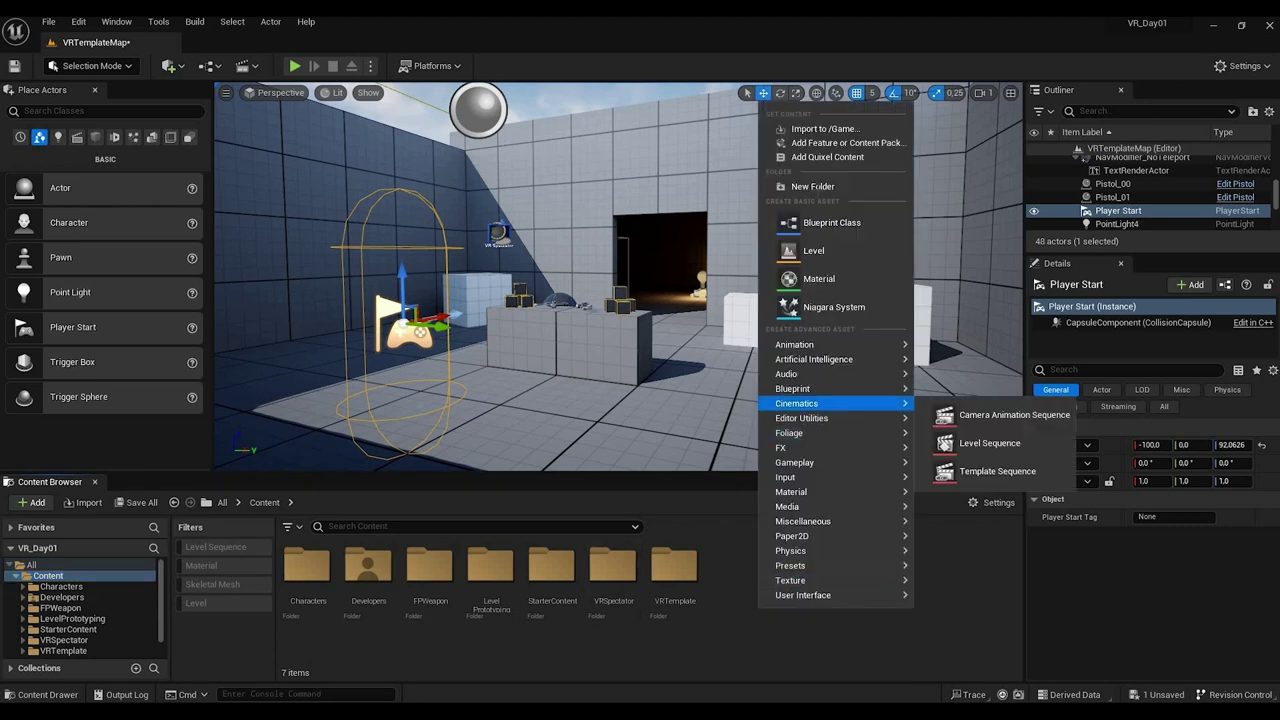
{"action": "left_click", "coordinate": [818, 187]}
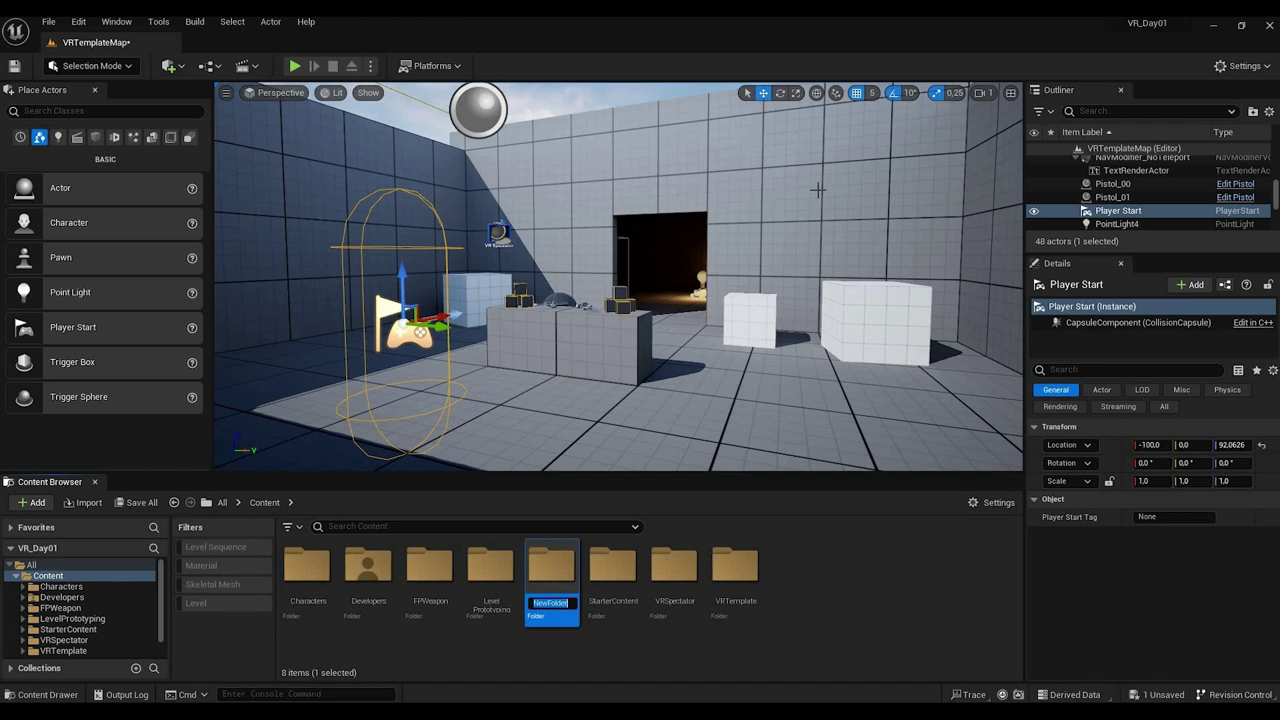
{"action": "type", "text": "De"}
{"action": "key", "text": "Return"}
{"action": "key", "text": "Return"}
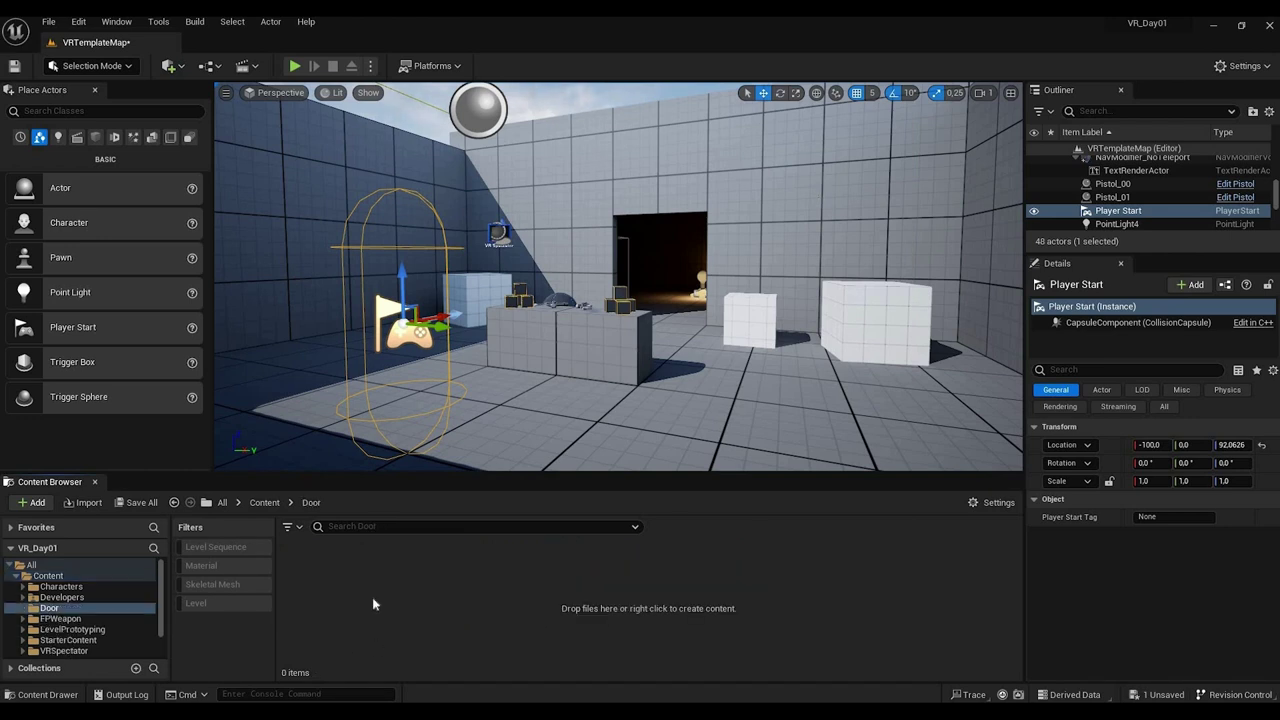
Step: Create an Actor Blueprint class named BP_Door in the Door folder and open its editor docked beside the VRTemplateMap level
{"action": "right_click", "coordinate": [375, 593]}
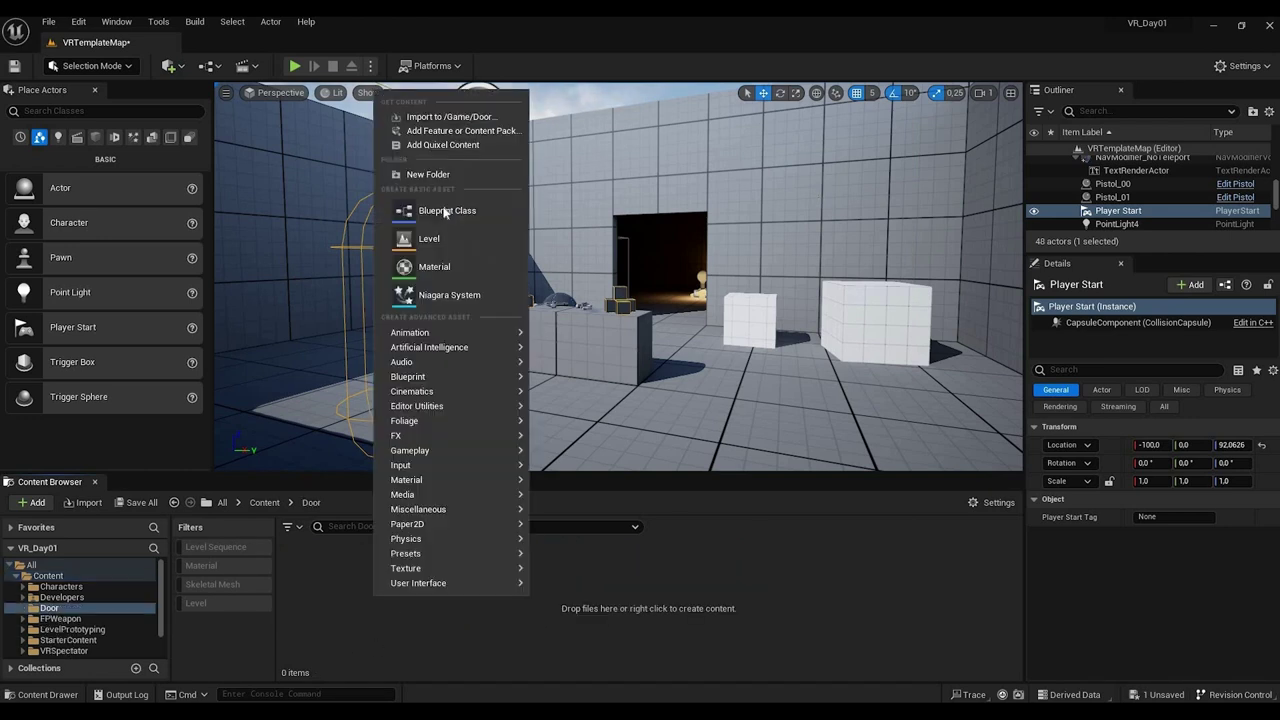
{"action": "left_click", "coordinate": [443, 208]}
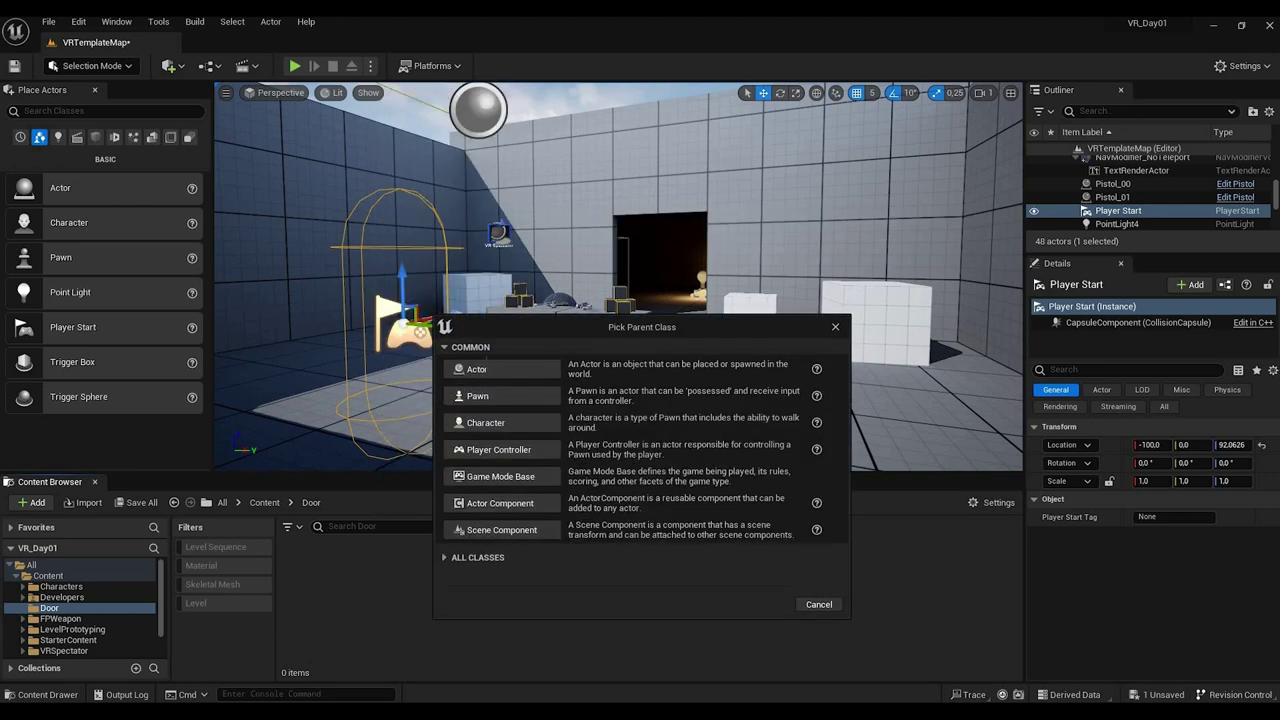
{"action": "left_click", "coordinate": [505, 369]}
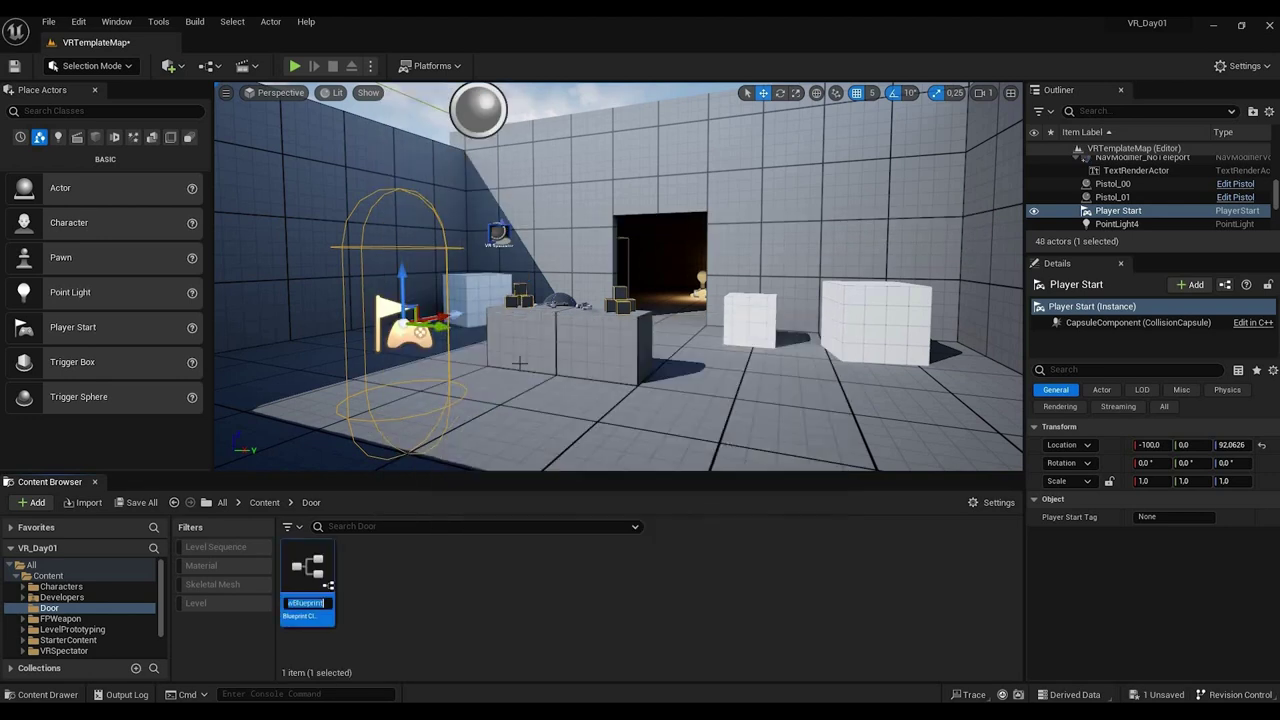
{"action": "type", "text": "BP_Door"}
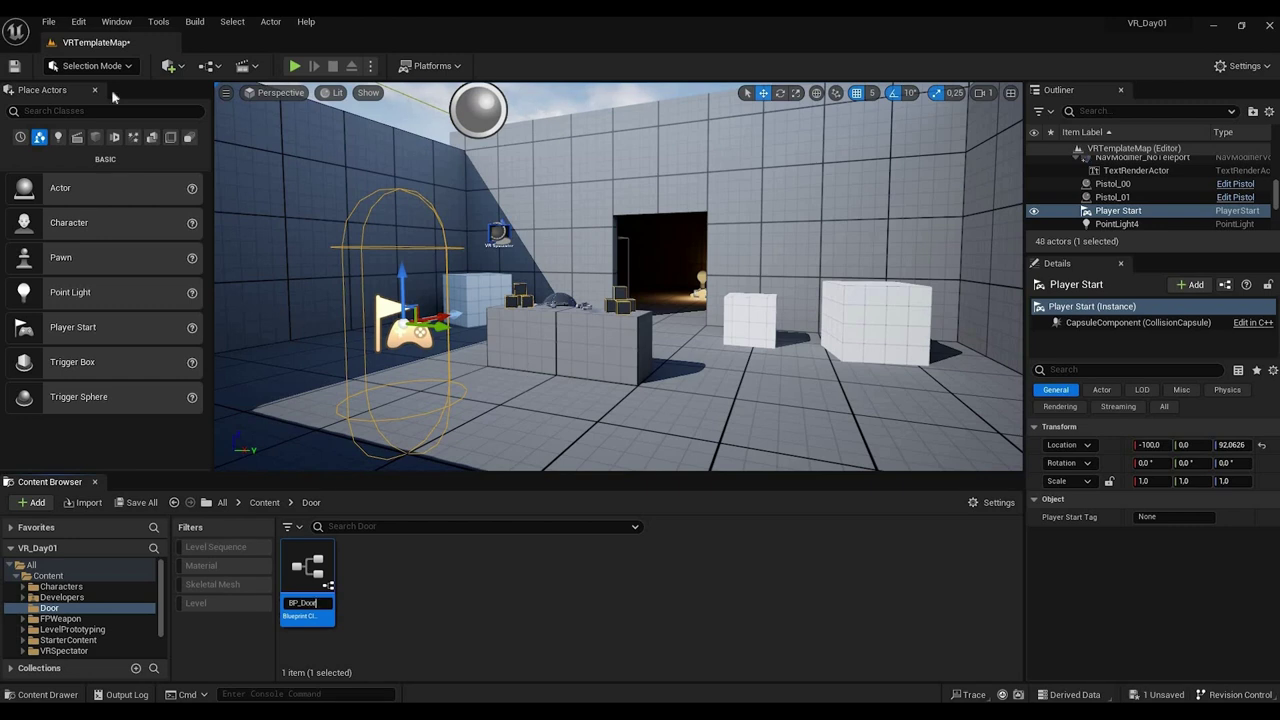
{"action": "double_click", "coordinate": [307, 572]}
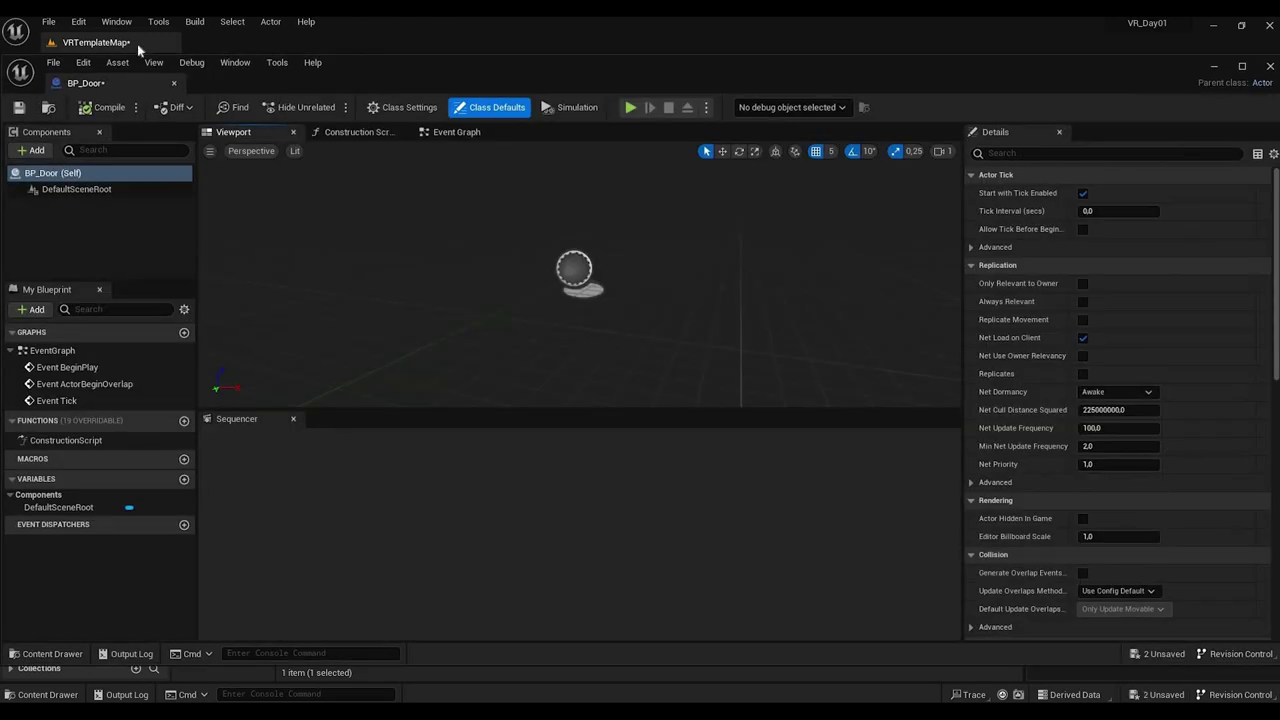
{"action": "left_click_drag", "start_coordinate": [95, 84], "coordinate": [225, 46]}
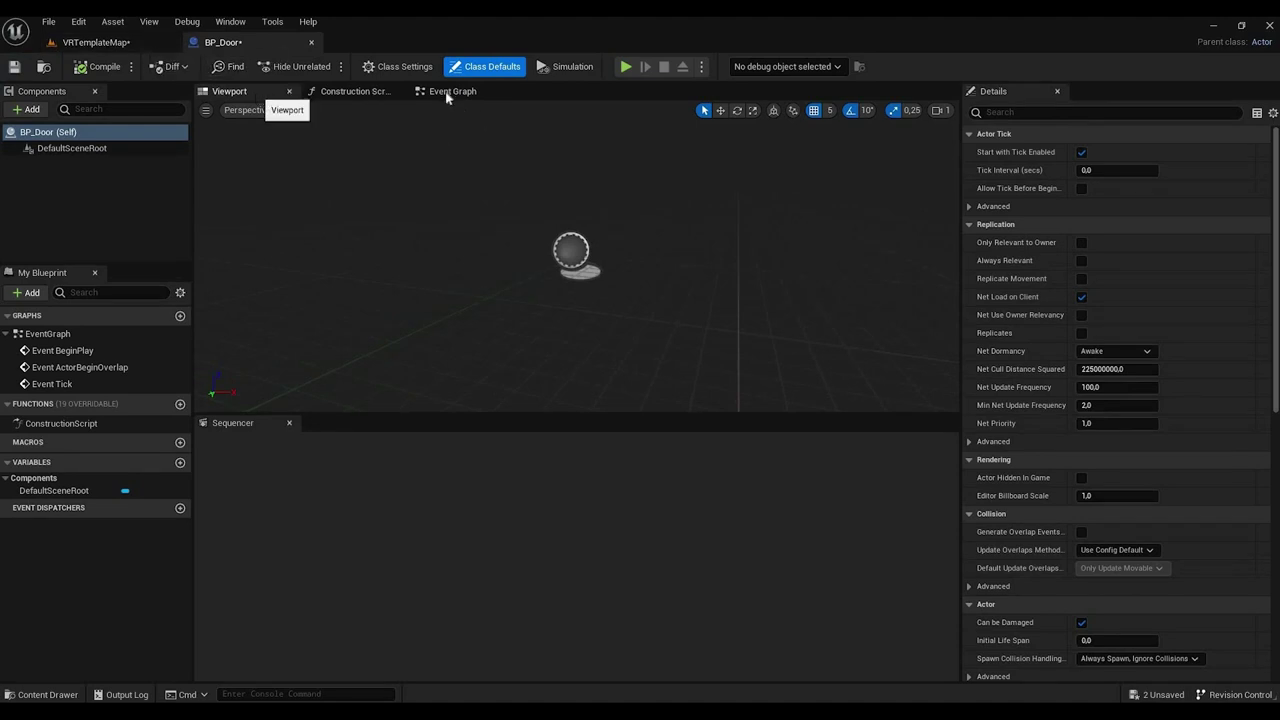
Step: Examine the Construction Script and Event Graph of BP_Door and their default nodes
{"action": "left_click", "coordinate": [360, 91]}
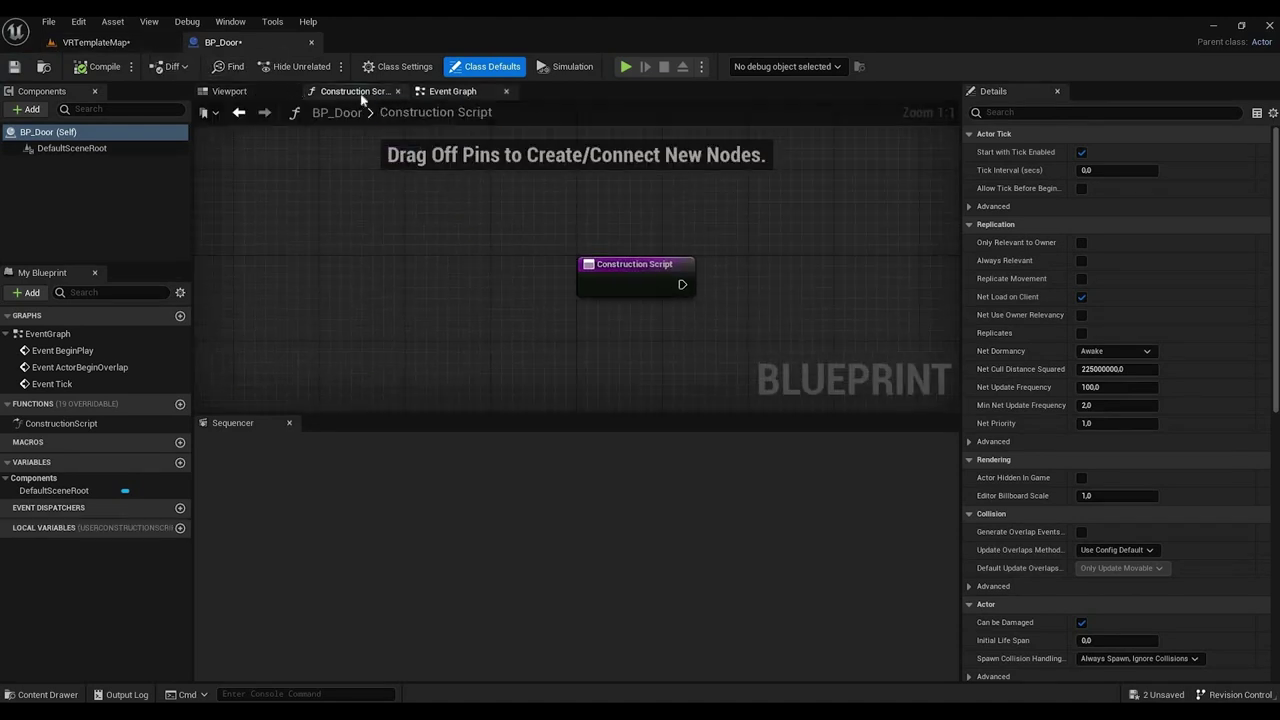
{"action": "left_click", "coordinate": [455, 91]}
{"action": "left_click", "coordinate": [372, 91]}
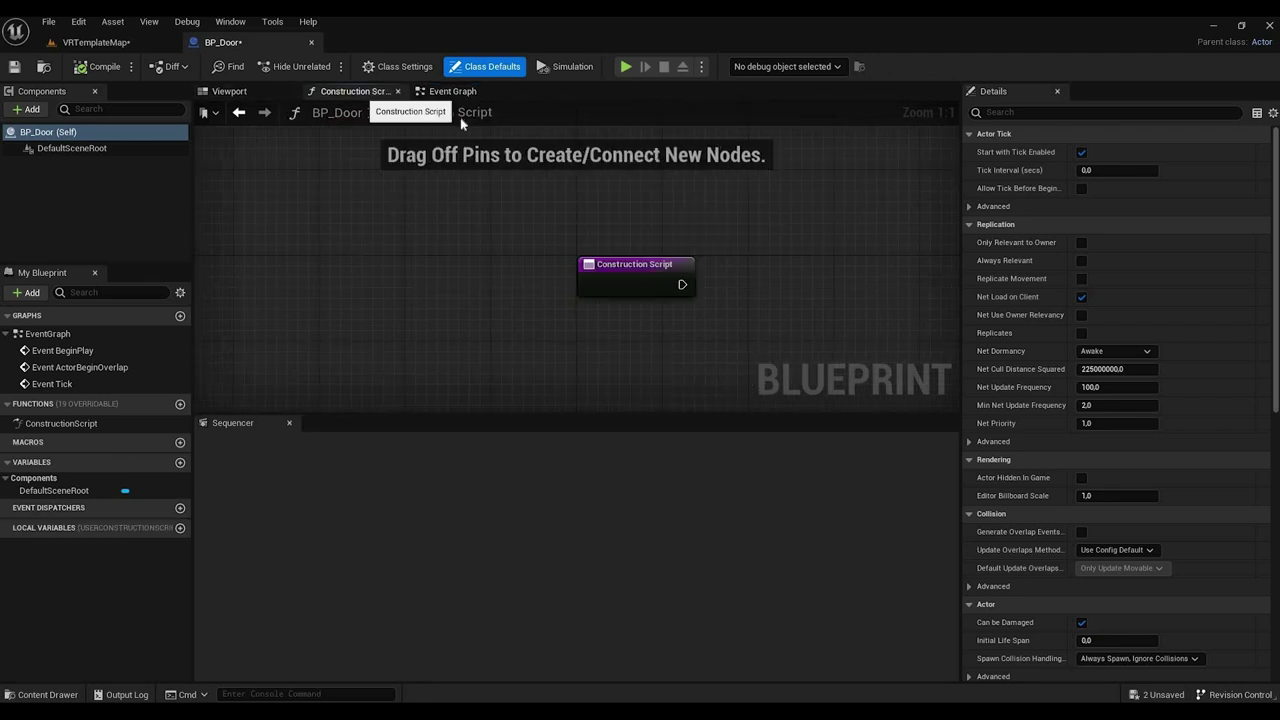
{"action": "left_click", "coordinate": [450, 91]}
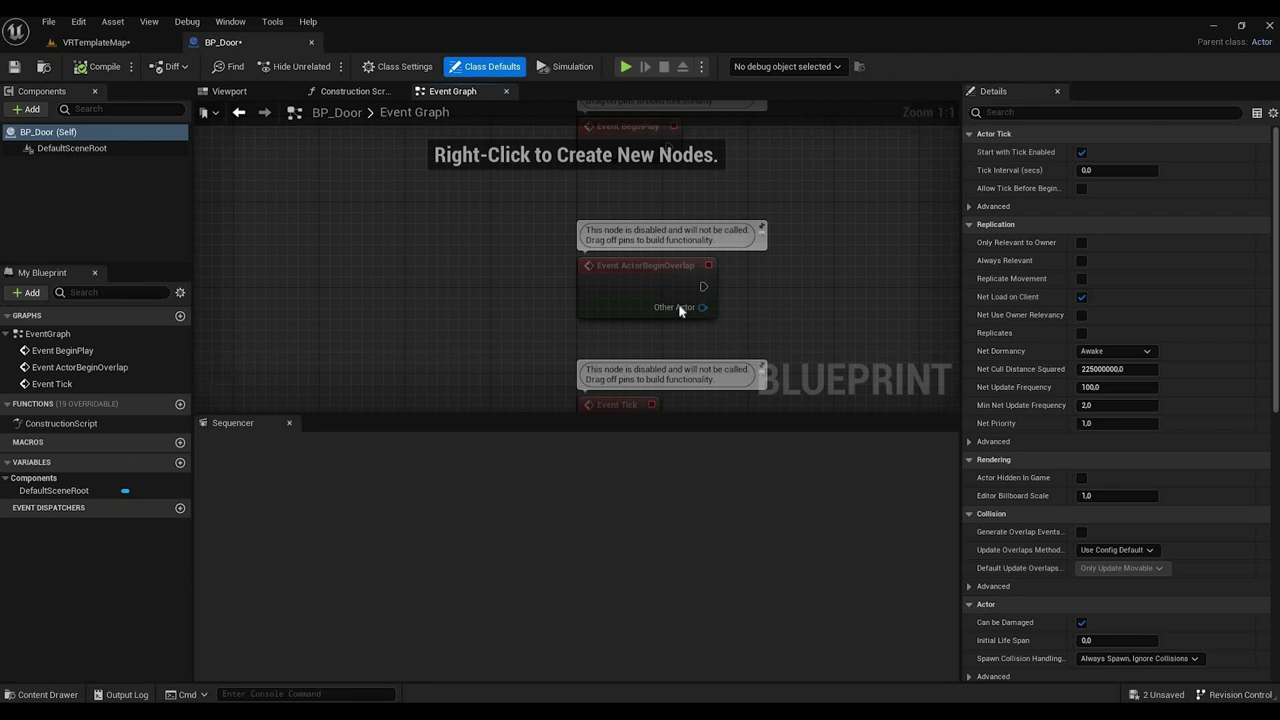
{"action": "right_click_drag", "start_coordinate": [680, 310], "coordinate": [493, 390]}
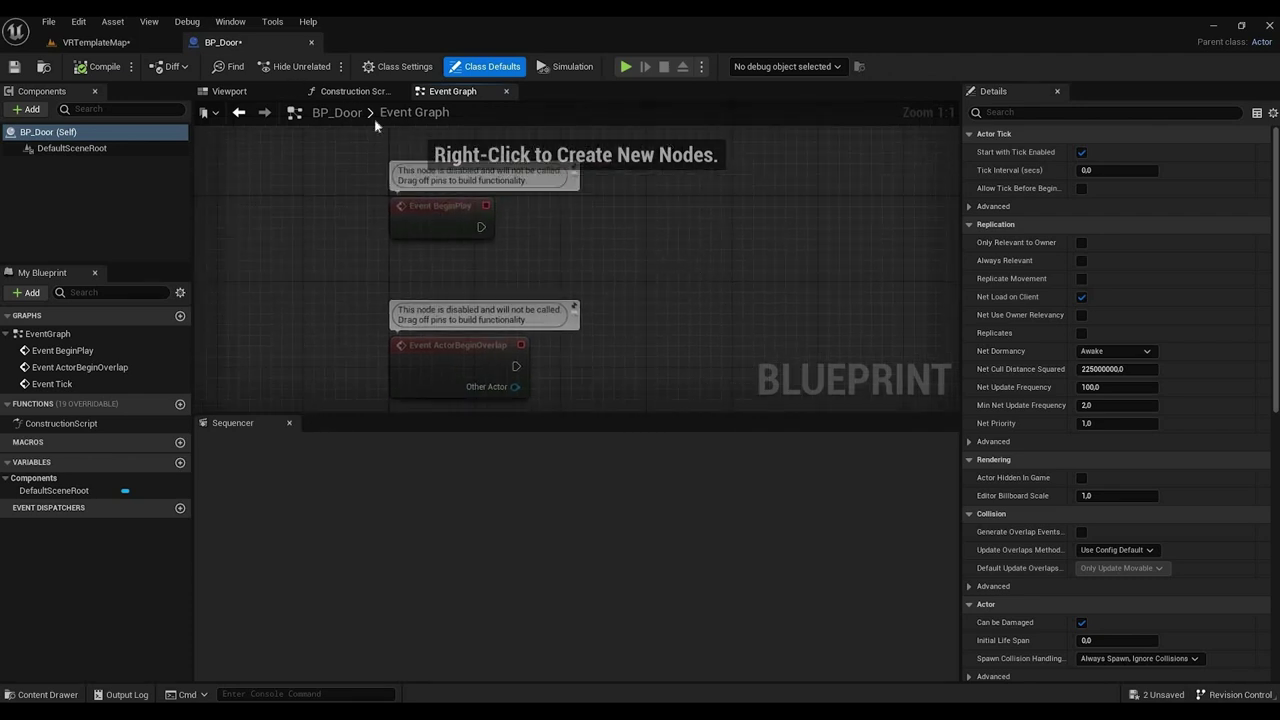
{"action": "left_click", "coordinate": [352, 91]}
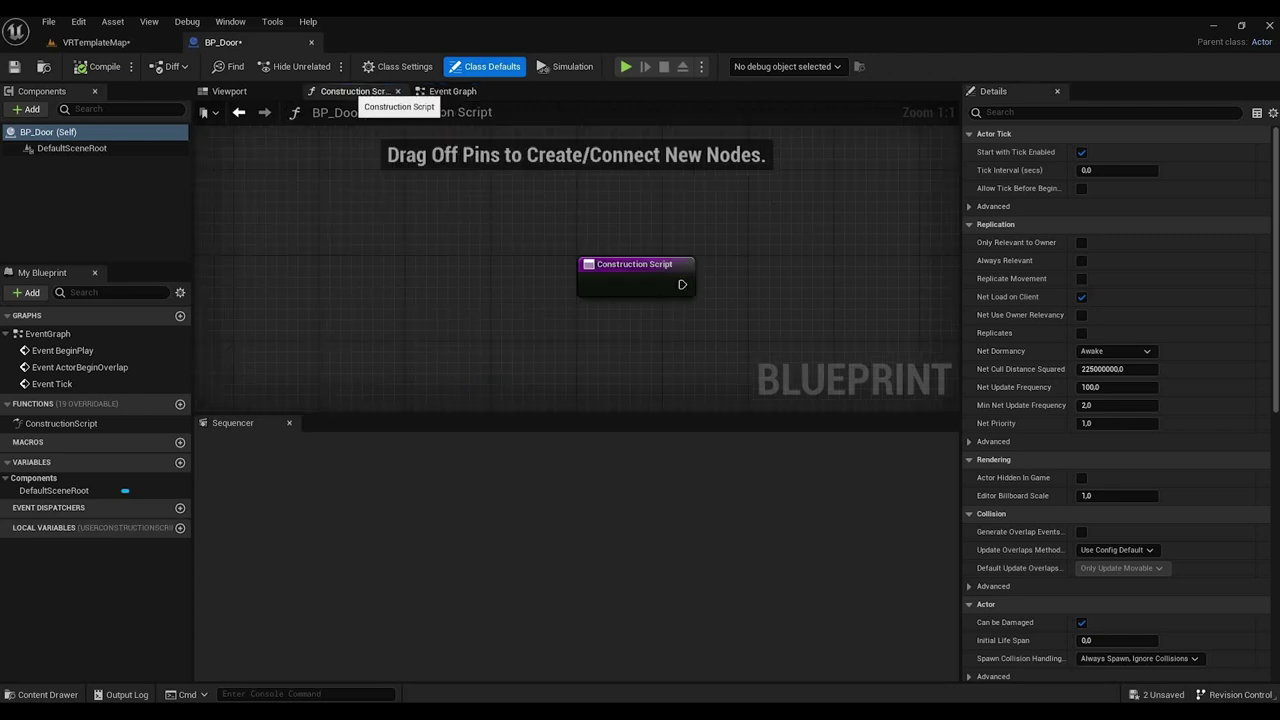
{"action": "right_click_drag", "start_coordinate": [651, 243], "coordinate": [533, 239]}
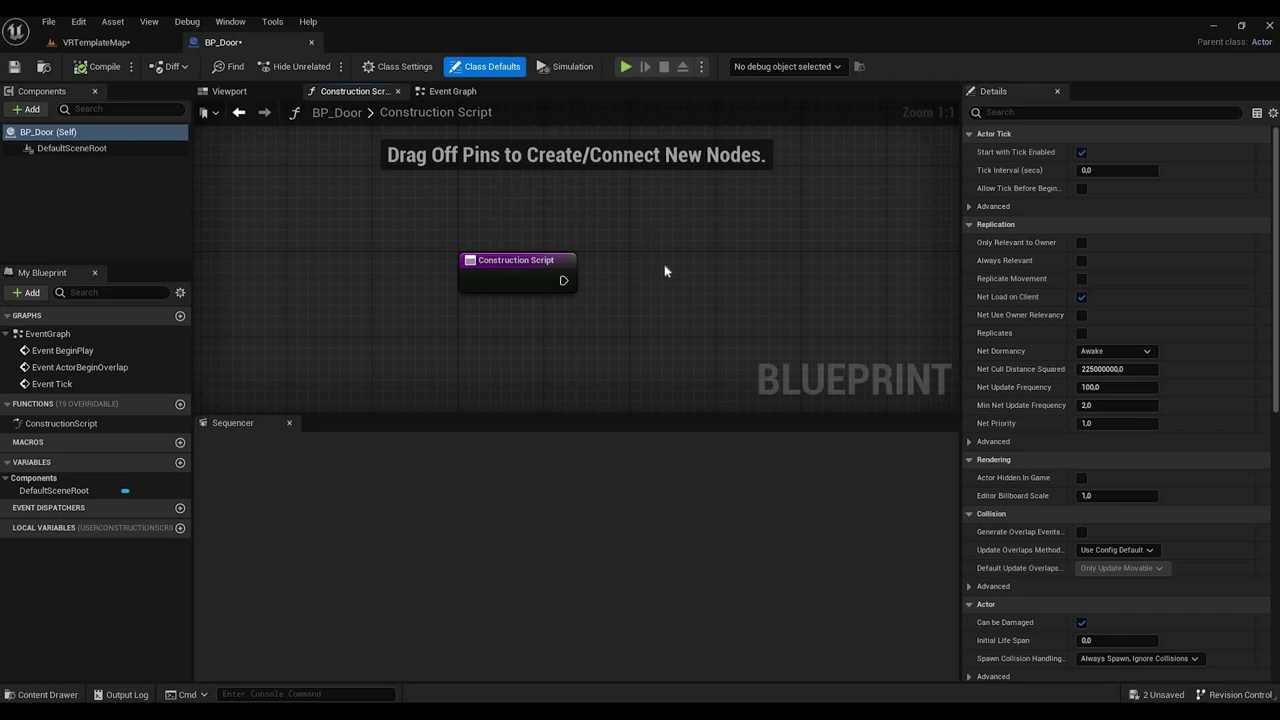
Step: Show the 3D viewport of BP_Door and close the Sequencer to free up space
{"action": "left_click", "coordinate": [236, 92]}
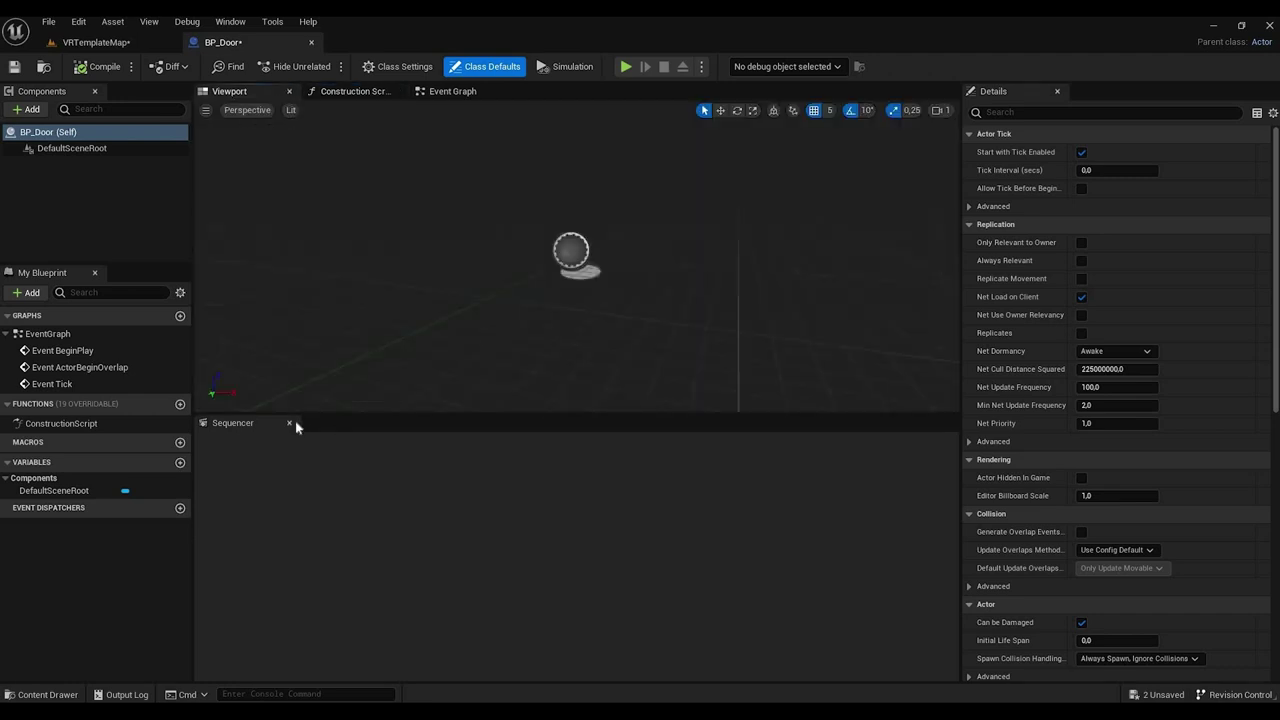
{"action": "left_click", "coordinate": [289, 423]}
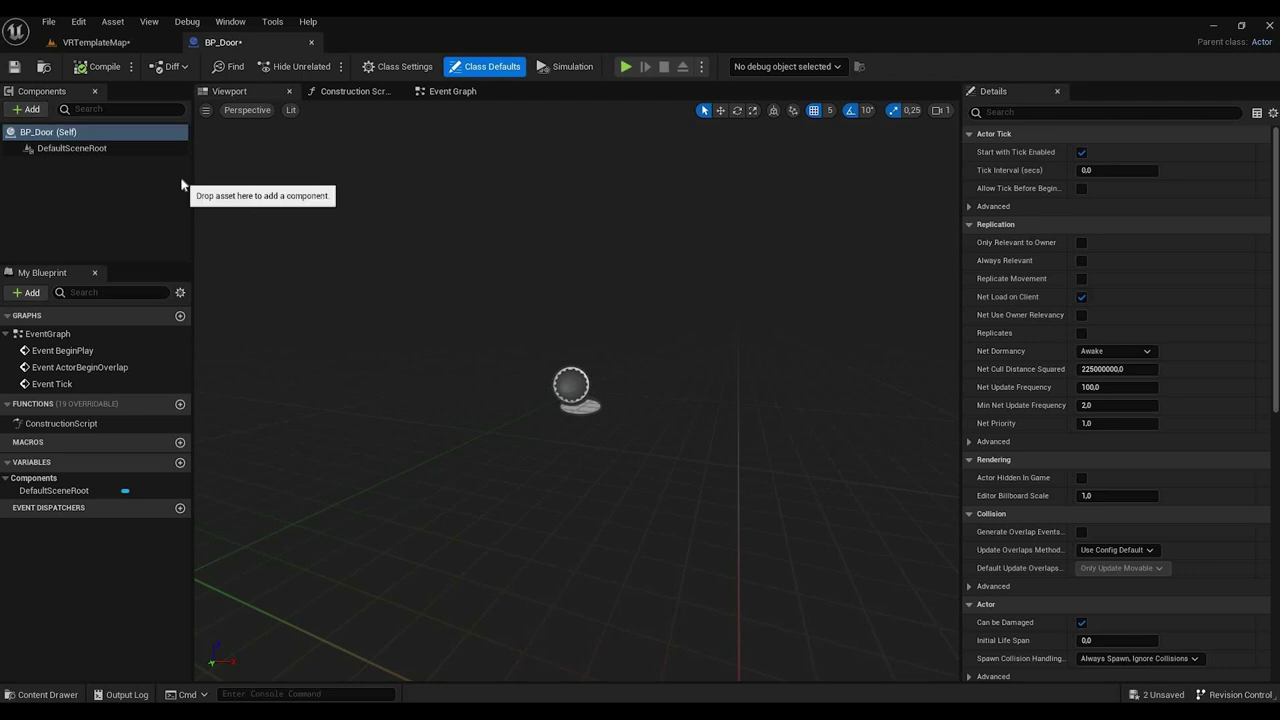
Step: Add a Static Mesh component named Frame to BP_Door
{"action": "left_click", "coordinate": [24, 109]}
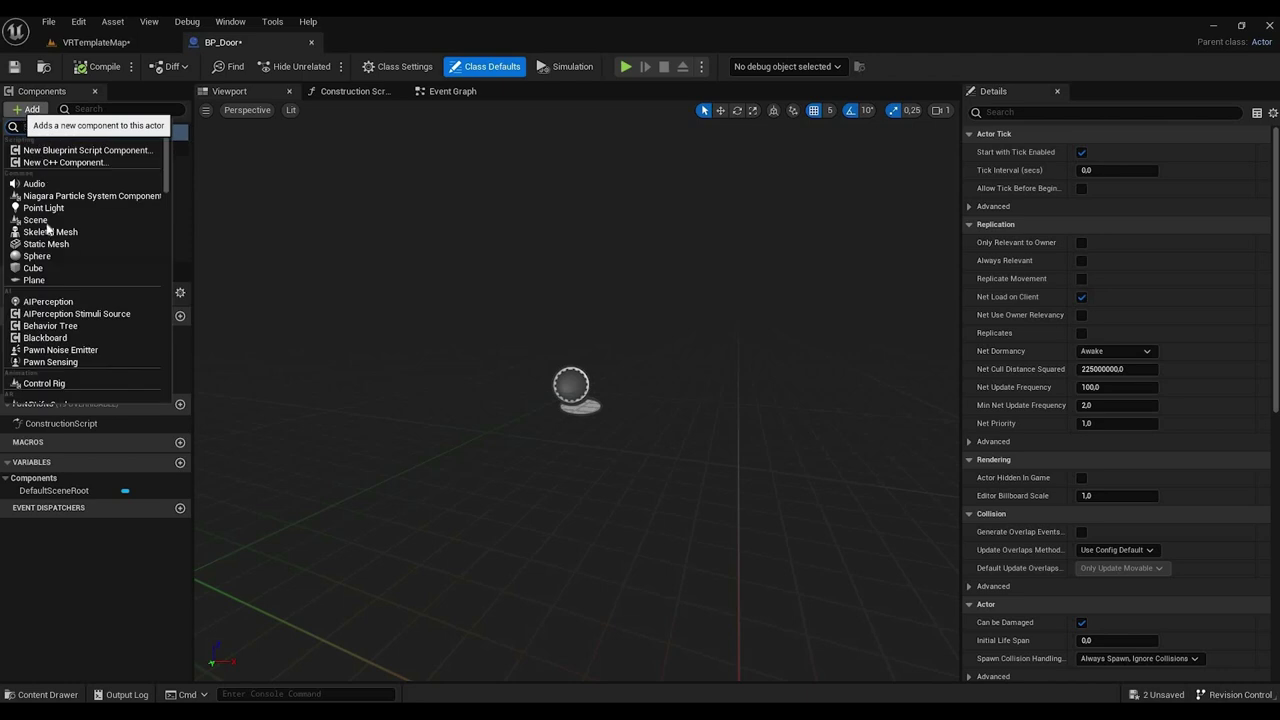
{"action": "key", "text": "Down"}
{"action": "key", "text": "Down"}
{"action": "key", "text": "Down"}
{"action": "key", "text": "Down"}
{"action": "key", "text": "Down"}
{"action": "key", "text": "Down"}
{"action": "key", "text": "Down"}
{"action": "key", "text": "Down"}
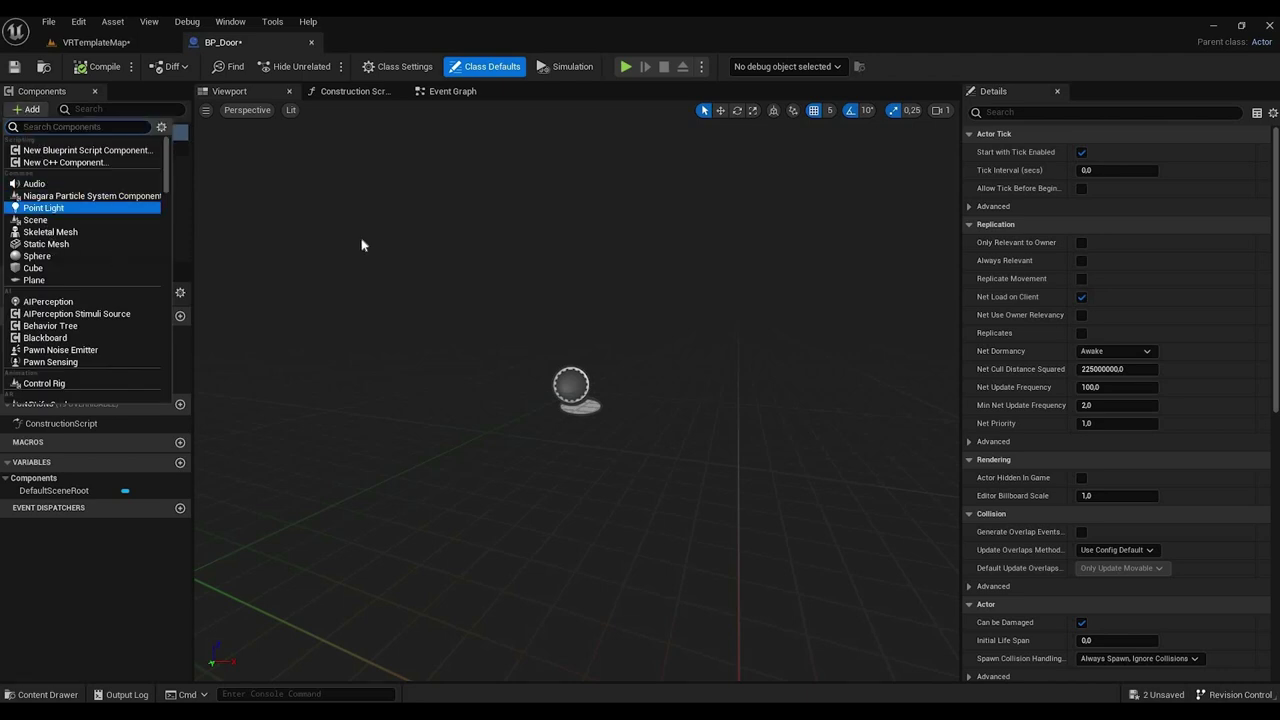
{"action": "key", "text": "Return"}
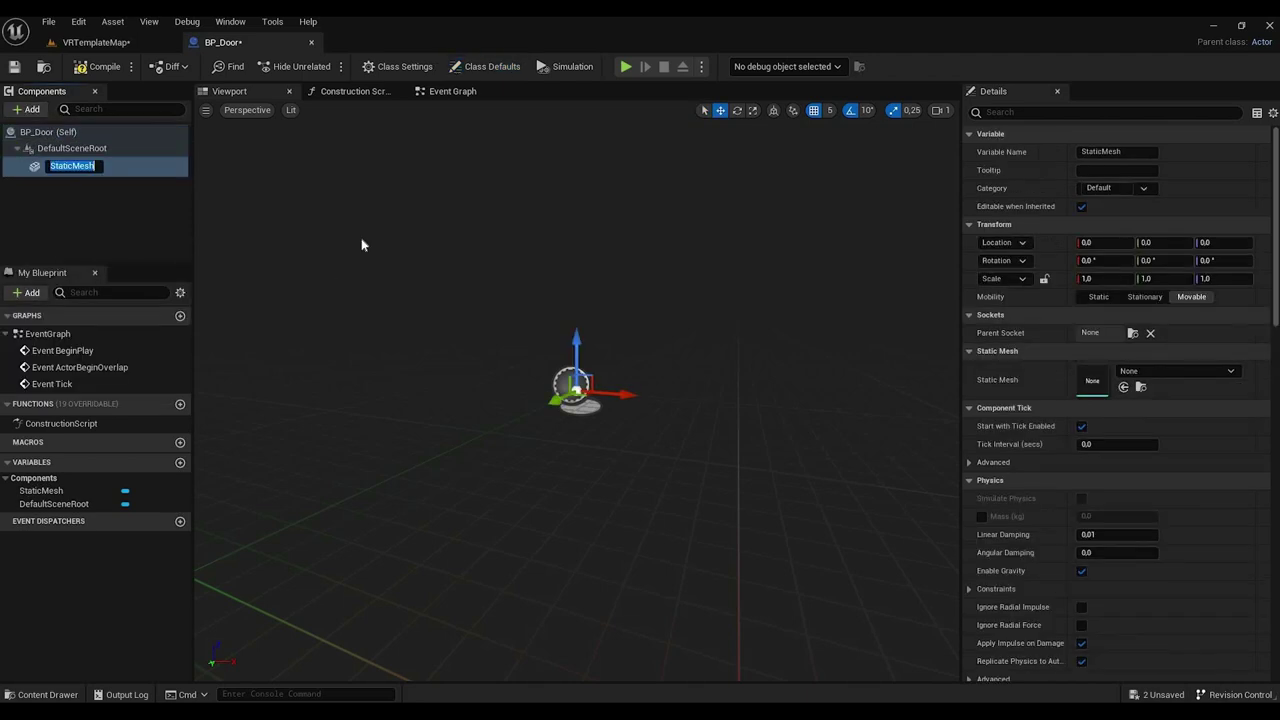
{"action": "type", "text": "Frame"}
{"action": "key", "text": "Return"}
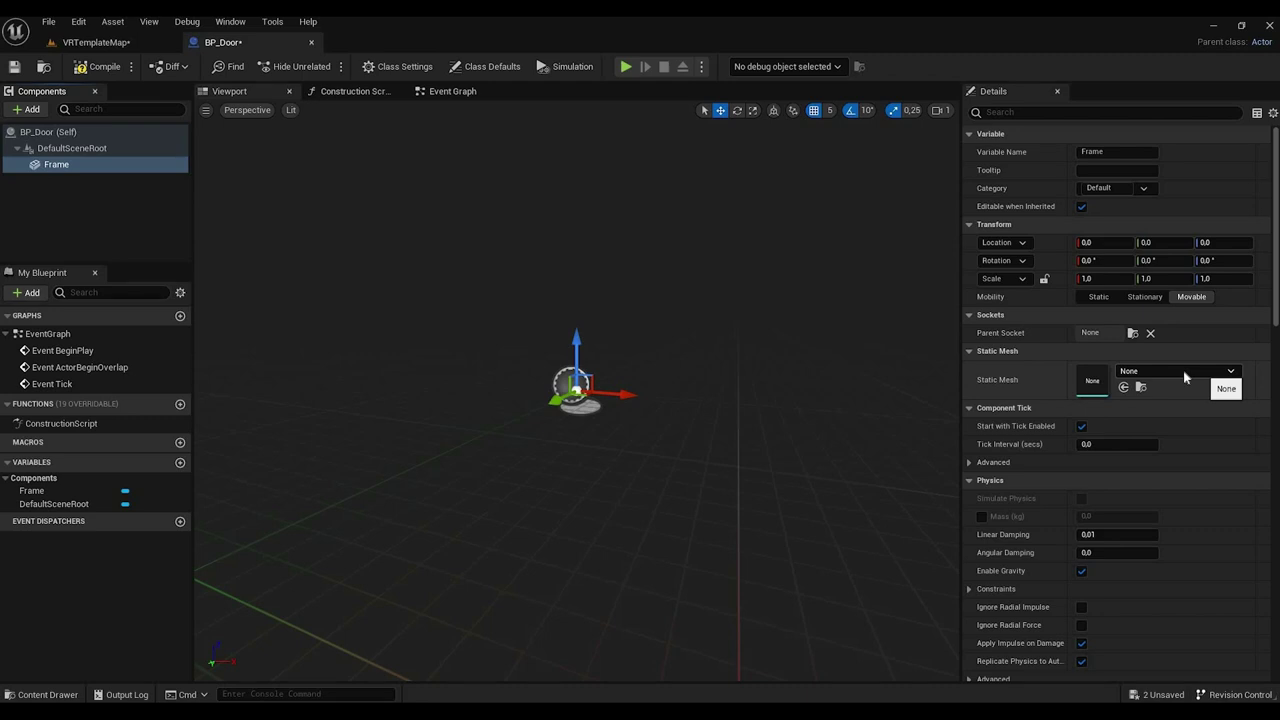
Step: Assign the SM_DoorFrame mesh to the Frame component
{"action": "left_click", "coordinate": [1184, 372]}
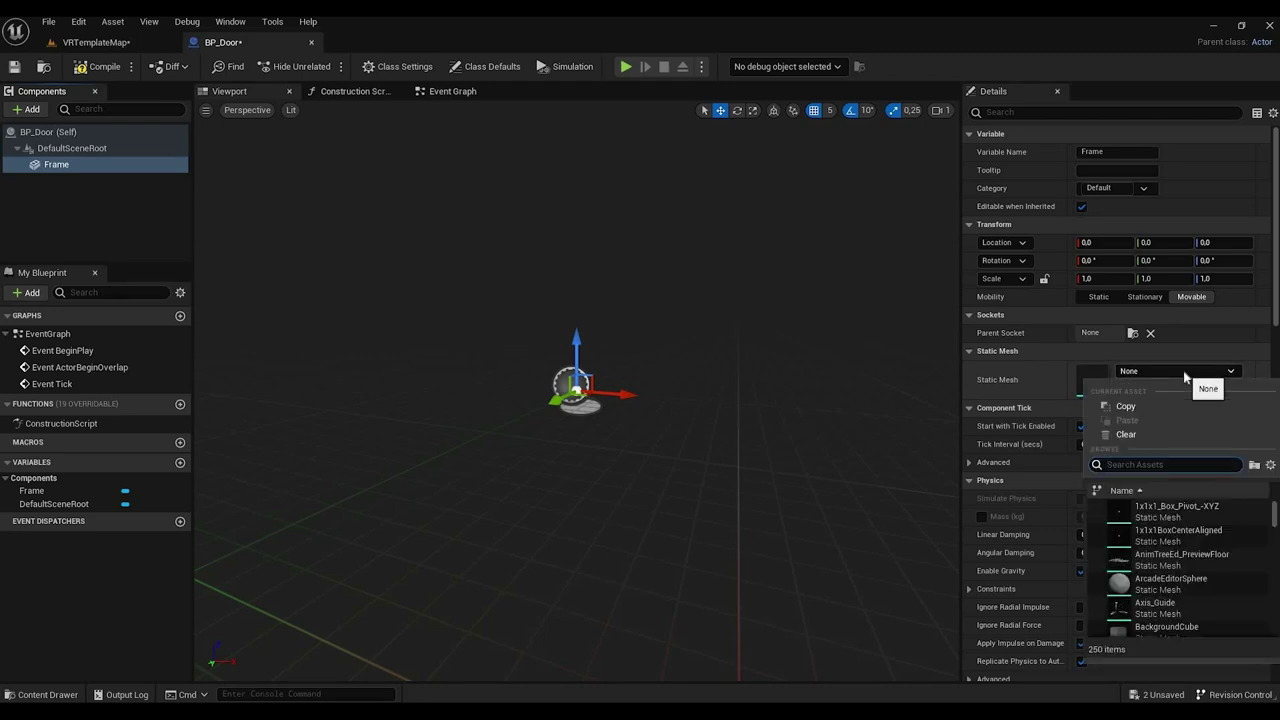
{"action": "type", "text": "frame"}
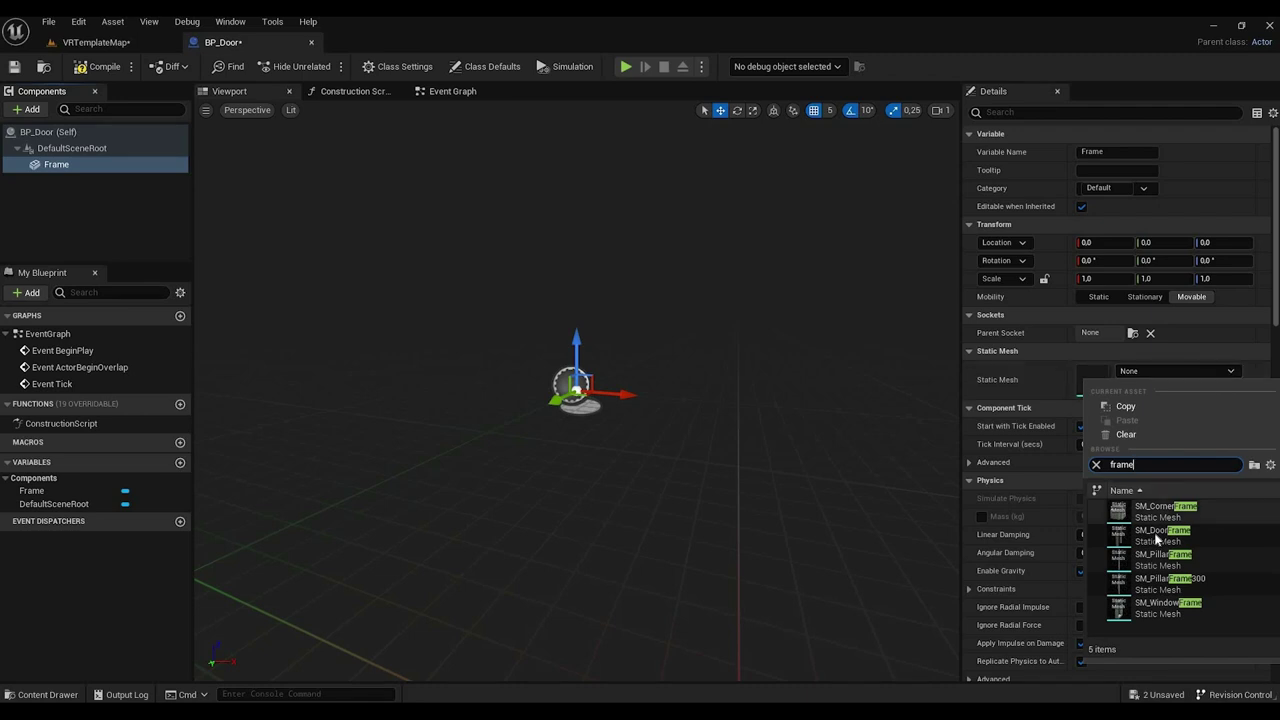
{"action": "key", "text": "Return"}
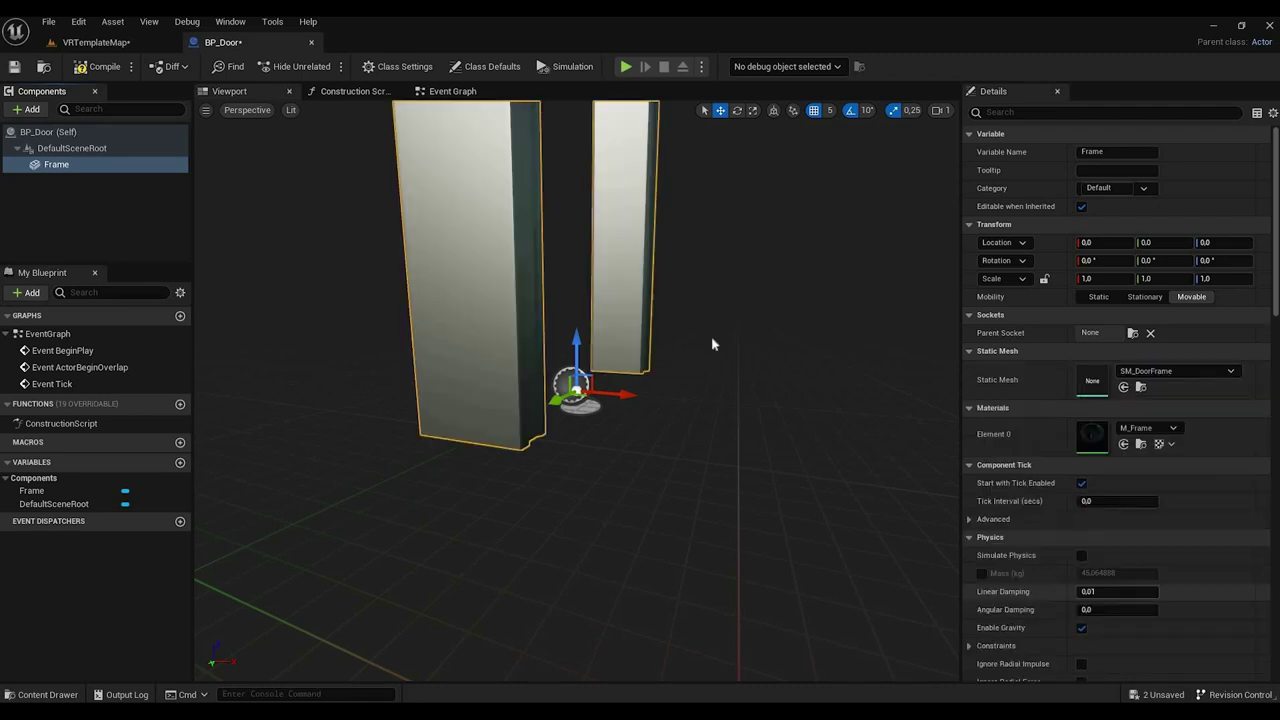
{"action": "scroll", "coordinate": [577, 391], "scroll_direction": "down", "scroll_amount": 5}
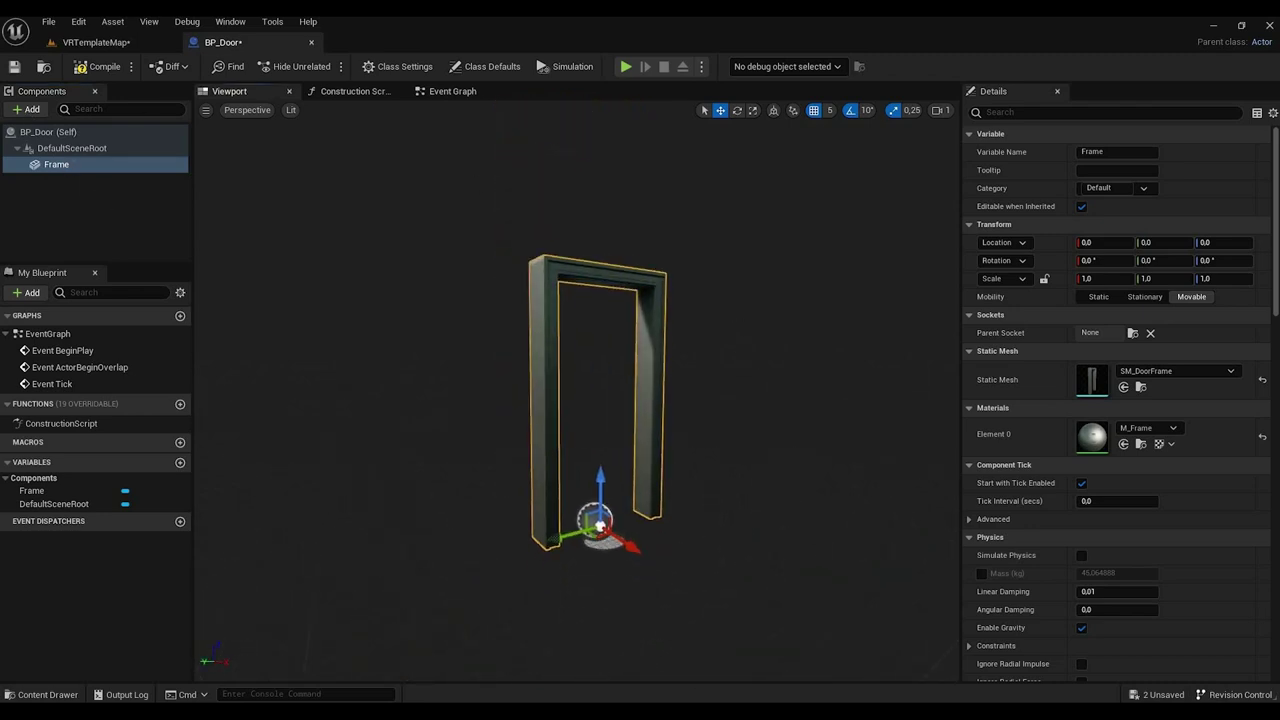
Step: Add a second Static Mesh component named Door directly under DefaultSceneRoot
{"action": "left_click", "coordinate": [70, 148]}
{"action": "left_click", "coordinate": [30, 109]}
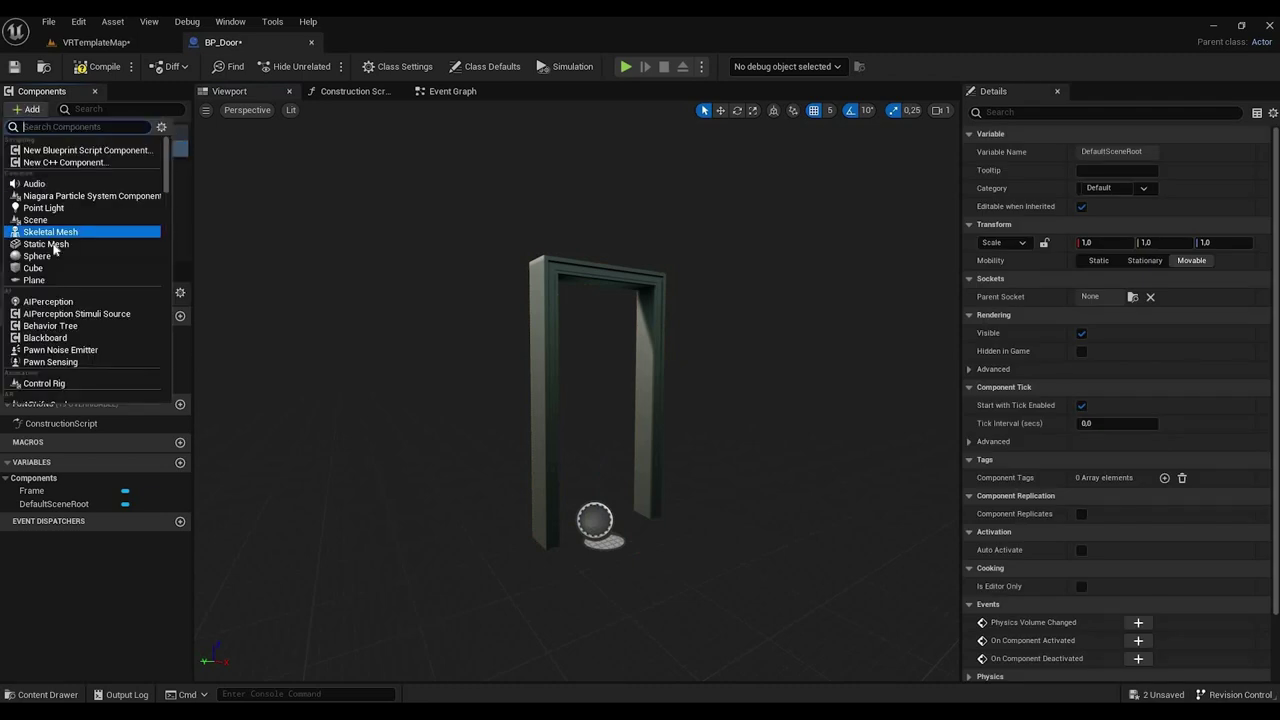
{"action": "left_click", "coordinate": [54, 244]}
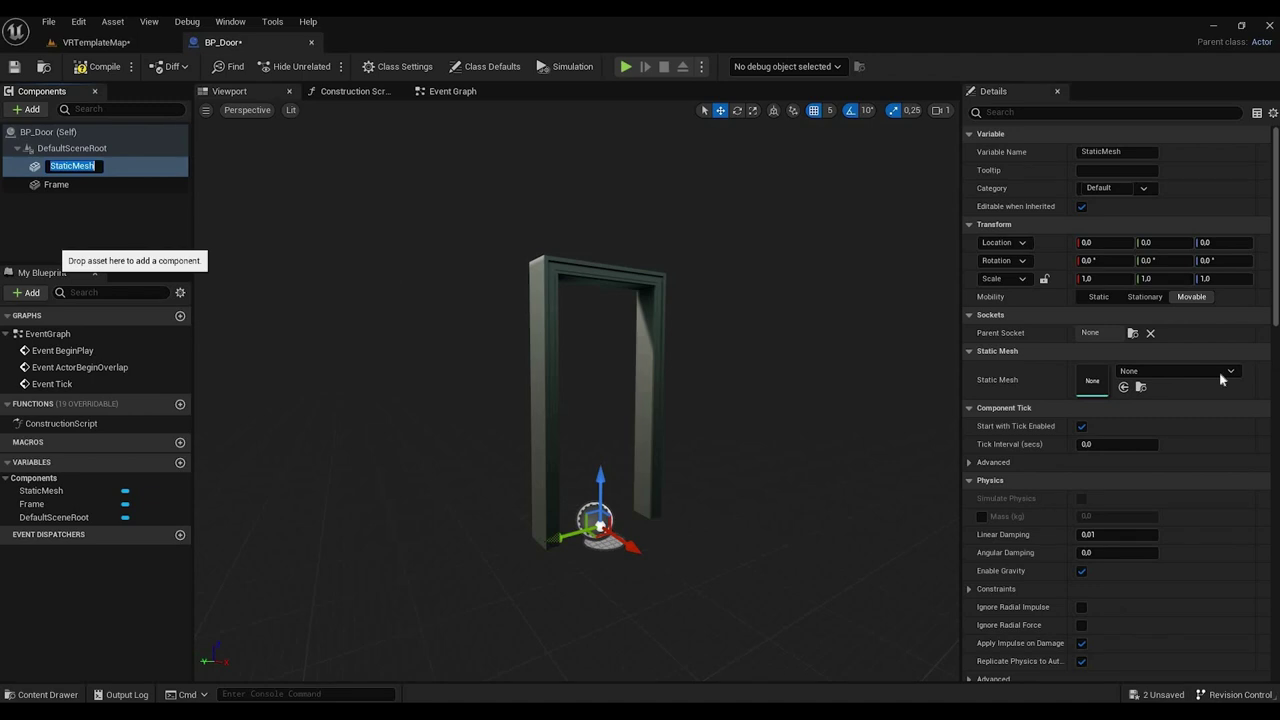
{"action": "type", "text": "Door"}
{"action": "key", "text": "Return"}
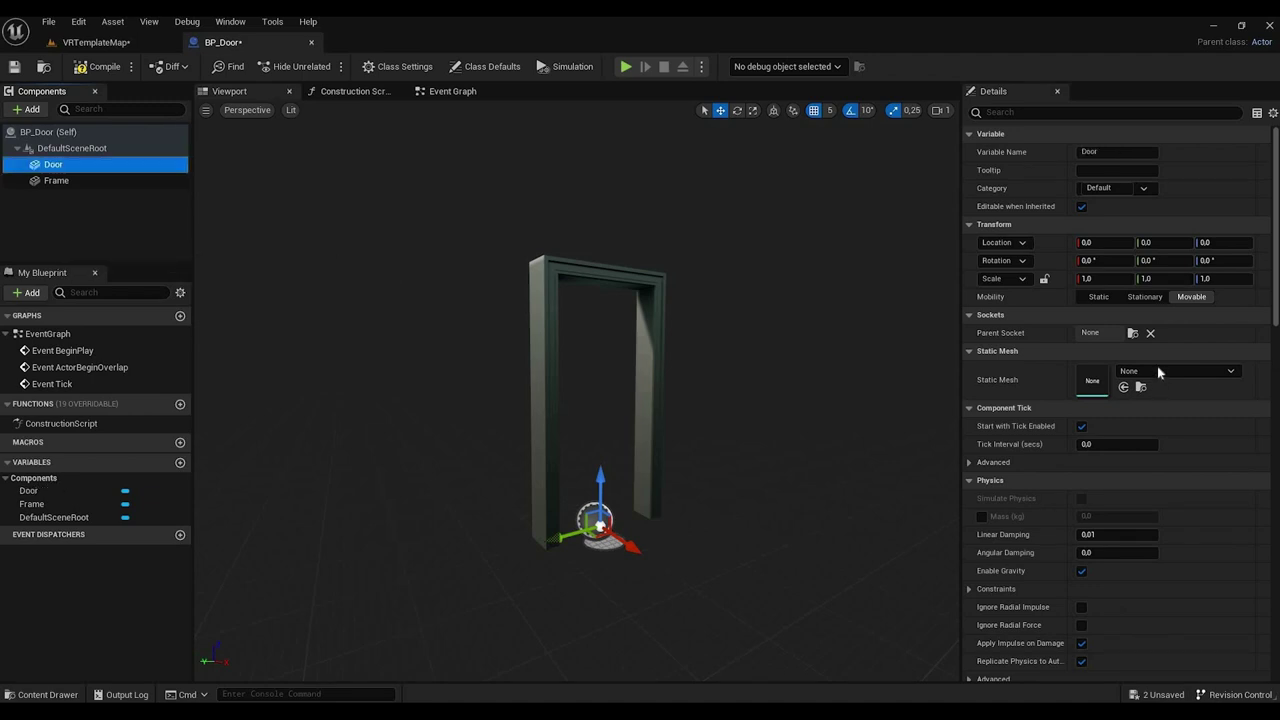
Step: Assign the SM_Door mesh to the Door component
{"action": "left_click", "coordinate": [1157, 370]}
{"action": "type", "text": "D"}
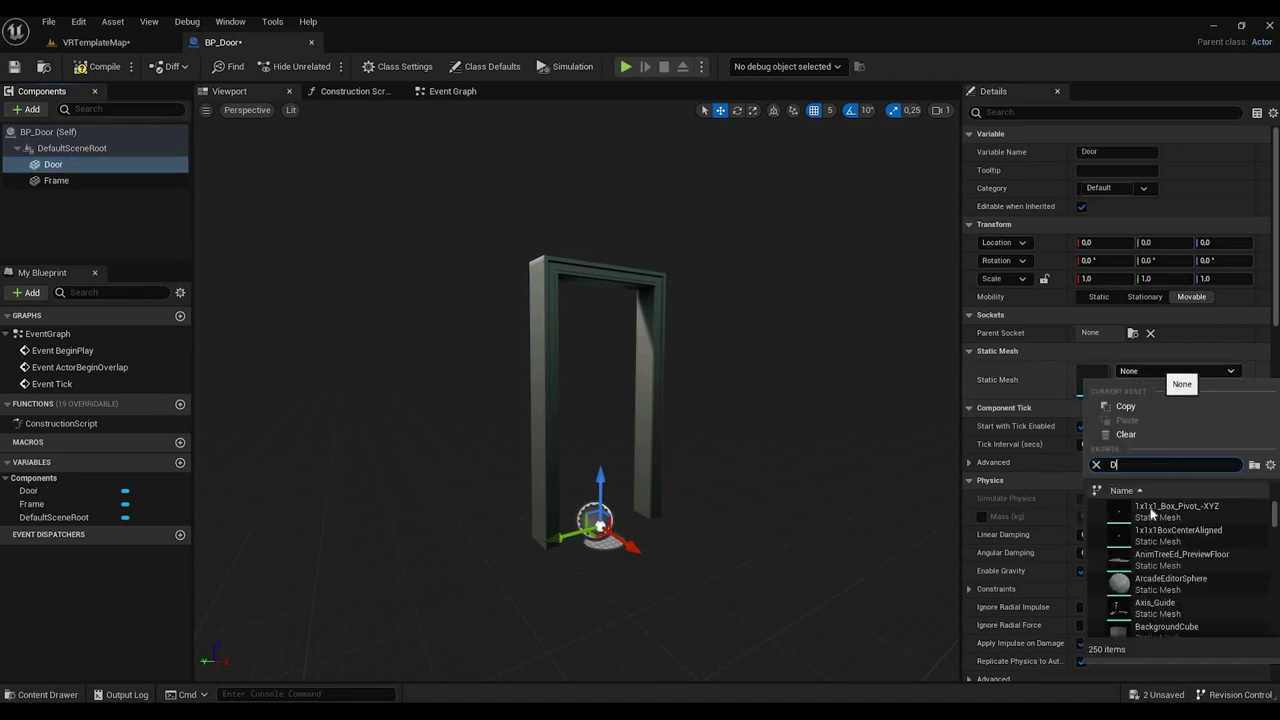
{"action": "type", "text": "oor"}
{"action": "key", "text": "Escape"}
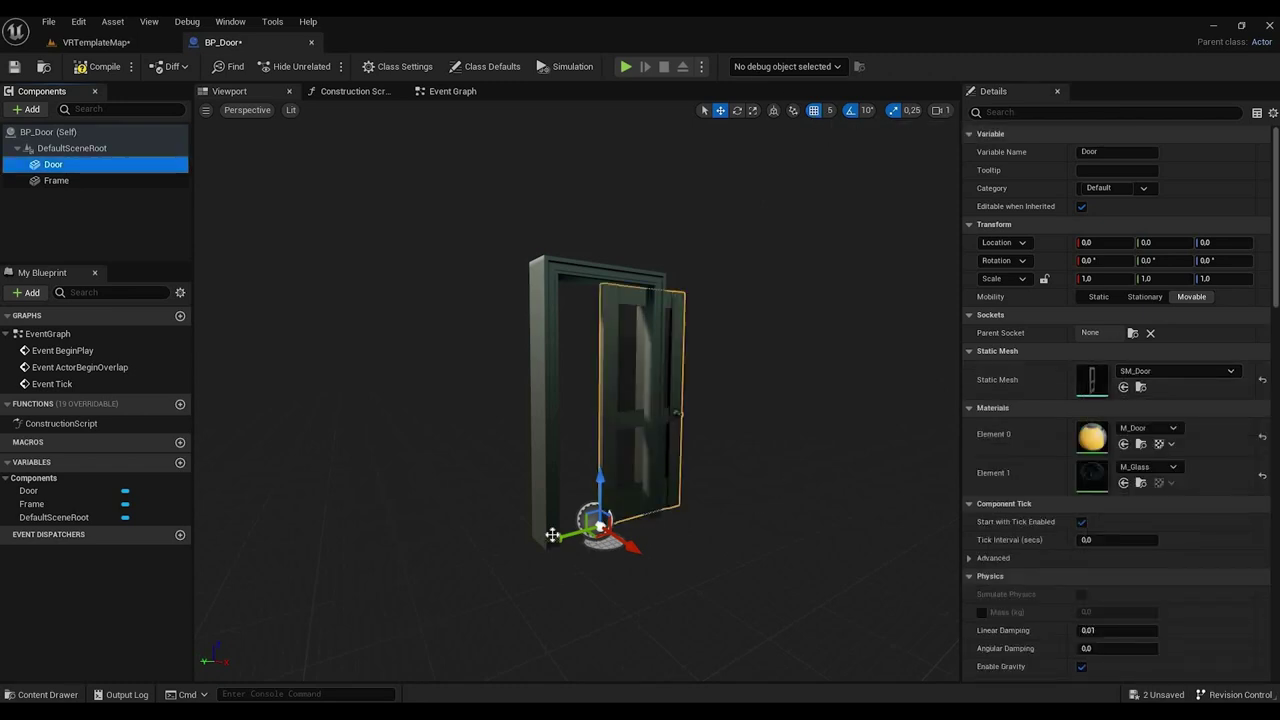
Step: Move the Door component along the Y axis to 45 so that it sits inside the frame
{"action": "right_click_drag", "start_coordinate": [553, 536], "coordinate": [495, 537]}
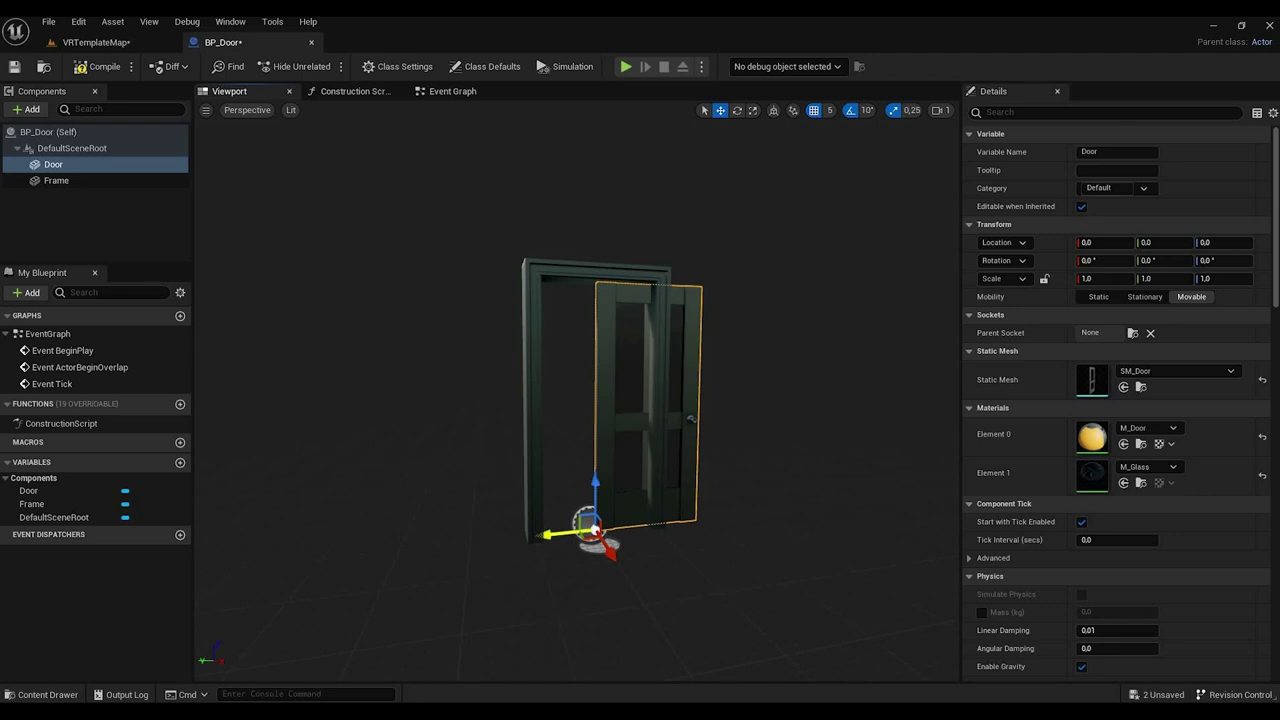
{"action": "left_click_drag", "start_coordinate": [548, 535], "coordinate": [480, 537]}
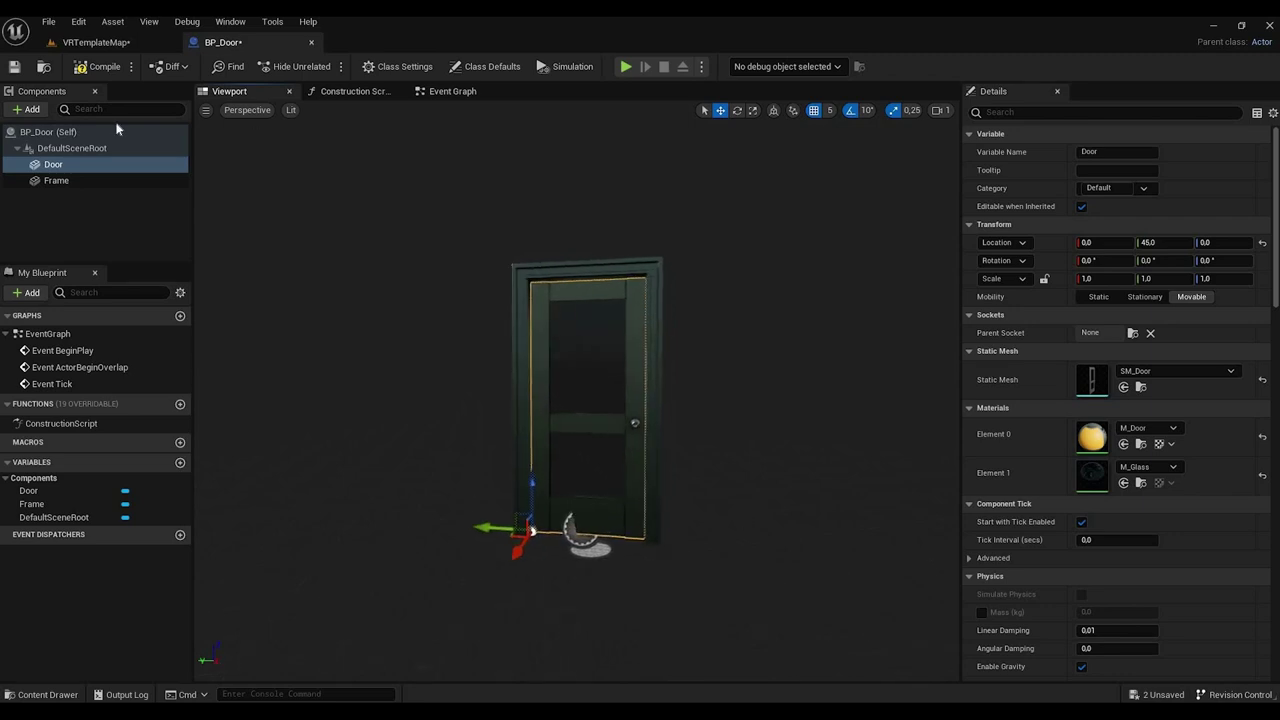
{"action": "left_click_drag", "start_coordinate": [117, 126], "coordinate": [40, 145], "text": "alt"}
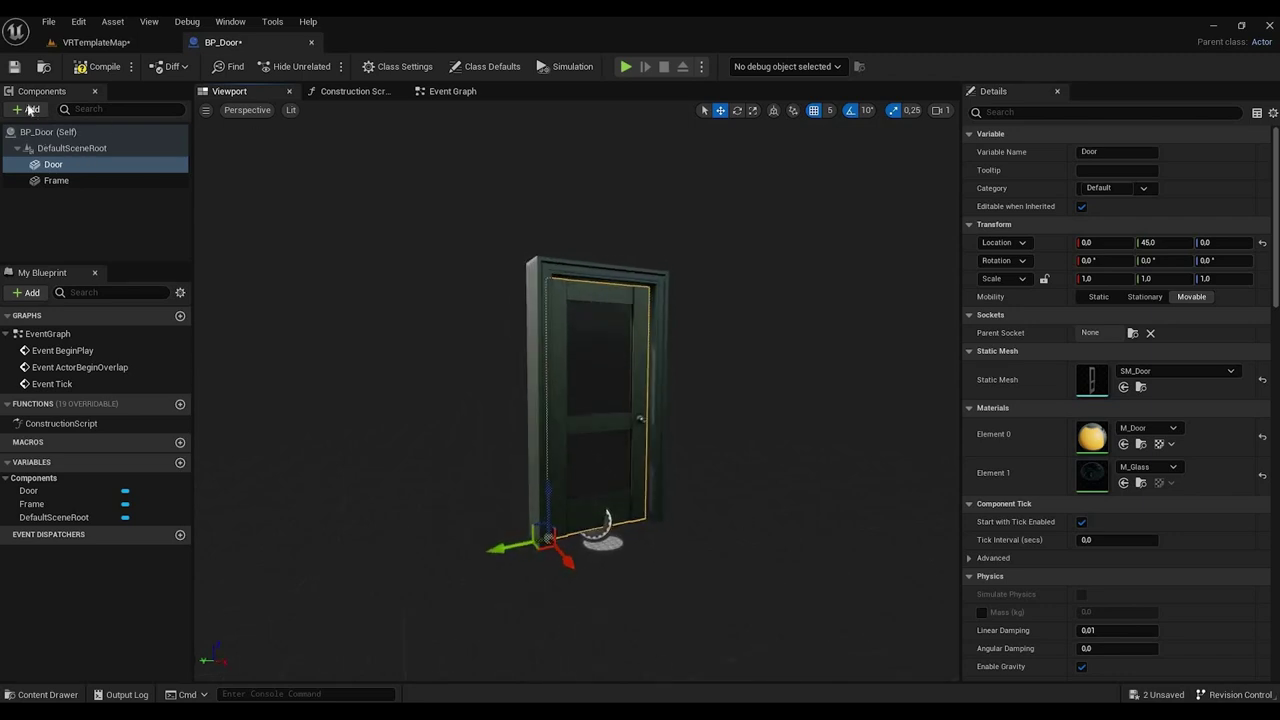
Step: Add an Actor Sequence component named DoorOpen to the door Blueprint
{"action": "left_click", "coordinate": [60, 148]}
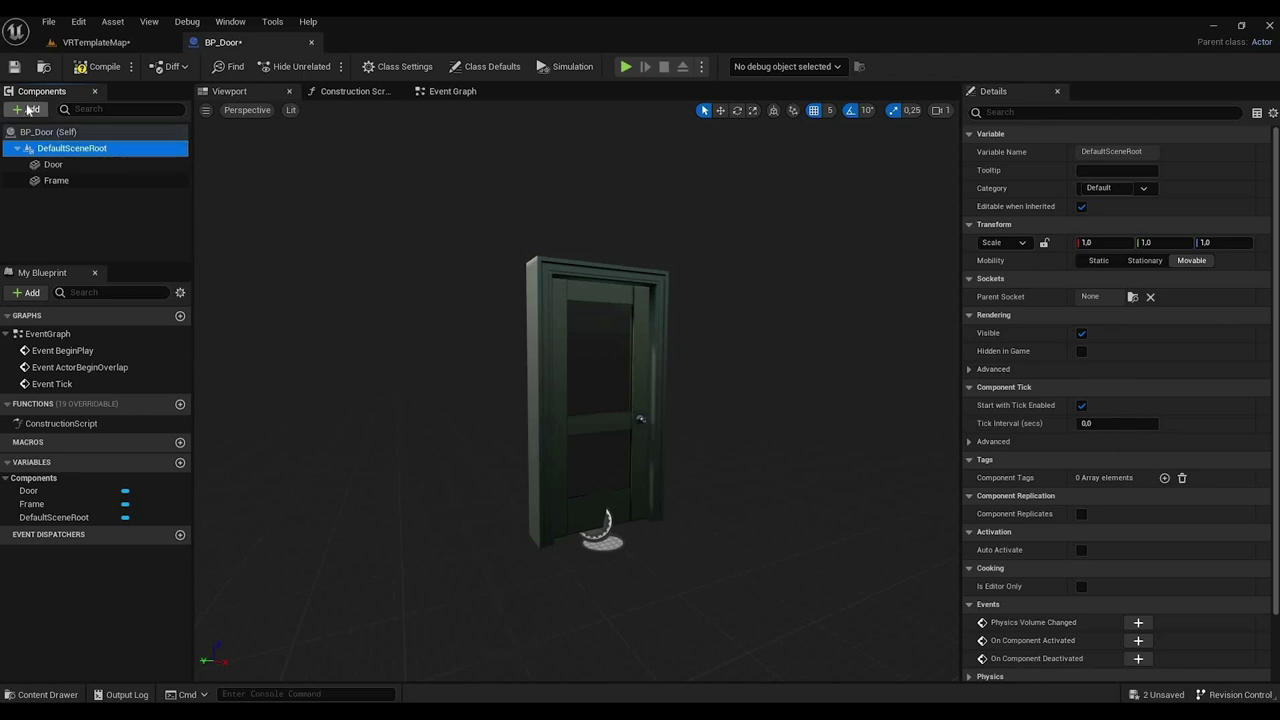
{"action": "left_click", "coordinate": [28, 109]}
{"action": "type", "text": "ac"}
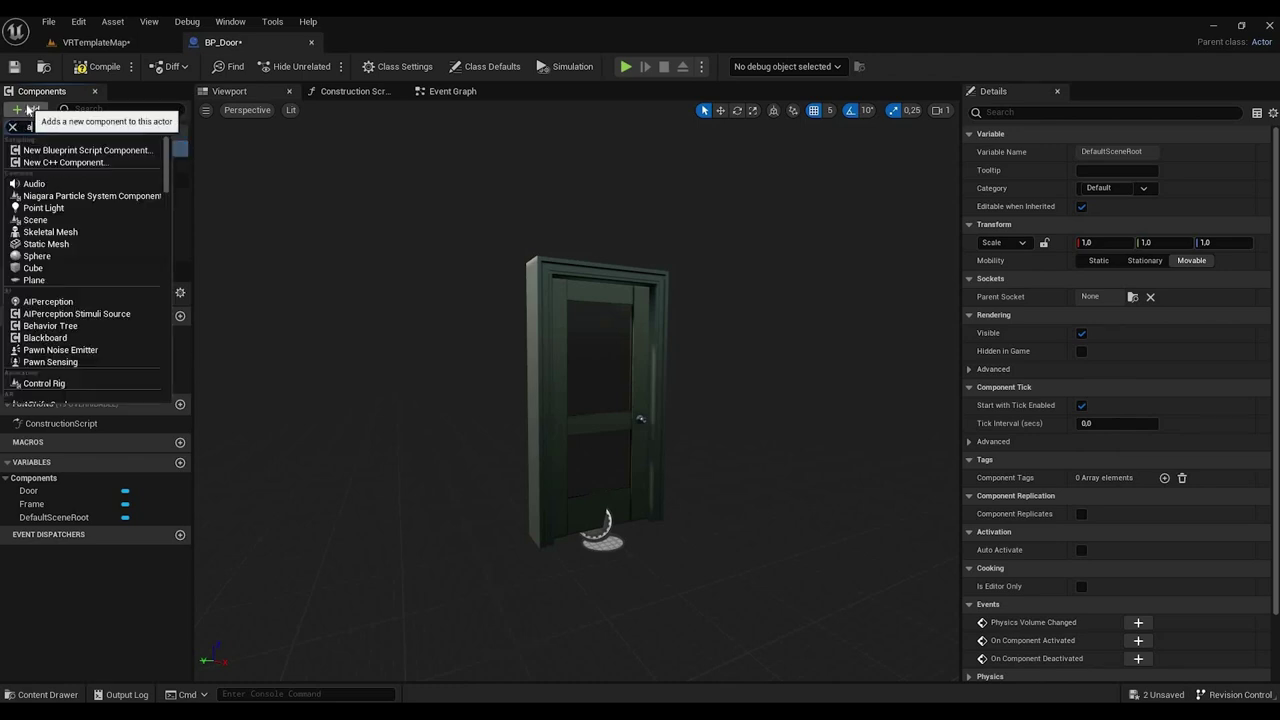
{"action": "type", "text": "tor"}
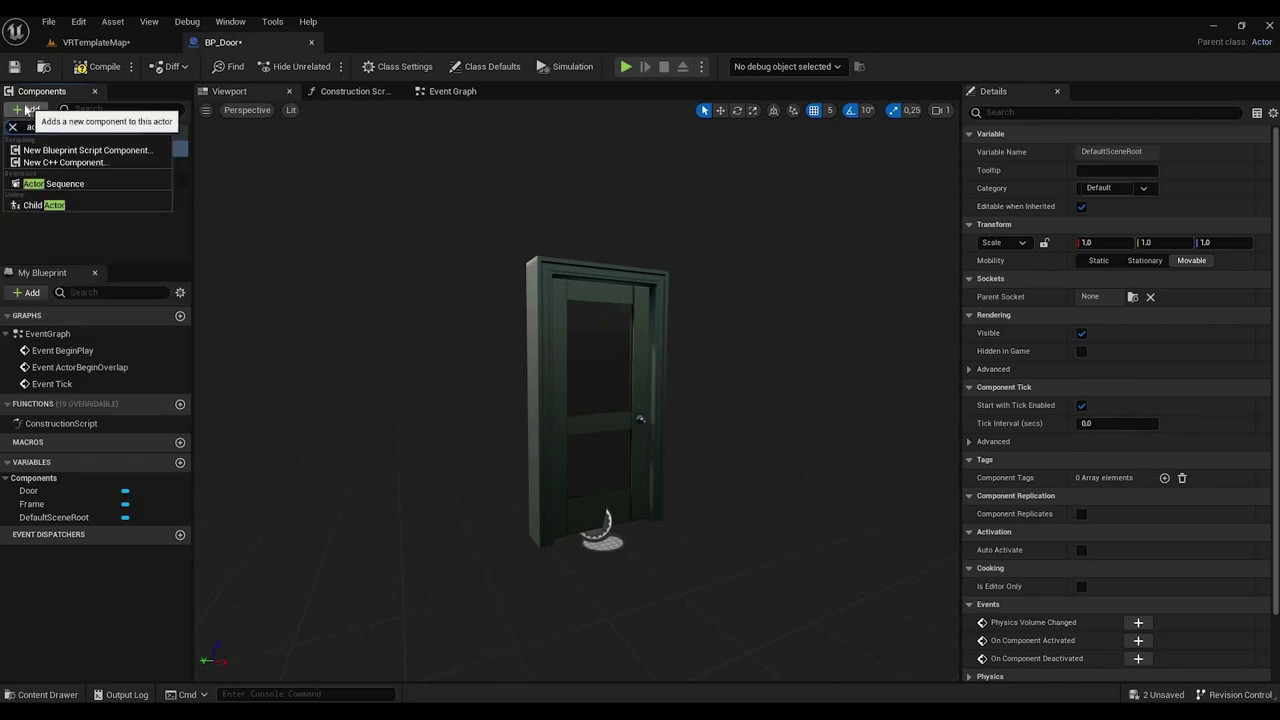
{"action": "left_click", "coordinate": [55, 183]}
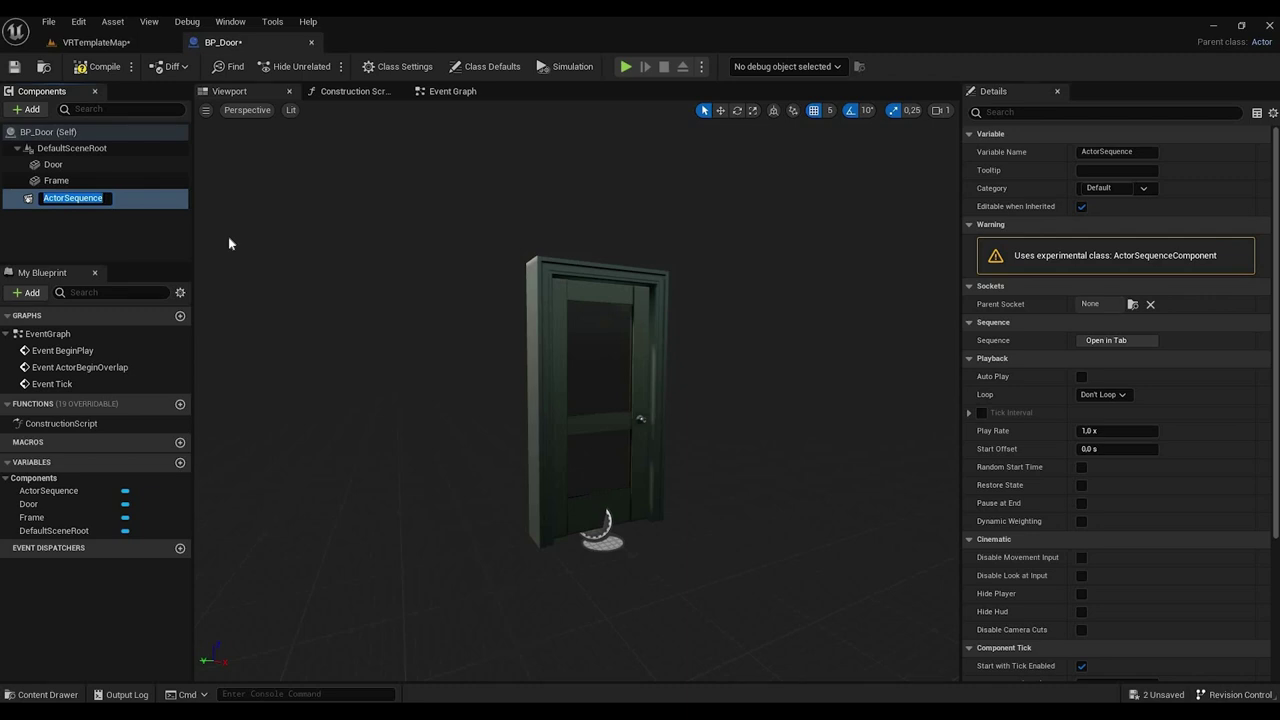
{"action": "type", "text": "DoorOpen"}
{"action": "key", "text": "Return"}
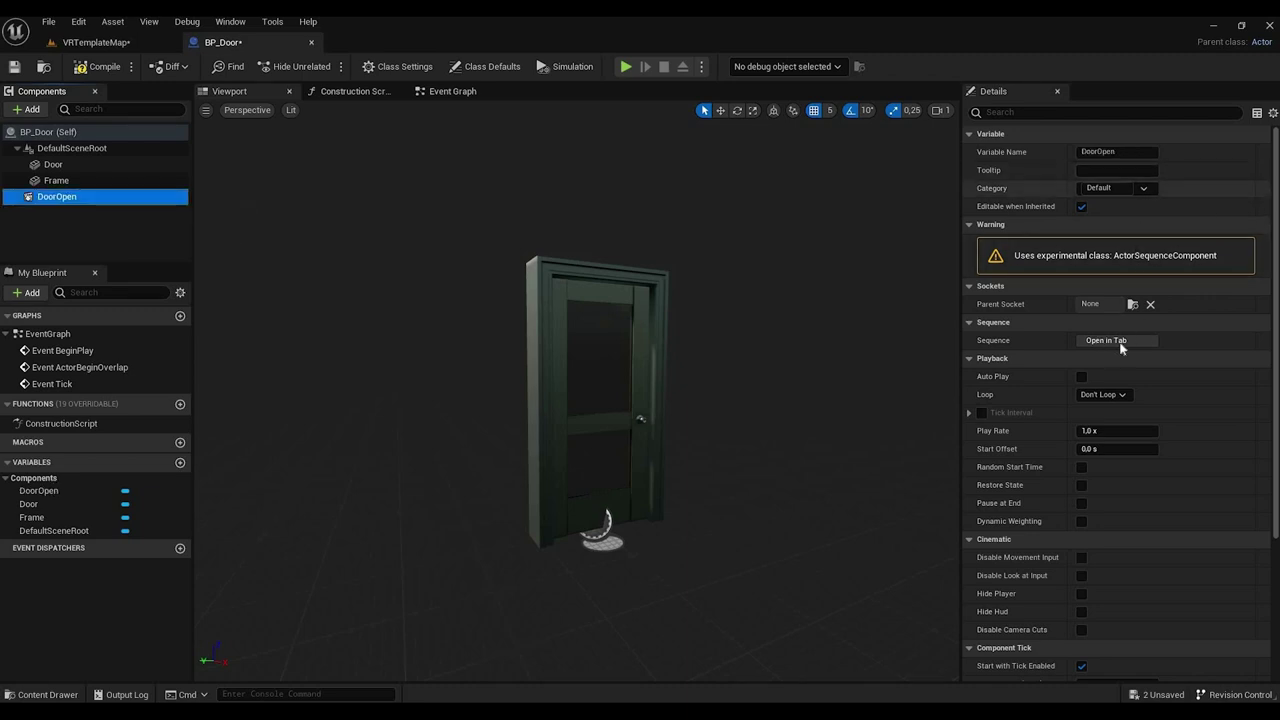
Step: Open the DoorOpen sequence in the Sequencer and add the Door component to it
{"action": "left_click", "coordinate": [1118, 341]}
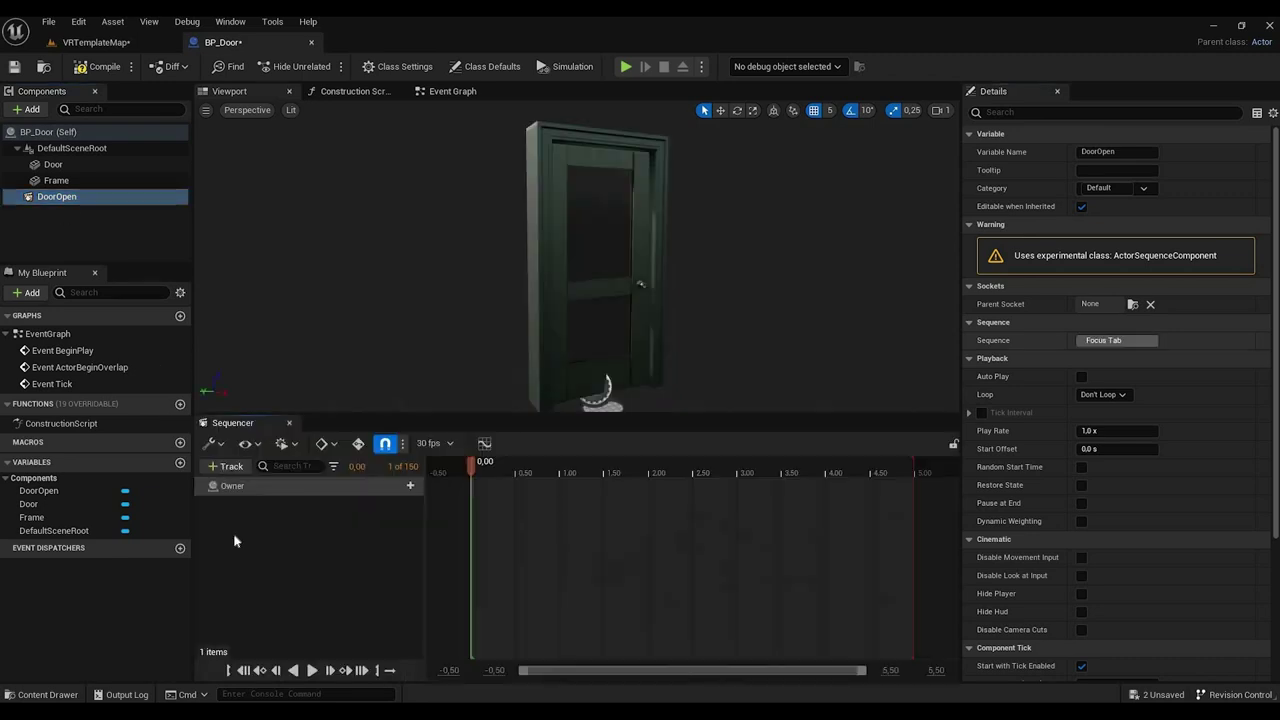
{"action": "left_click", "coordinate": [227, 467]}
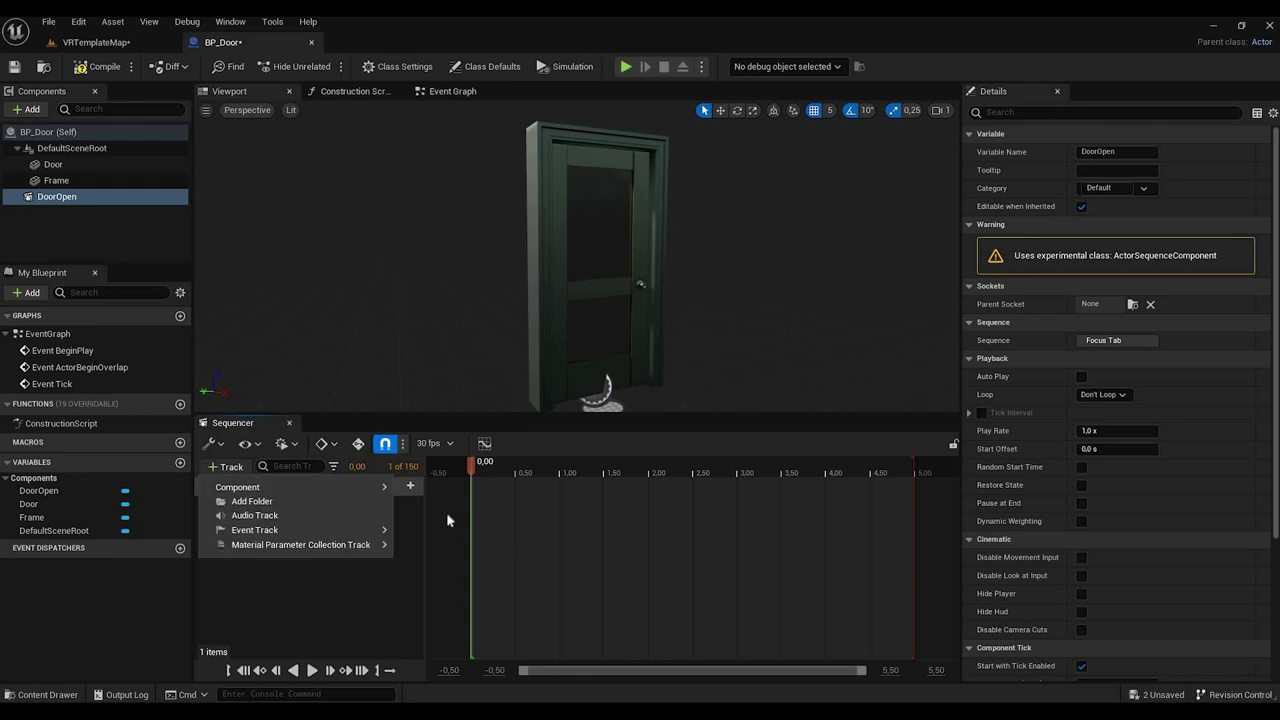
{"action": "mouse_move", "coordinate": [239, 487]}
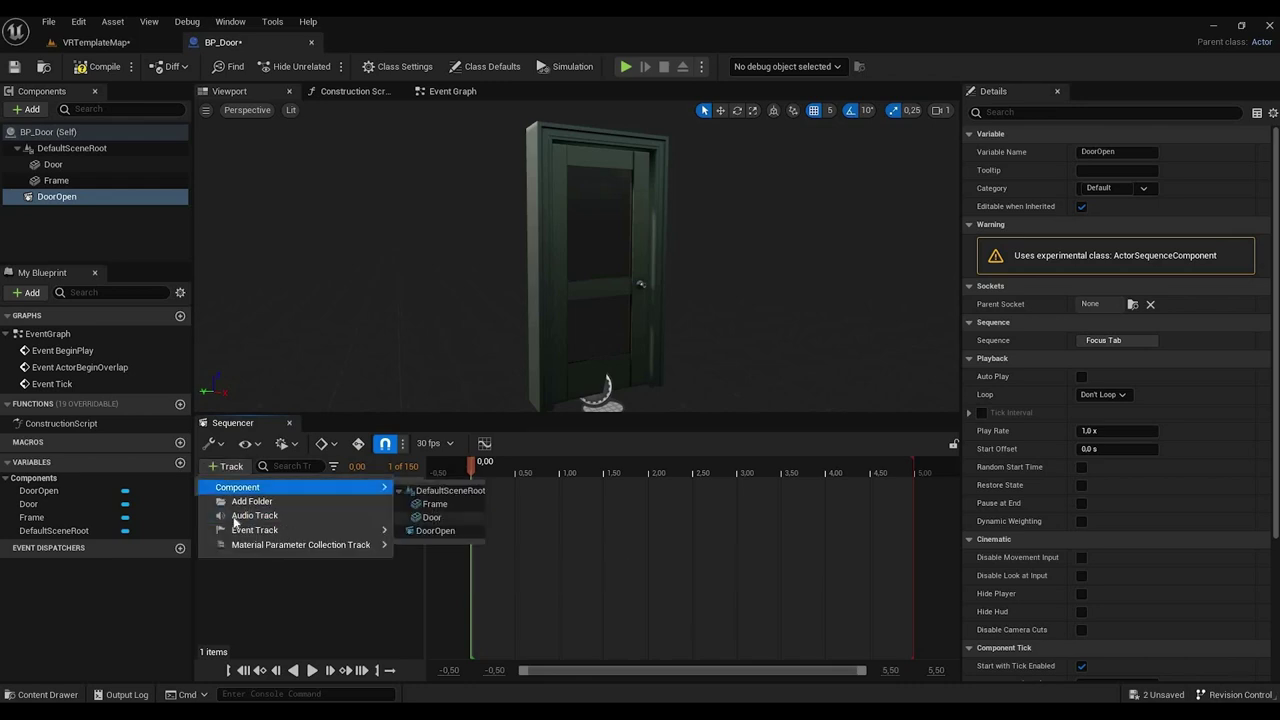
{"action": "left_click", "coordinate": [432, 517]}
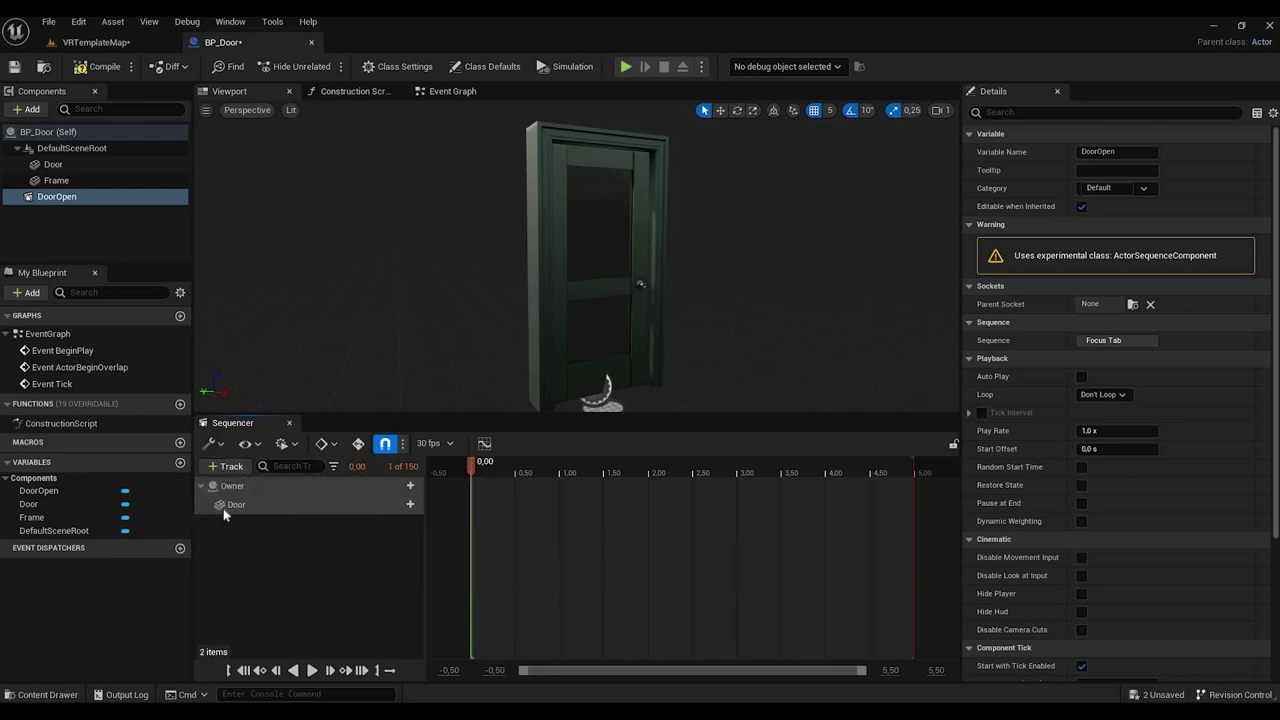
Step: Add a Transform track to the Door component in the DoorOpen sequence
{"action": "left_click", "coordinate": [395, 505]}
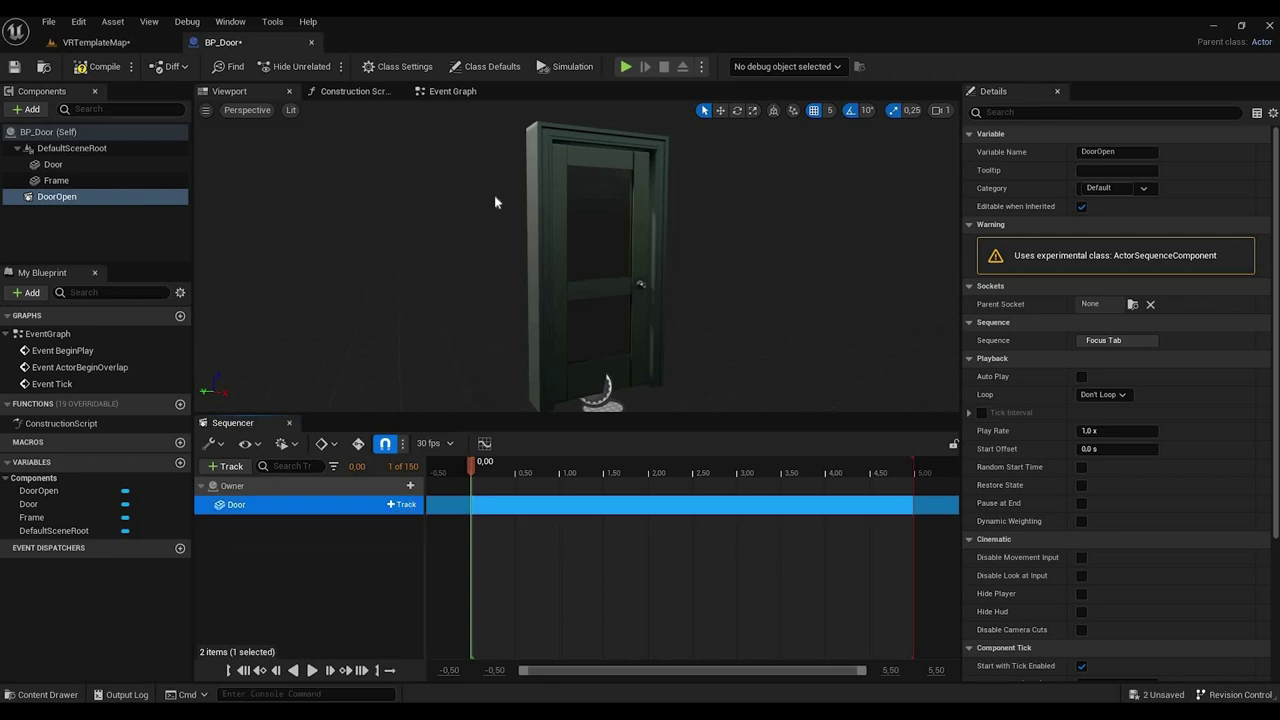
{"action": "left_click", "coordinate": [401, 504]}
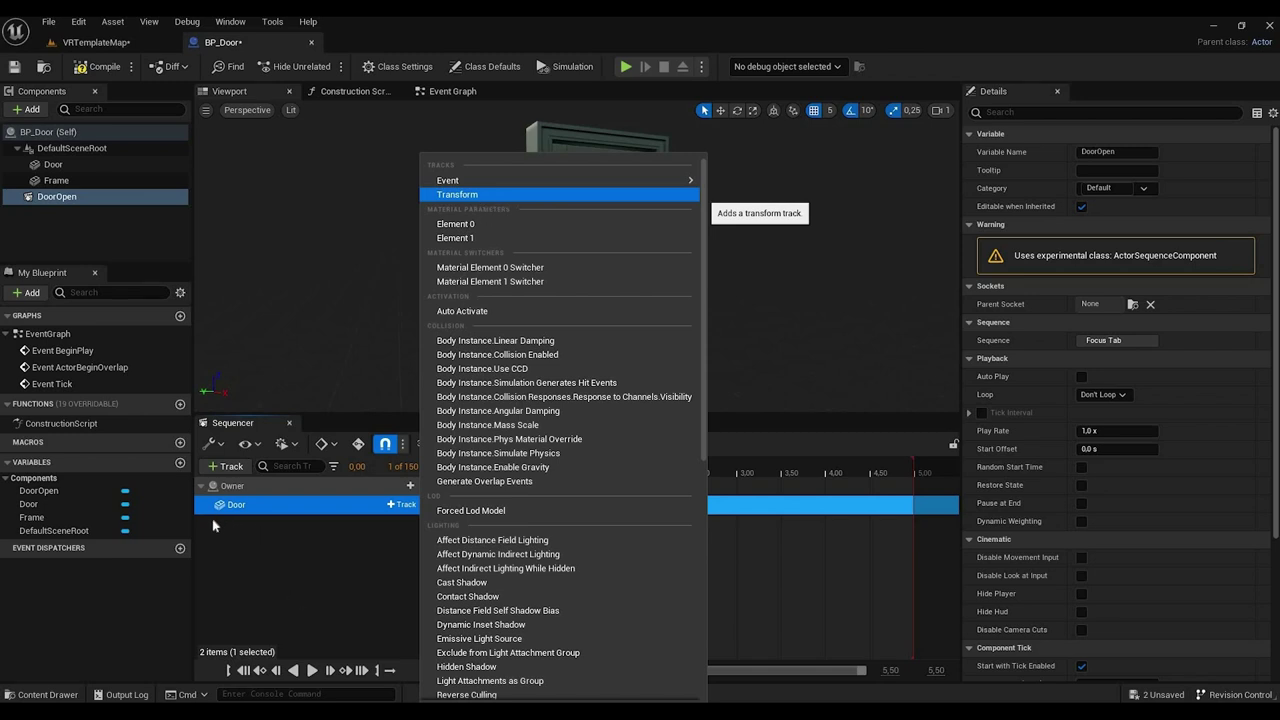
{"action": "left_click", "coordinate": [457, 195]}
{"action": "left_click", "coordinate": [214, 521]}
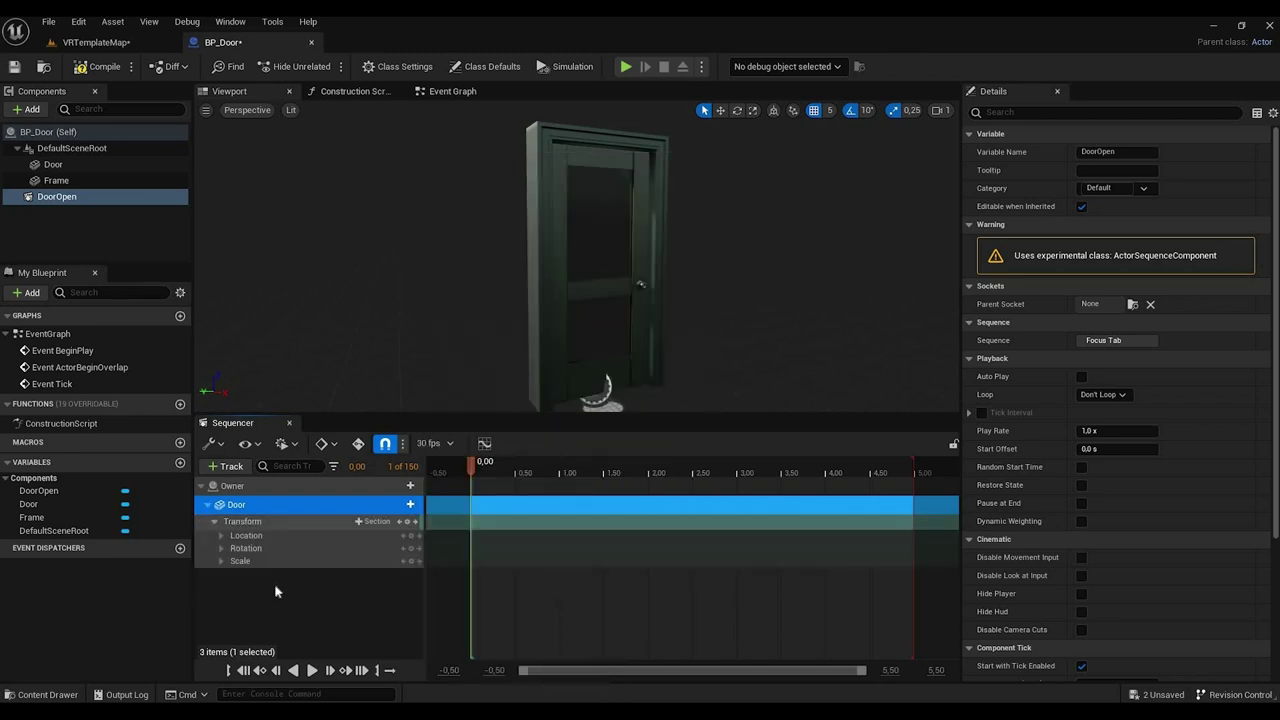
Step: Keyframe the Door's Yaw rotation at 0 at time 0.00 in the sequence
{"action": "left_click", "coordinate": [221, 548]}
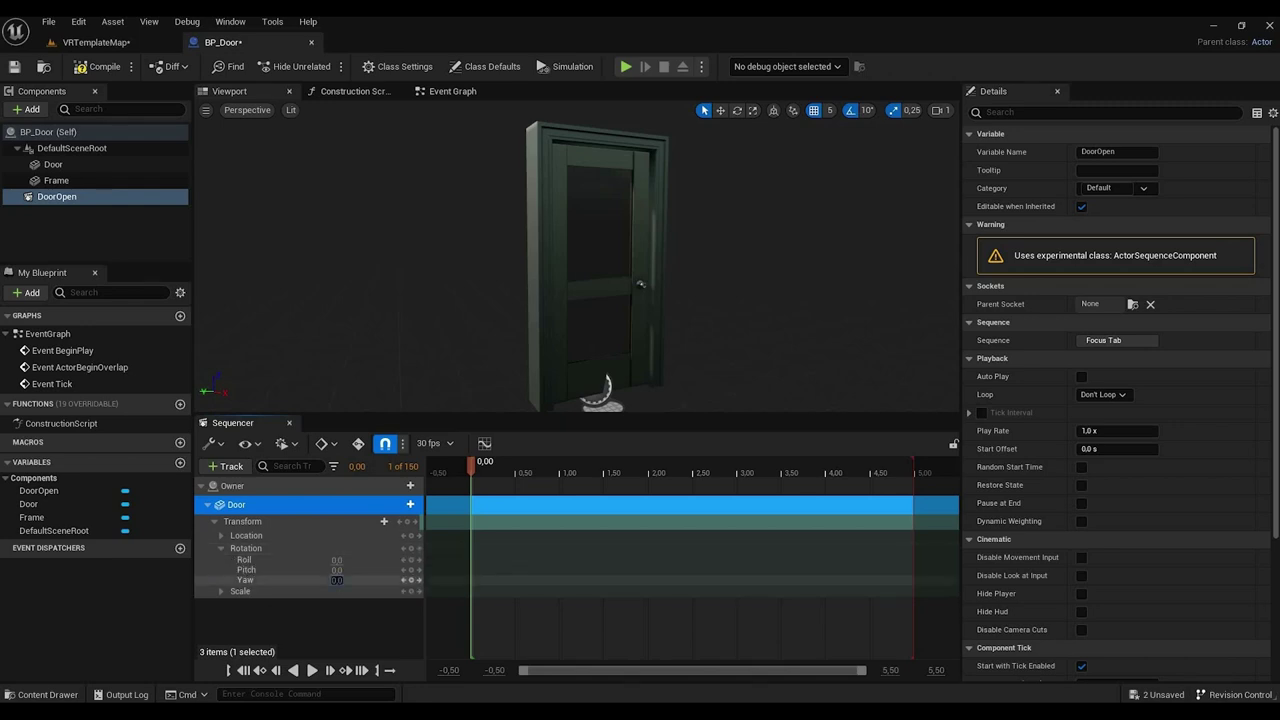
{"action": "left_click_drag", "start_coordinate": [337, 580], "coordinate": [410, 587]}
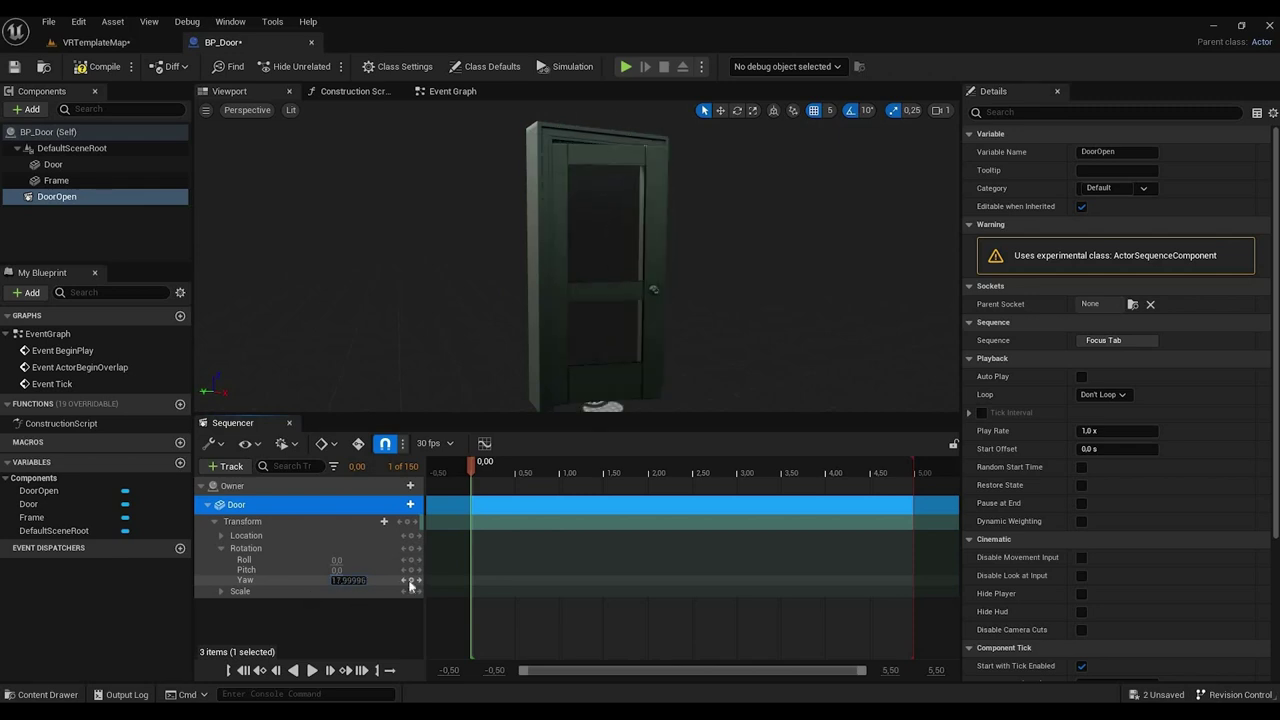
{"action": "type", "text": "0"}
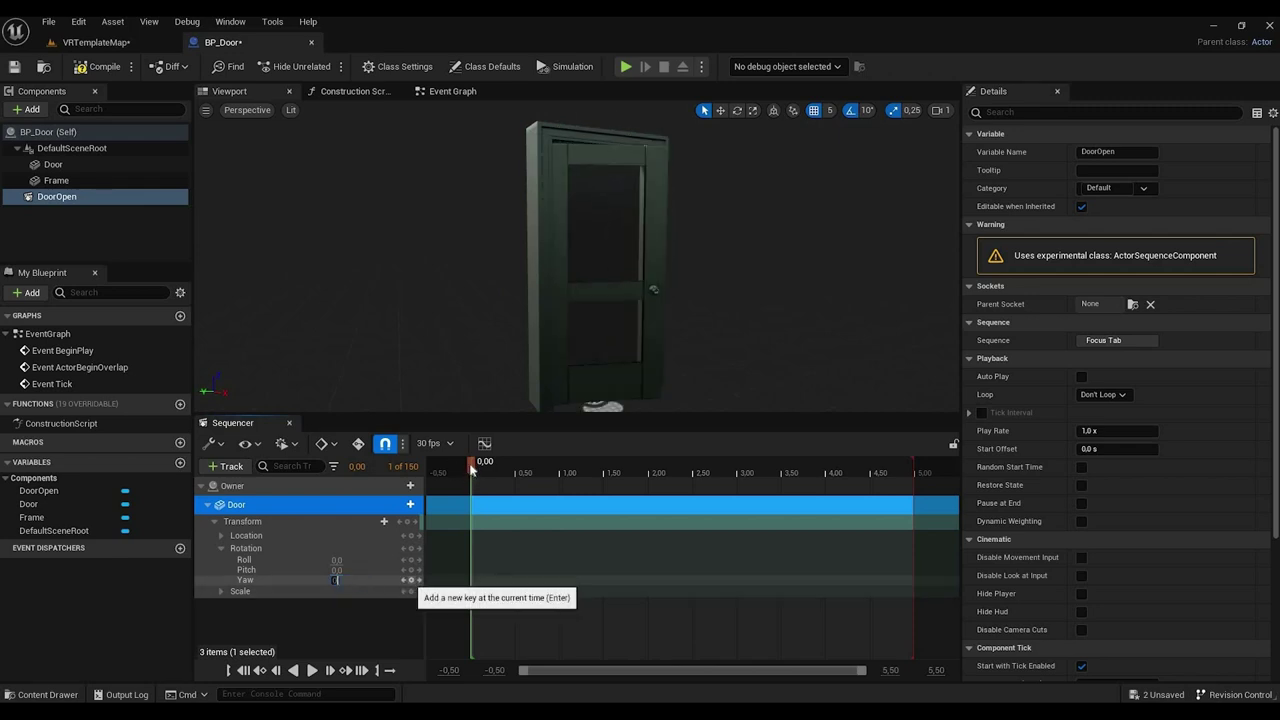
{"action": "key", "text": "Return"}
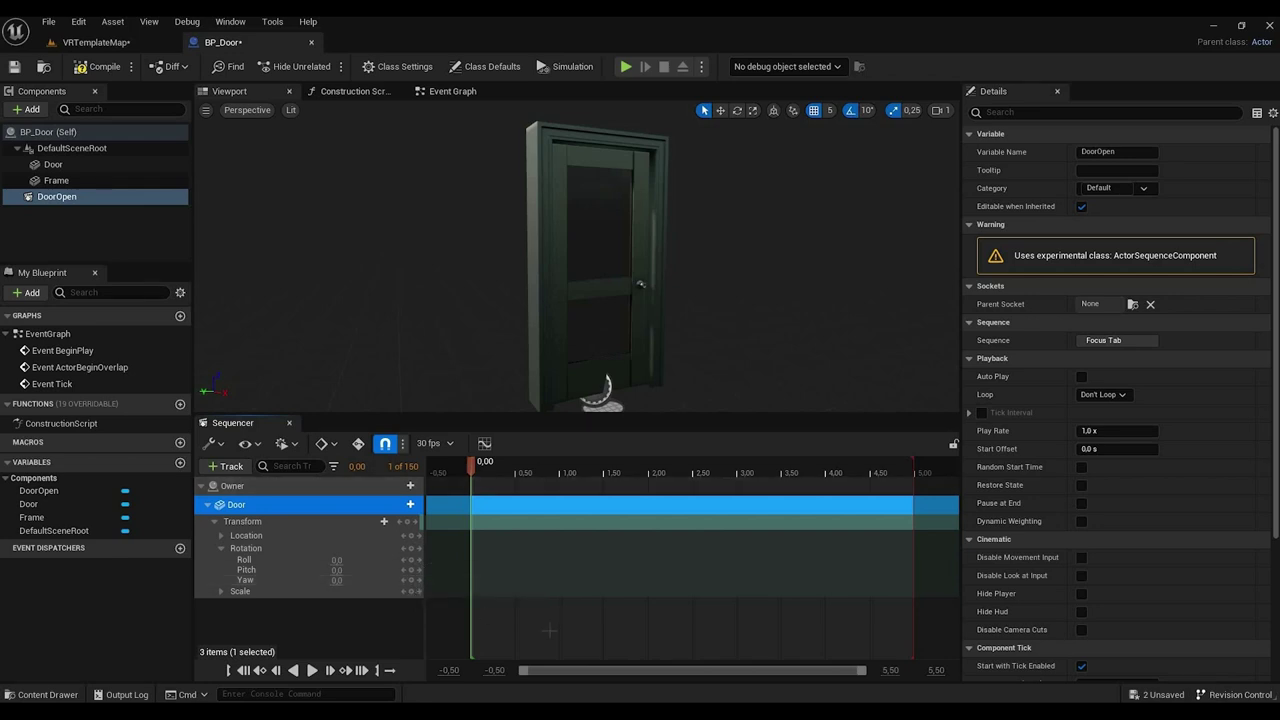
{"action": "left_click", "coordinate": [411, 580]}
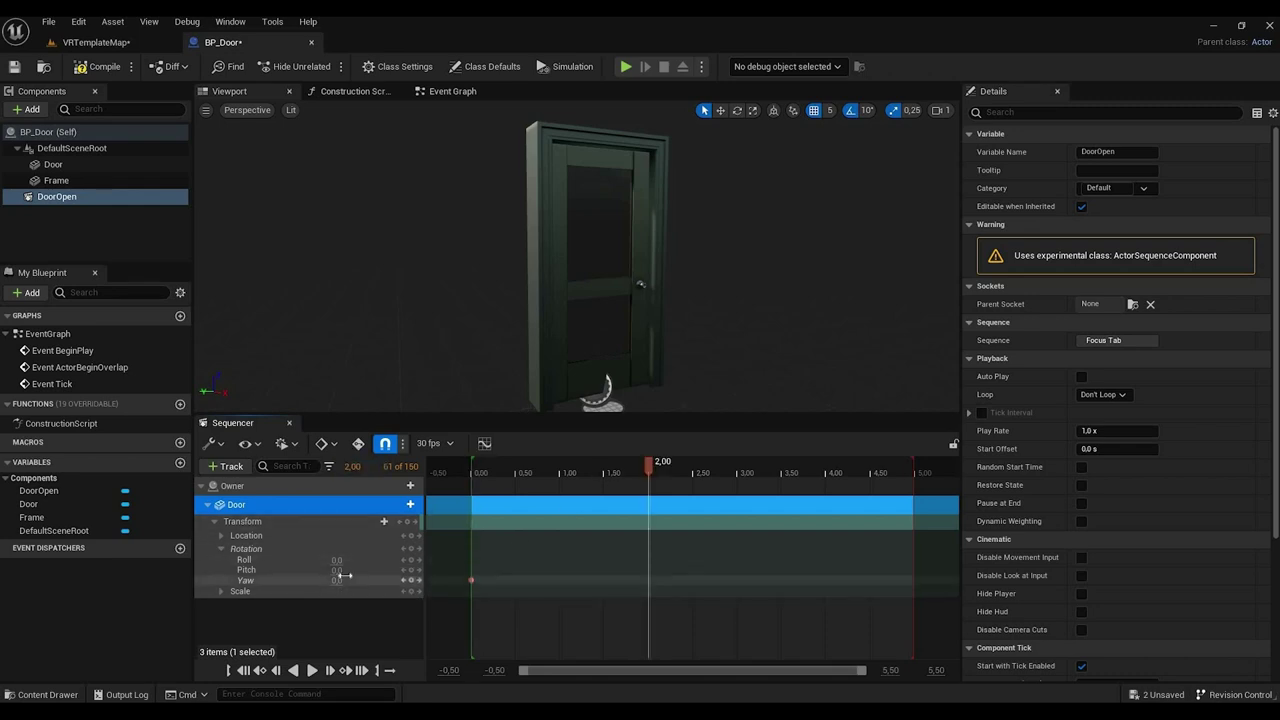
Step: Keyframe the Door's Yaw at 90 at the 2.00-second mark and shorten the sequence's playback range to end there
{"action": "type", "text": "90"}
{"action": "key", "text": "Return"}
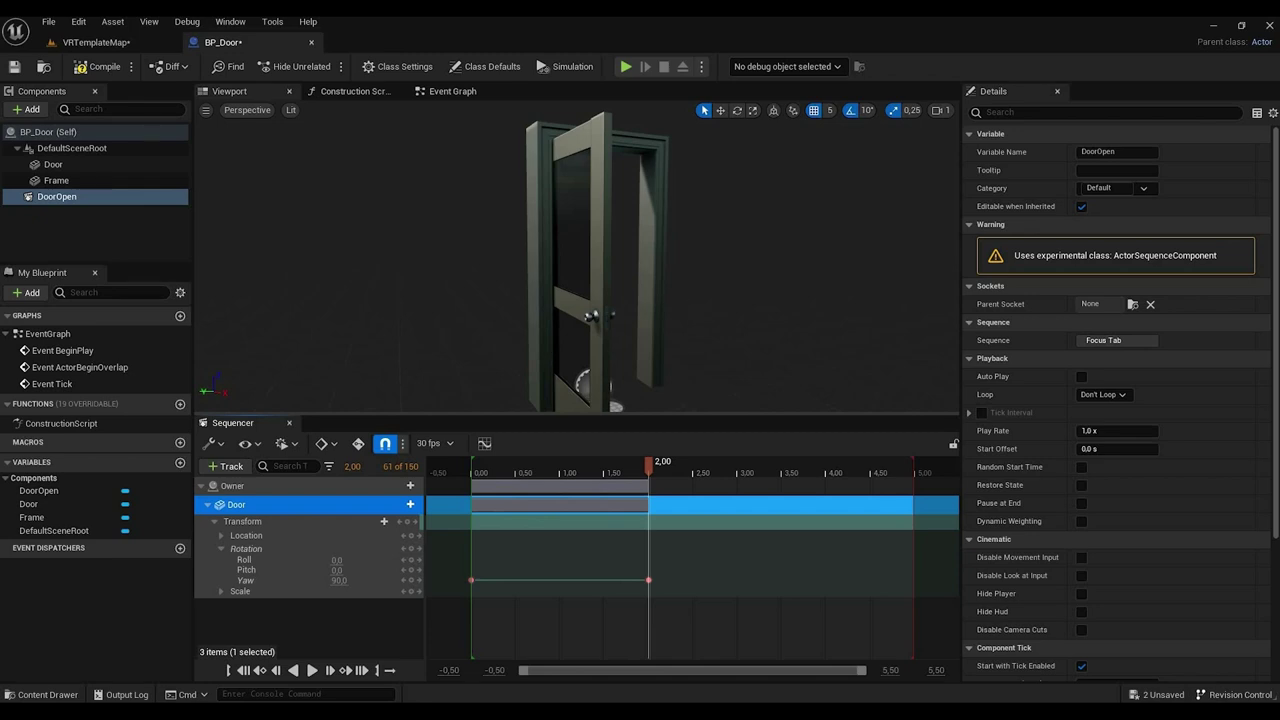
{"action": "left_click_drag", "start_coordinate": [560, 330], "coordinate": [921, 475], "text": "alt"}
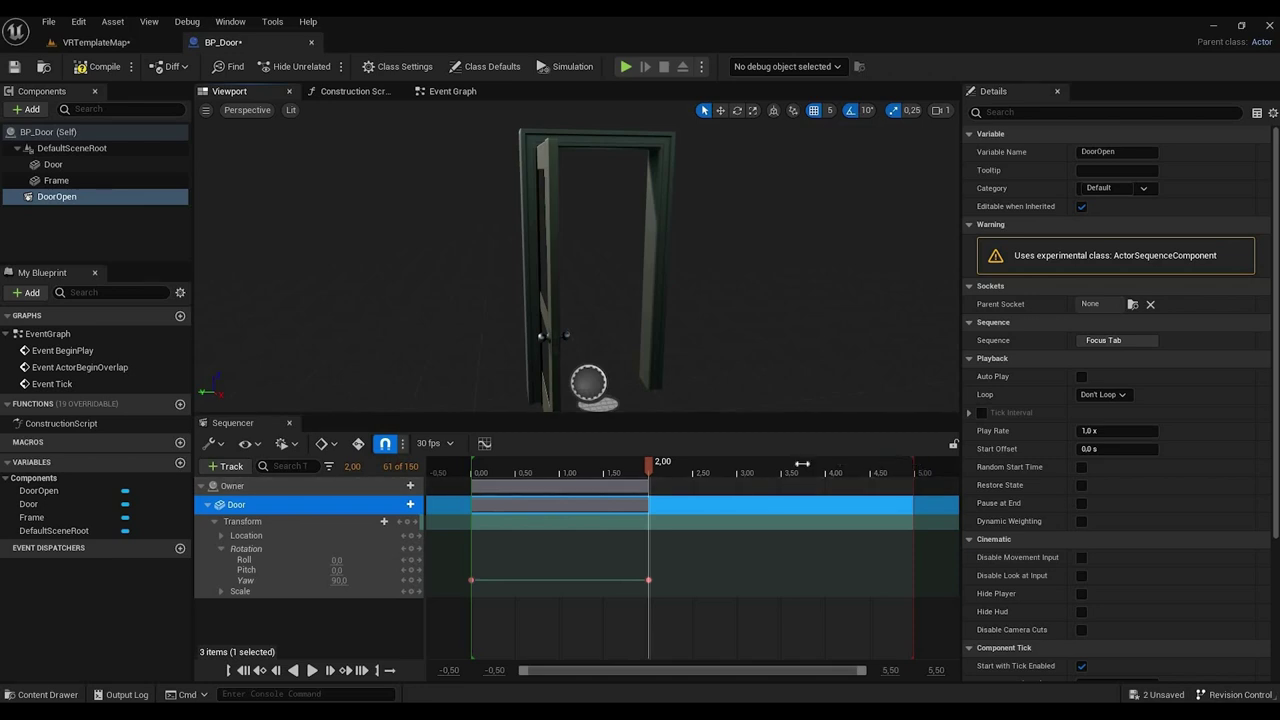
{"action": "left_click_drag", "start_coordinate": [913, 464], "coordinate": [652, 464]}
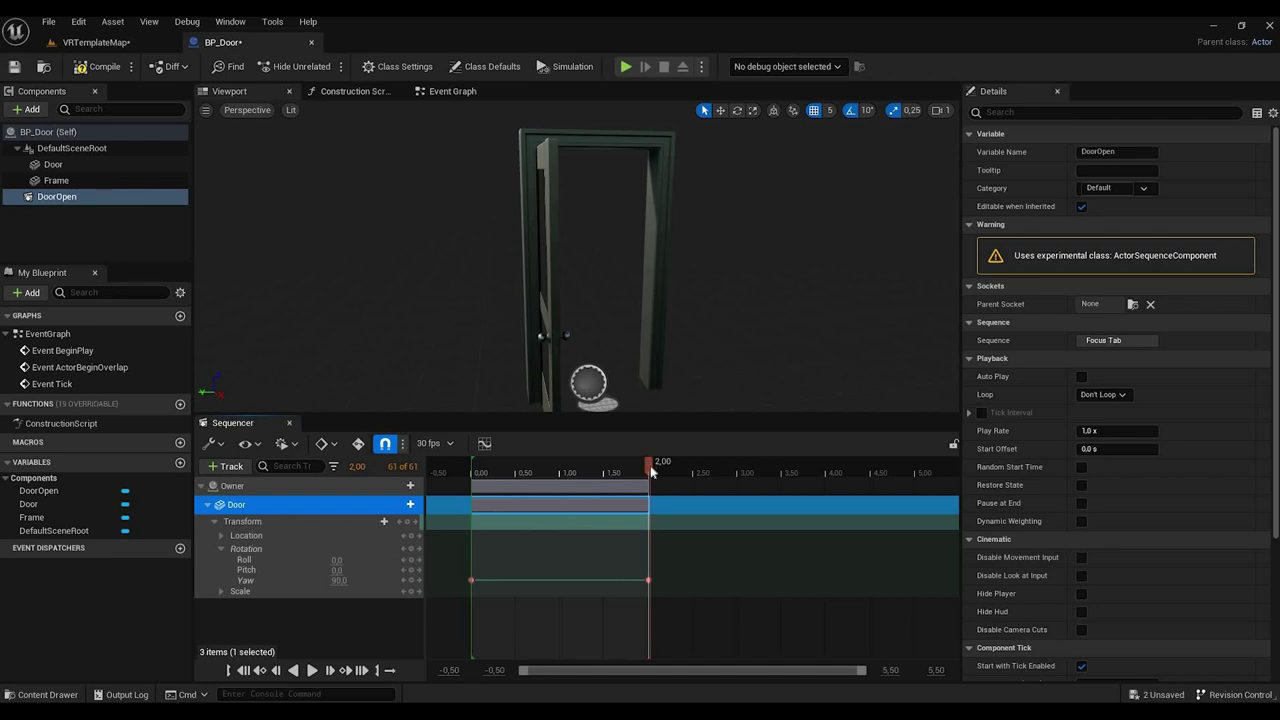
{"action": "left_click_drag", "start_coordinate": [650, 467], "coordinate": [648, 467]}
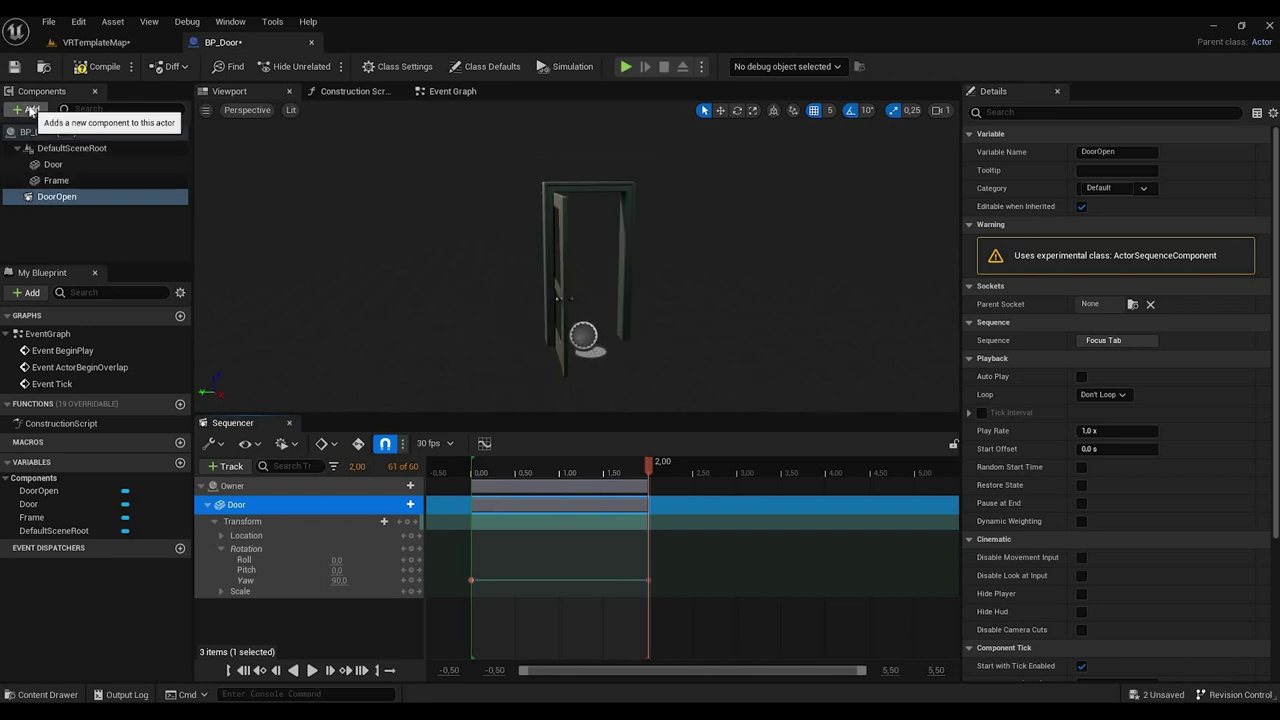
Step: Add a Box Collision component named Collision under DefaultSceneRoot
{"action": "left_click", "coordinate": [31, 111]}
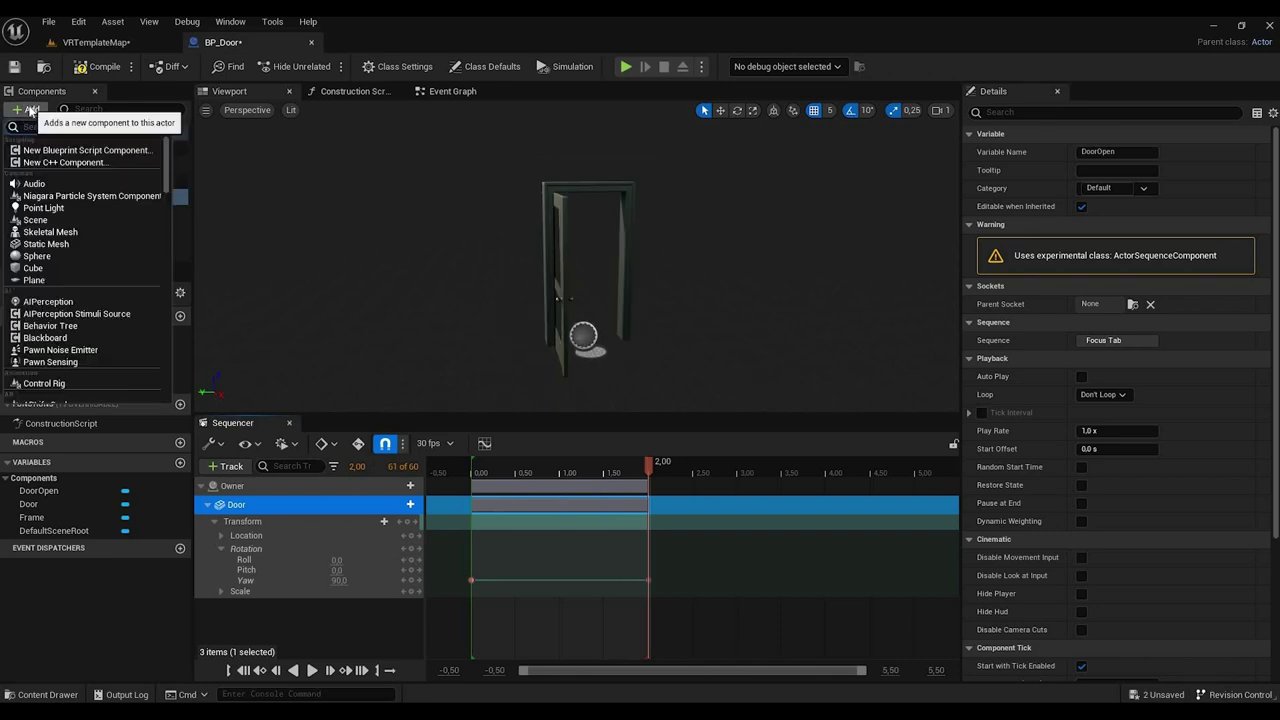
{"action": "type", "text": "collis"}
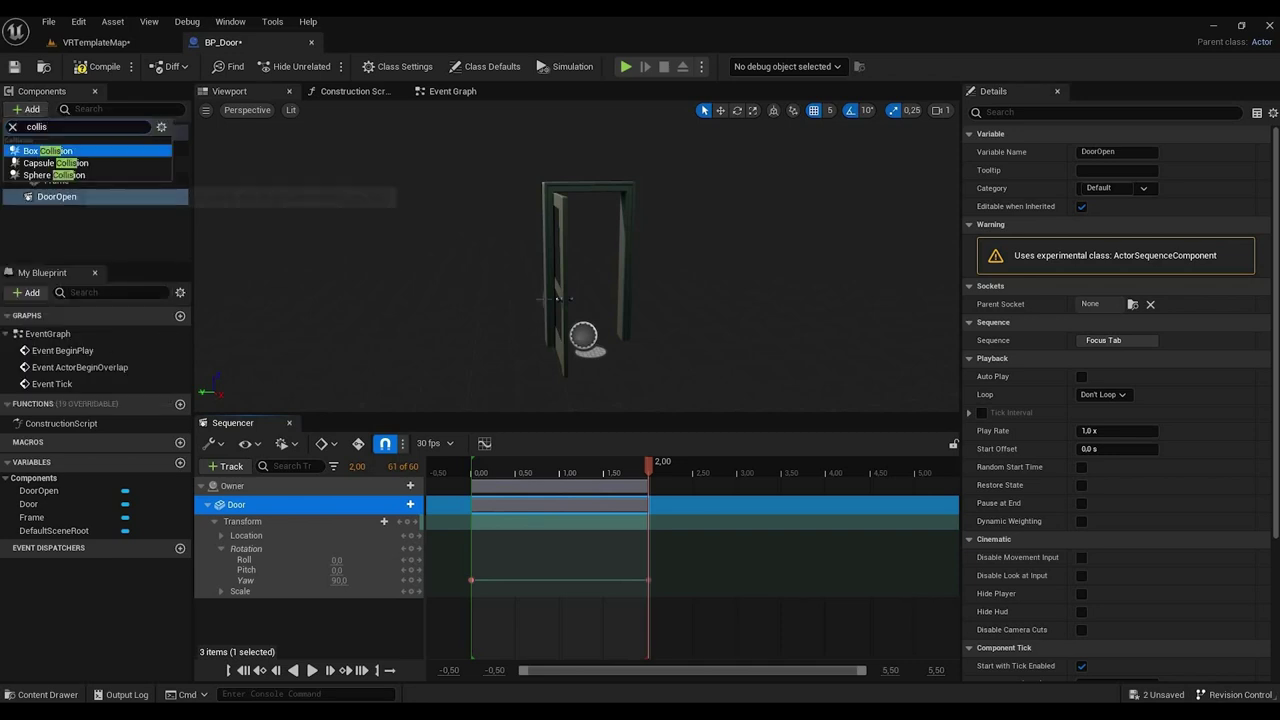
{"action": "left_click", "coordinate": [61, 151]}
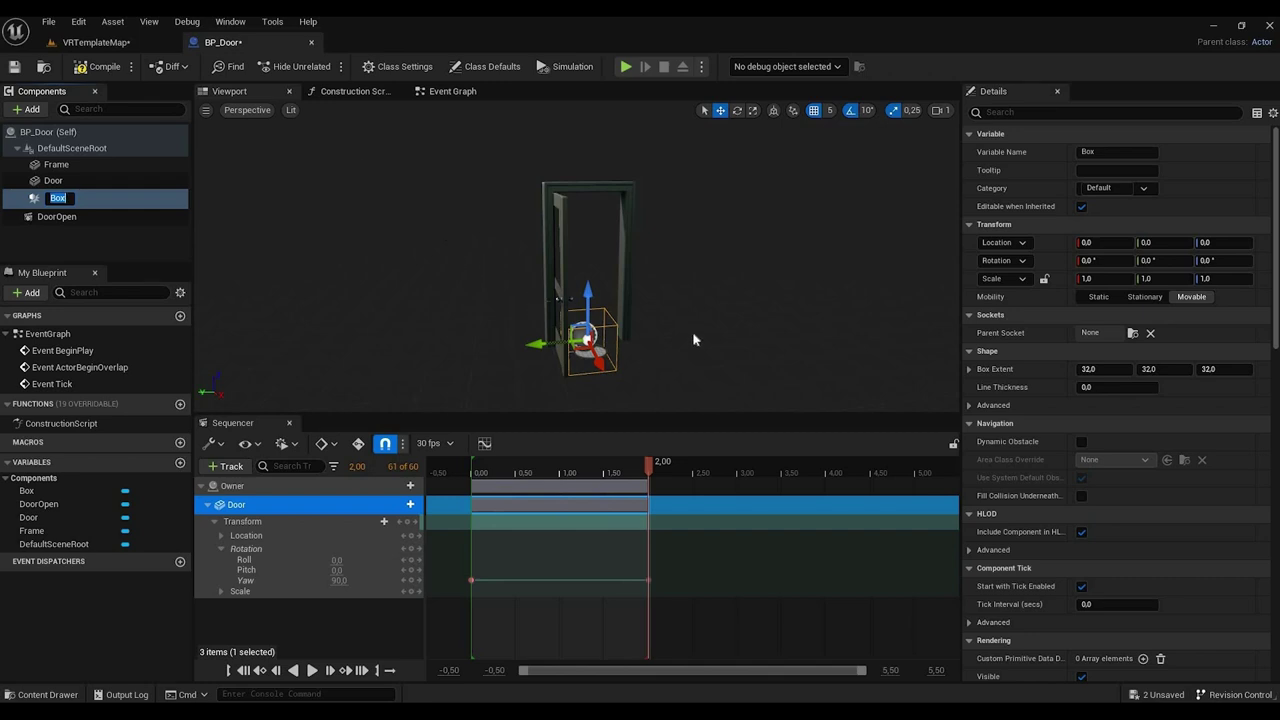
{"action": "type", "text": "C"}
{"action": "key", "text": "Return"}
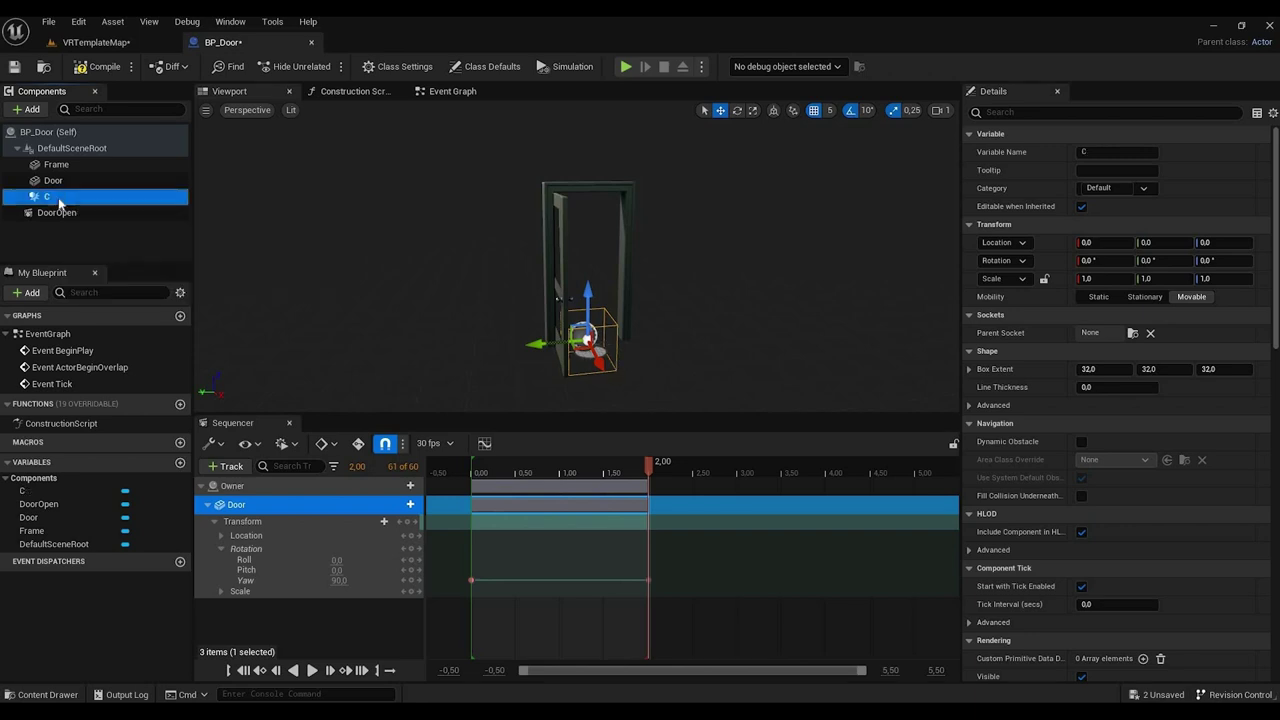
{"action": "left_click", "coordinate": [50, 197]}
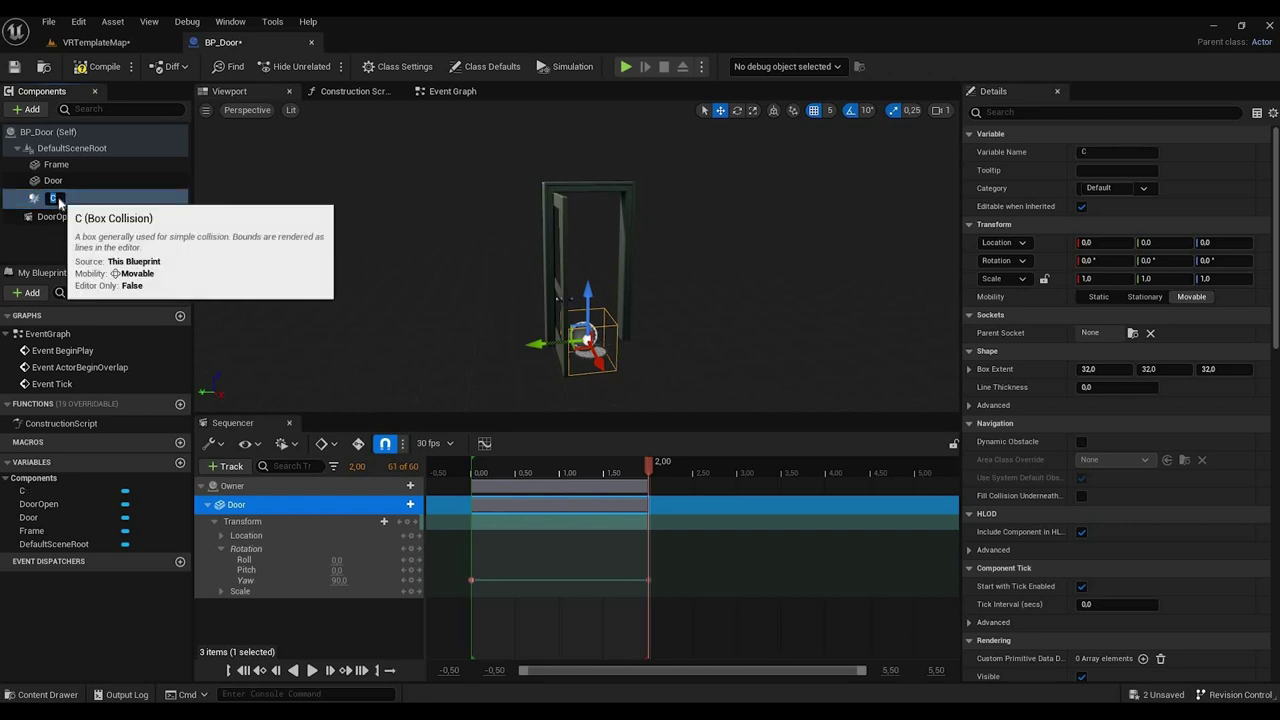
{"action": "type", "text": "Collision"}
{"action": "key", "text": "Return"}
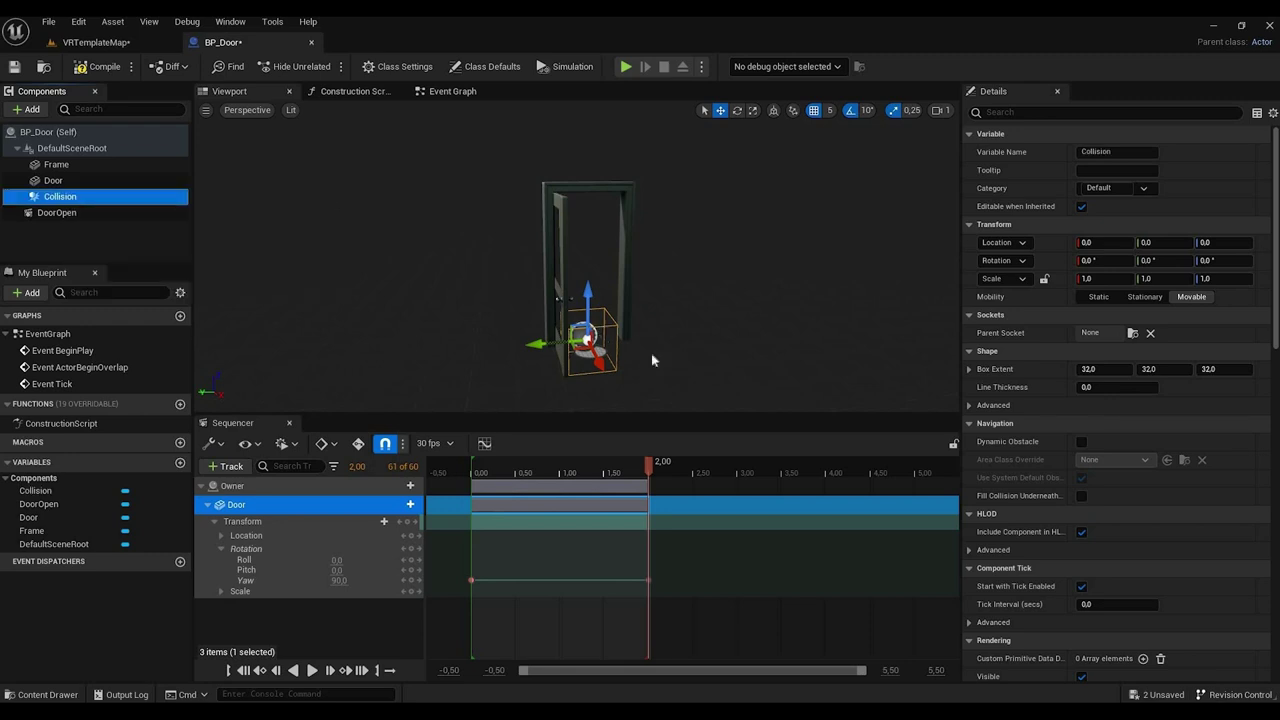
Step: Scale the Collision box to 3.75 in X and 1.5 in Y, and raise it to a Z location of 35
{"action": "key", "text": "e"}
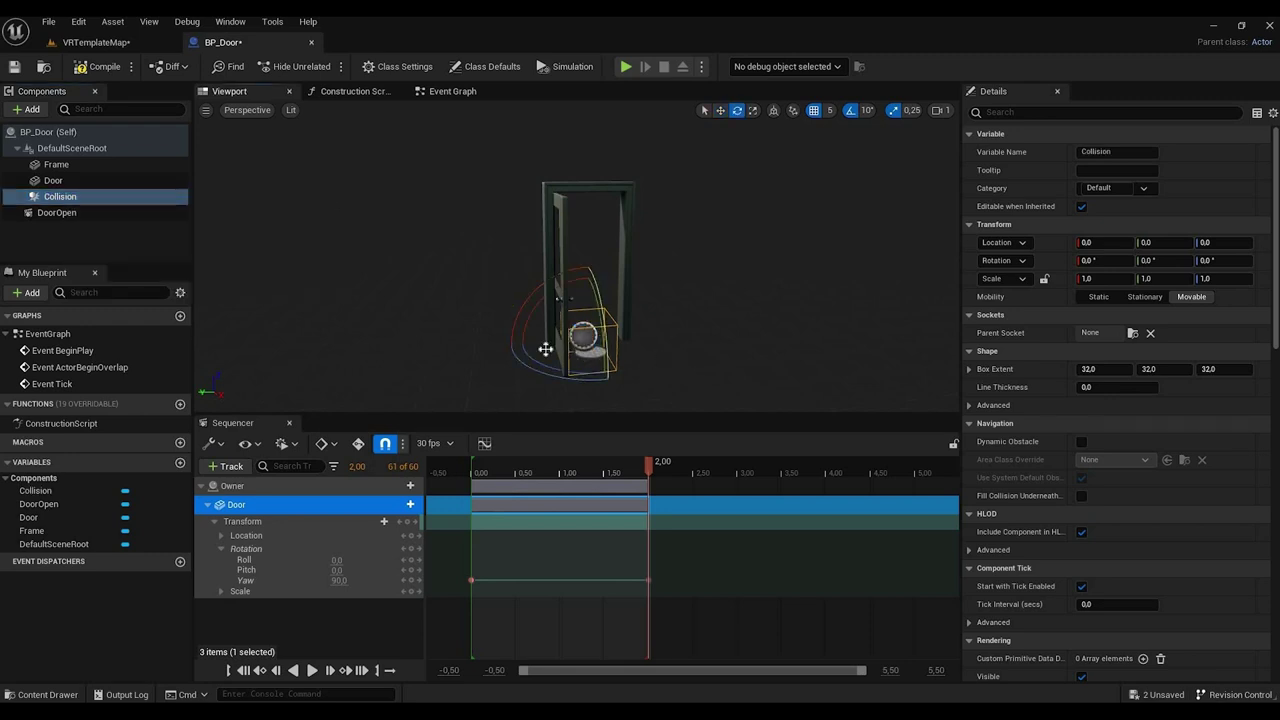
{"action": "key", "text": "r"}
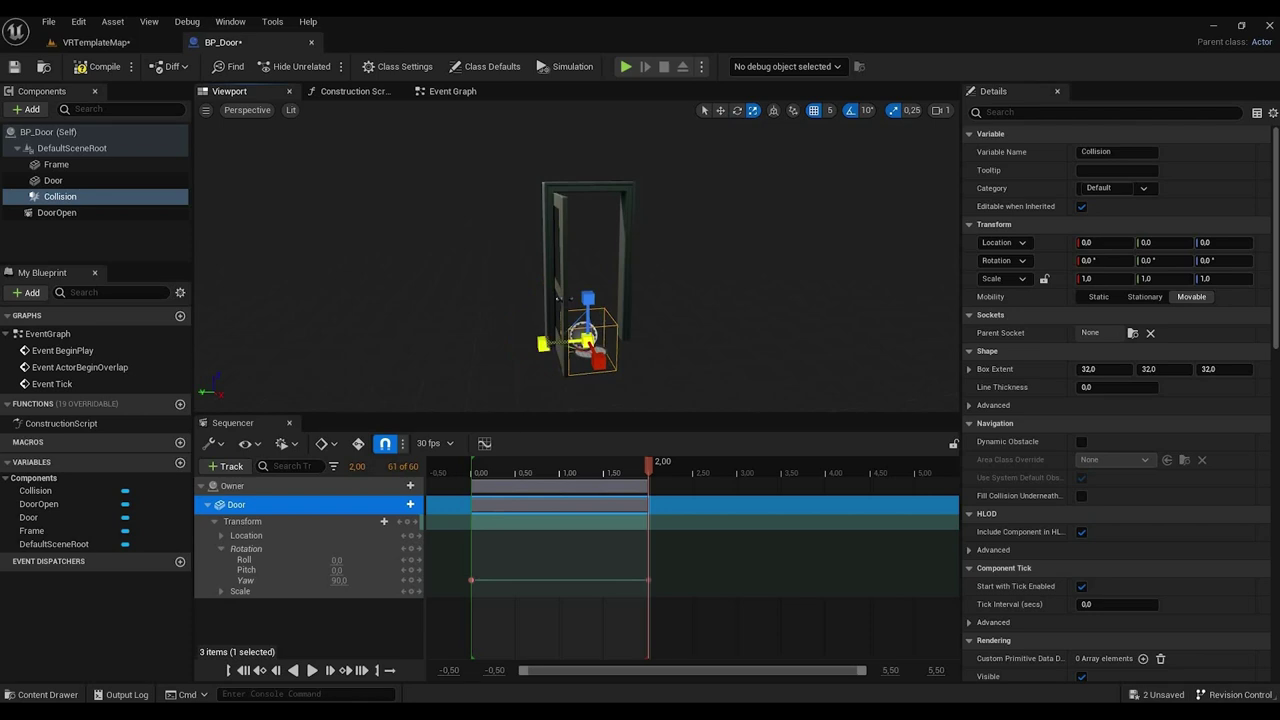
{"action": "left_click_drag", "start_coordinate": [680, 380], "coordinate": [480, 240]}
{"action": "key", "text": "w"}
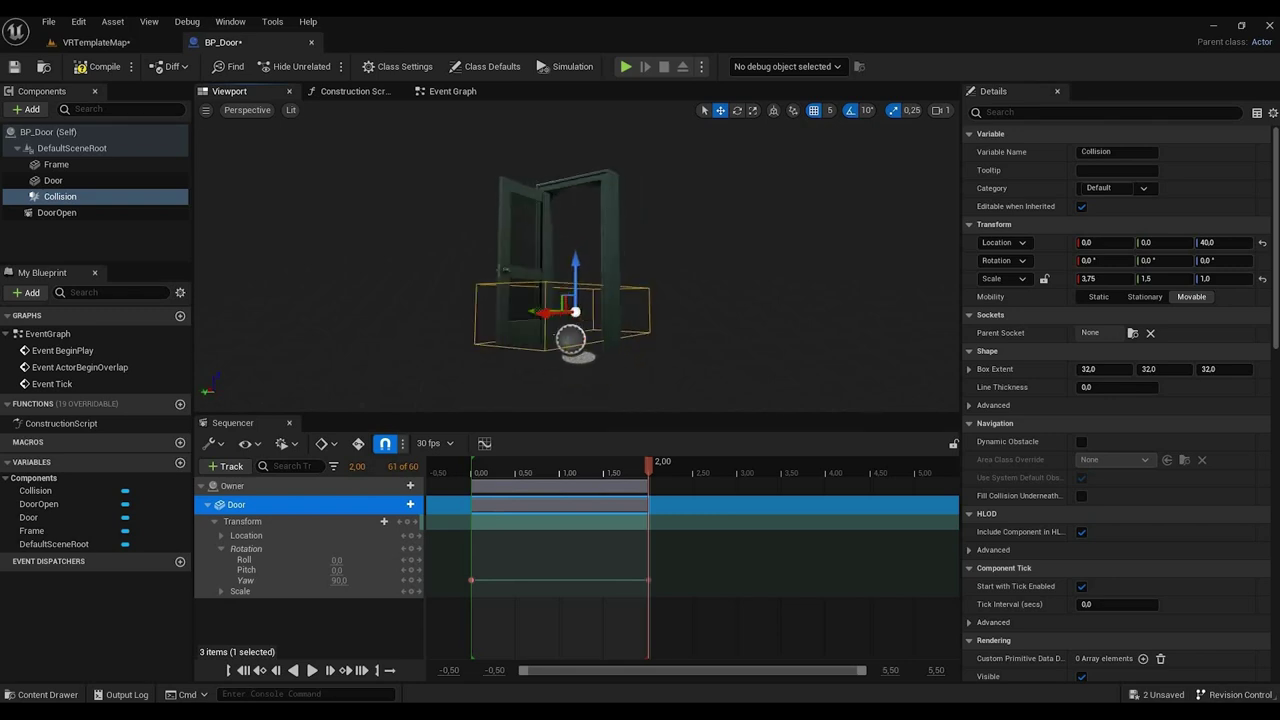
{"action": "left_click_drag", "start_coordinate": [673, 252], "coordinate": [572, 262], "text": "alt"}
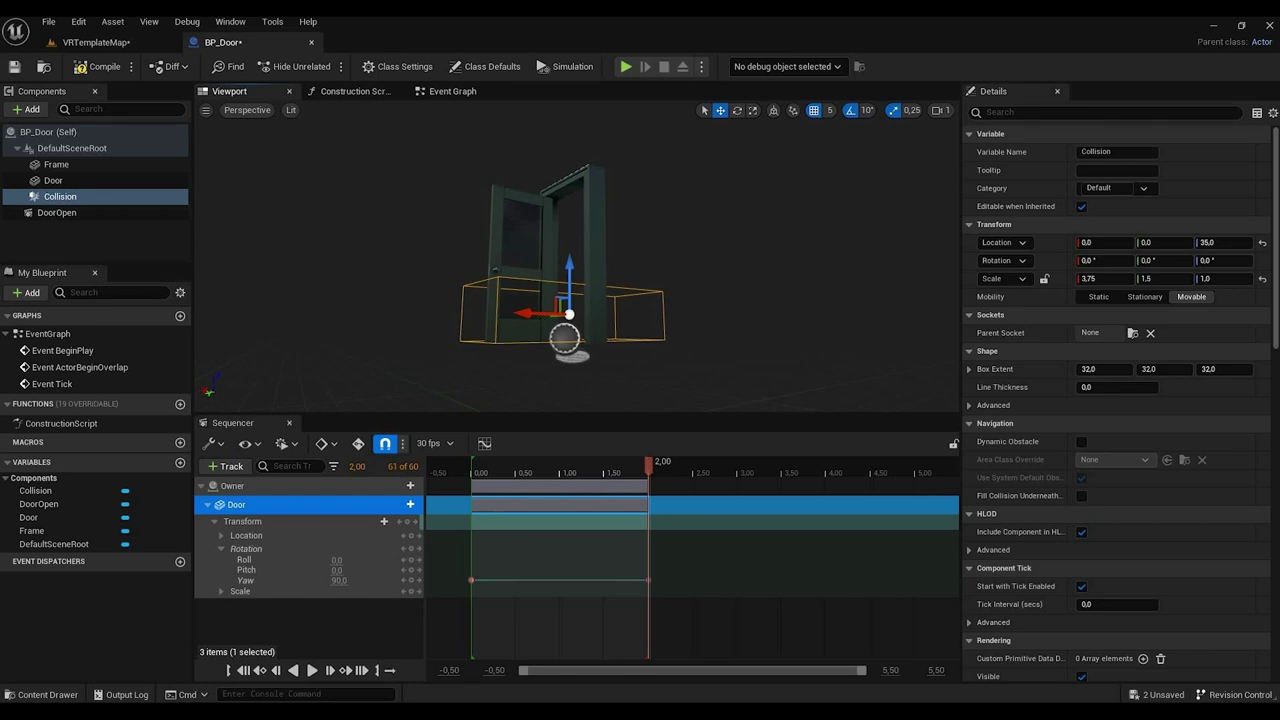
Step: Extend the Collision box farther through both sides of the doorway by scaling it to 5.5 in X
{"action": "left_click_drag", "start_coordinate": [243, 28], "coordinate": [411, 259], "text": "alt"}
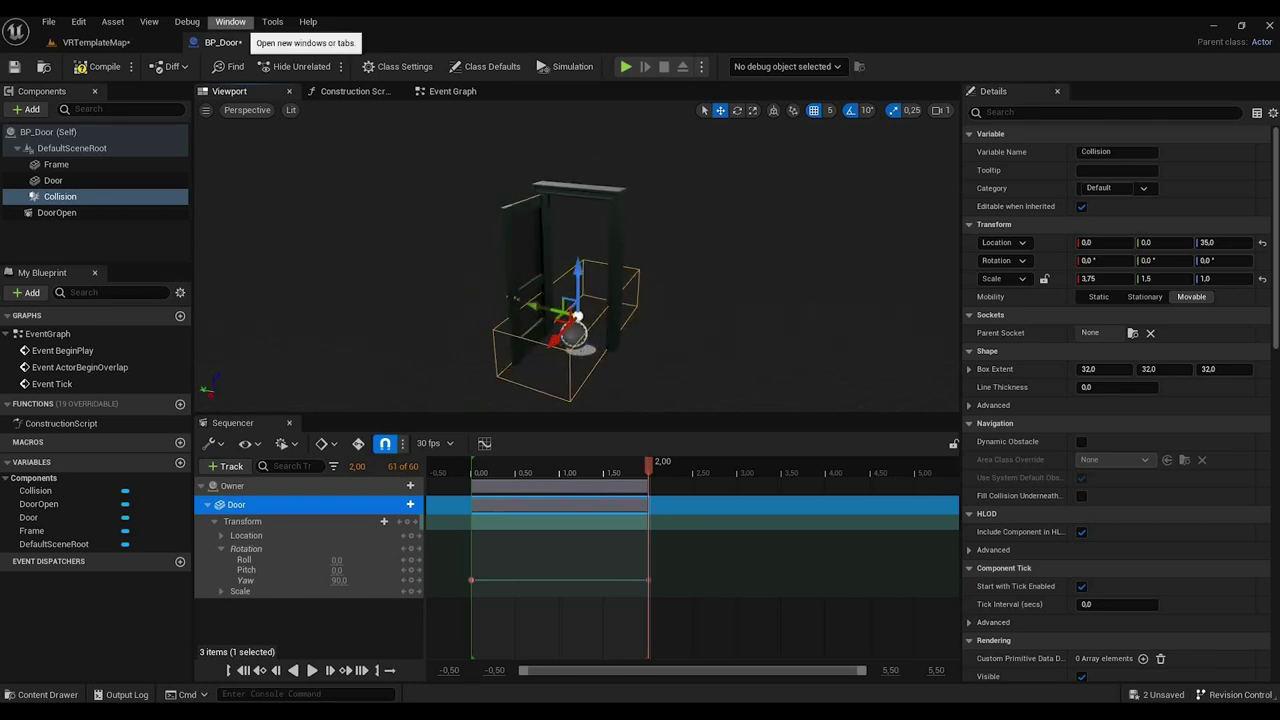
{"action": "key", "text": "r"}
{"action": "left_click_drag", "start_coordinate": [424, 103], "coordinate": [455, 92]}
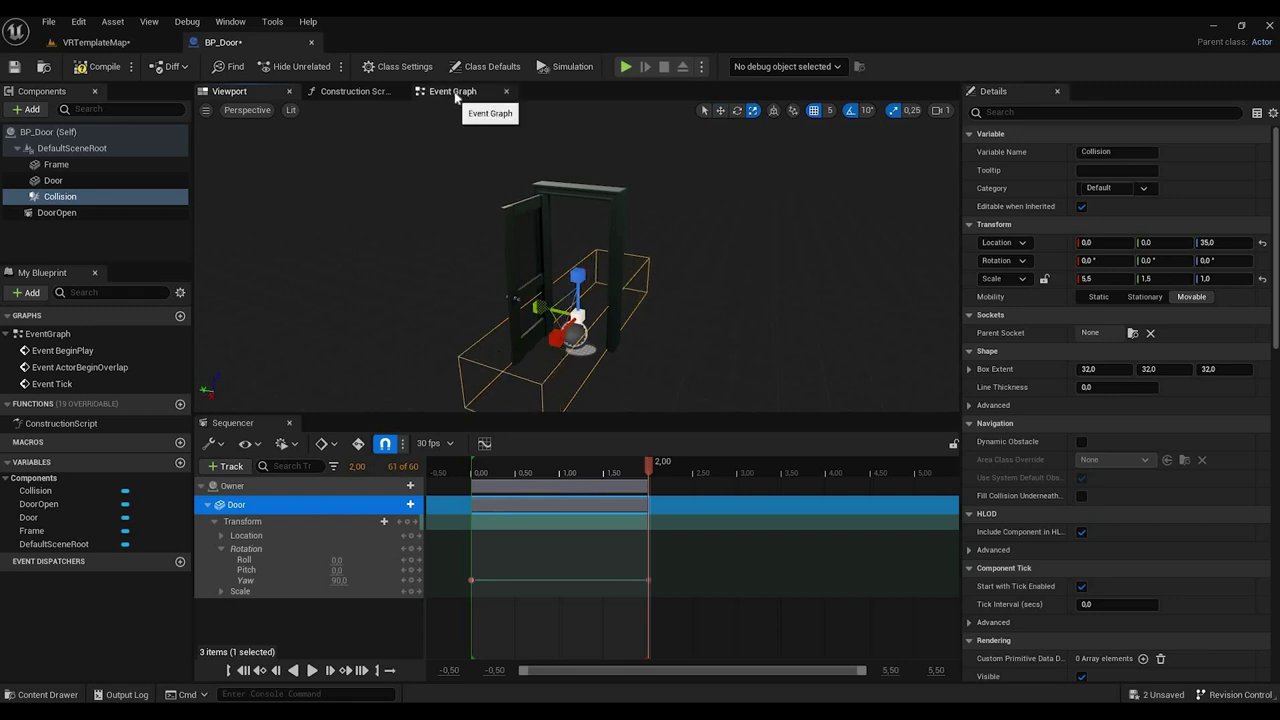
Step: Add On Component Begin Overlap and On Component End Overlap events for the Collision box in the Event Graph
{"action": "left_click", "coordinate": [453, 91]}
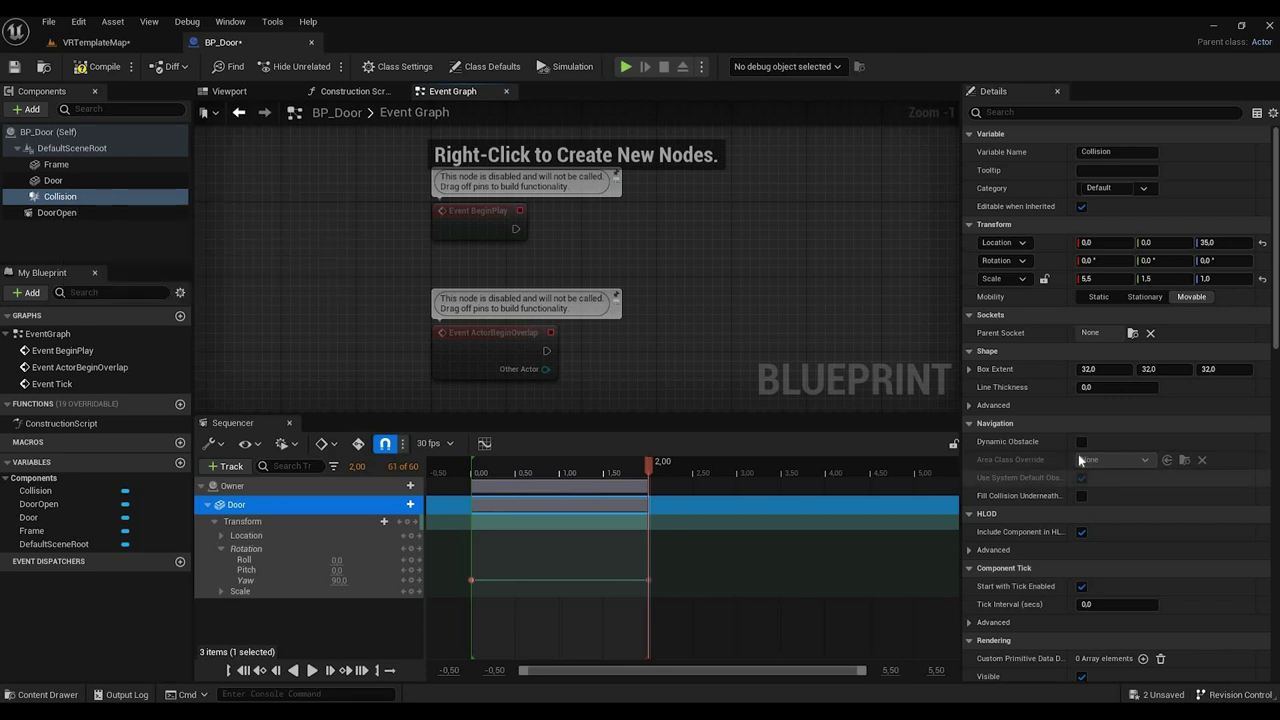
{"action": "scroll", "coordinate": [1078, 450], "scroll_direction": "down", "scroll_amount": 7}
{"action": "scroll", "coordinate": [1100, 450], "scroll_direction": "down", "scroll_amount": 10}
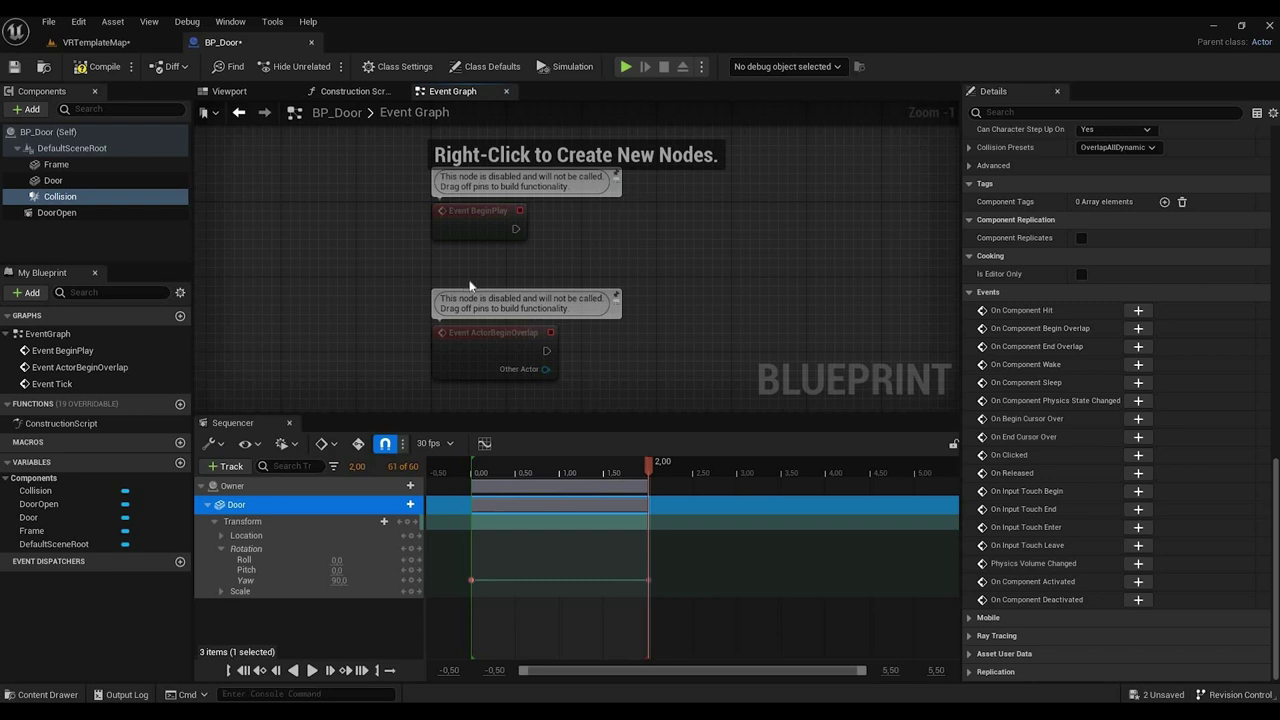
{"action": "right_click_drag", "start_coordinate": [774, 251], "coordinate": [461, 281]}
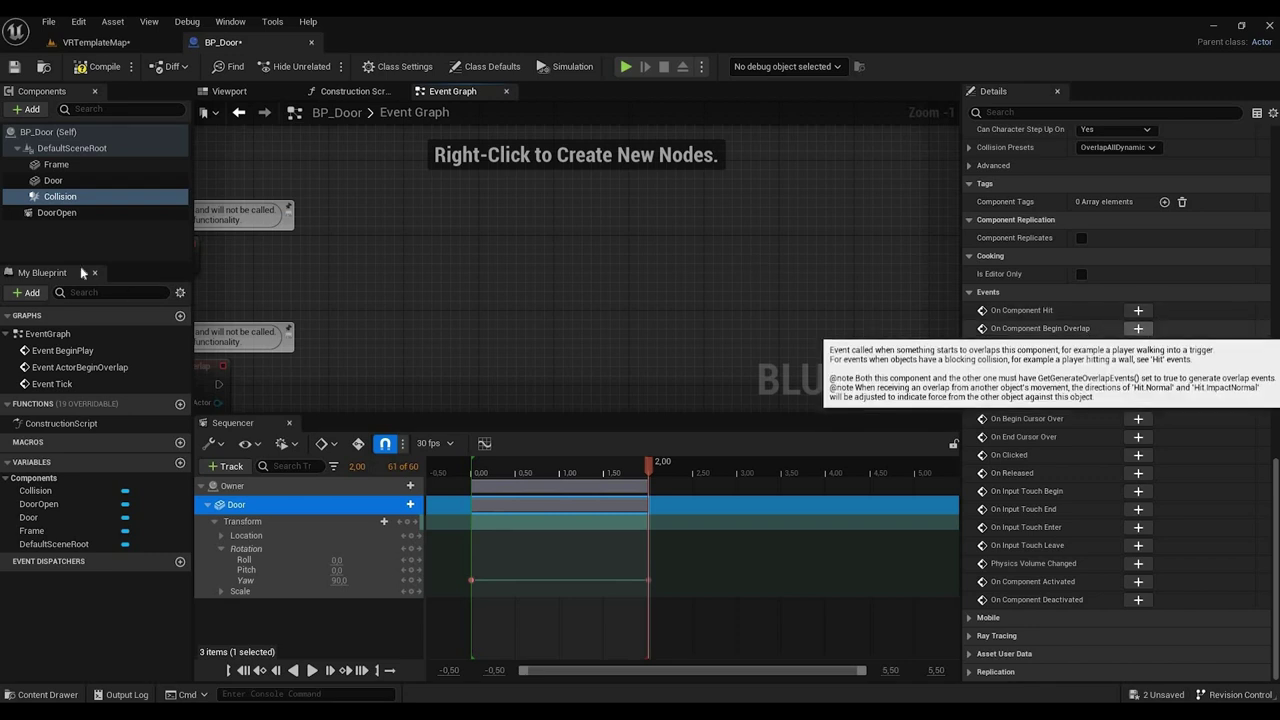
{"action": "left_click", "coordinate": [1138, 328]}
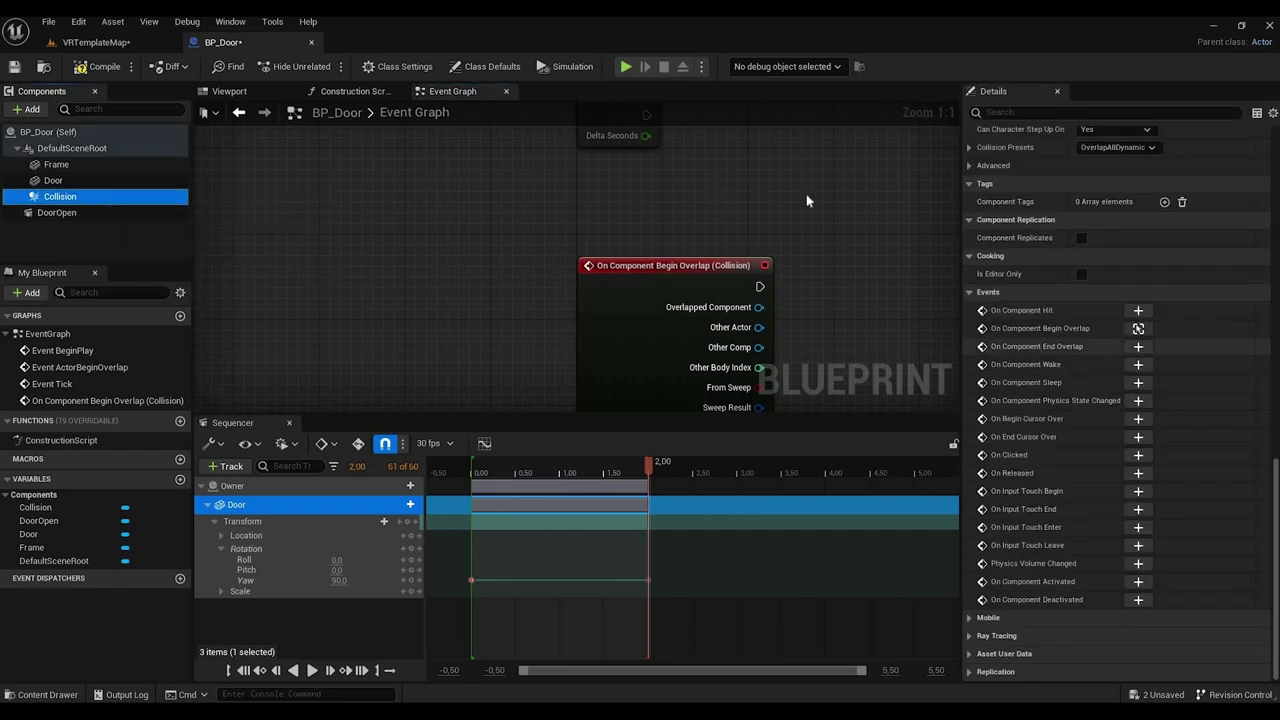
{"action": "left_click", "coordinate": [1138, 346]}
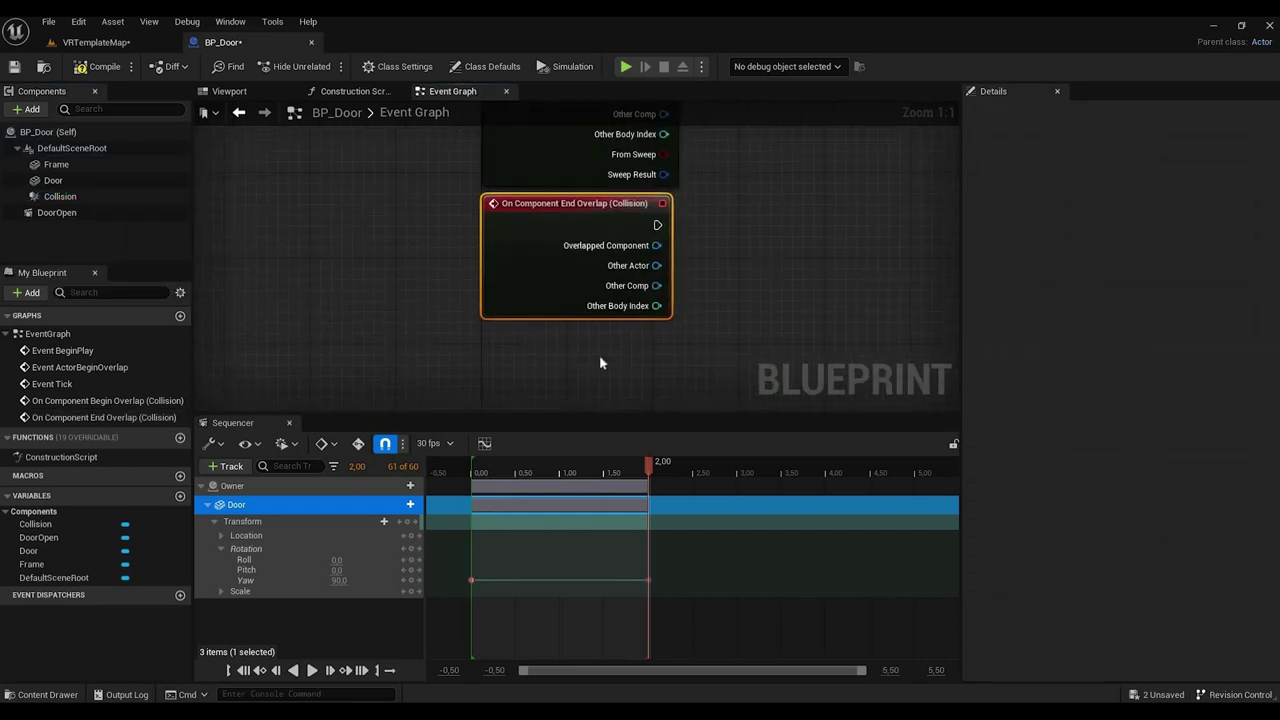
{"action": "right_click_drag", "start_coordinate": [591, 252], "coordinate": [490, 358]}
{"action": "scroll", "coordinate": [583, 168], "scroll_direction": "down", "scroll_amount": 1}
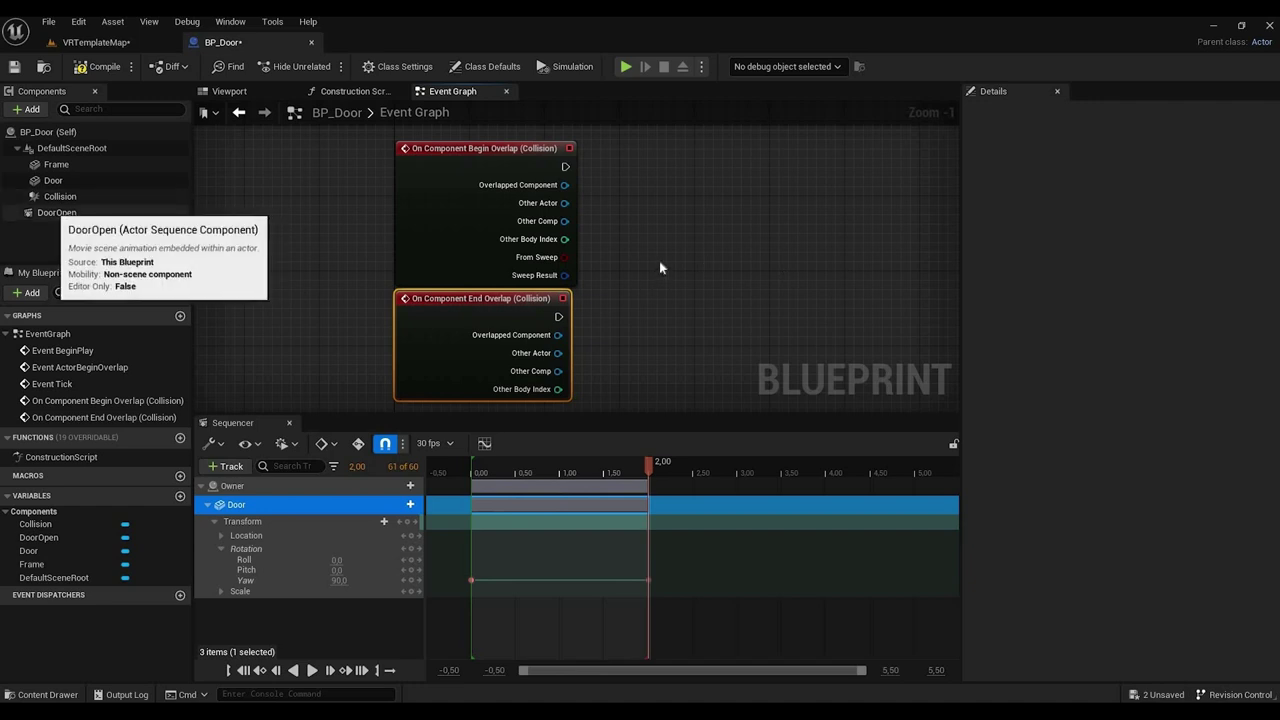
Step: Place a DoorOpen reference beside the overlap events and get its Sequence Player, aligning the two nodes
{"action": "left_click_drag", "start_coordinate": [57, 212], "coordinate": [666, 271]}
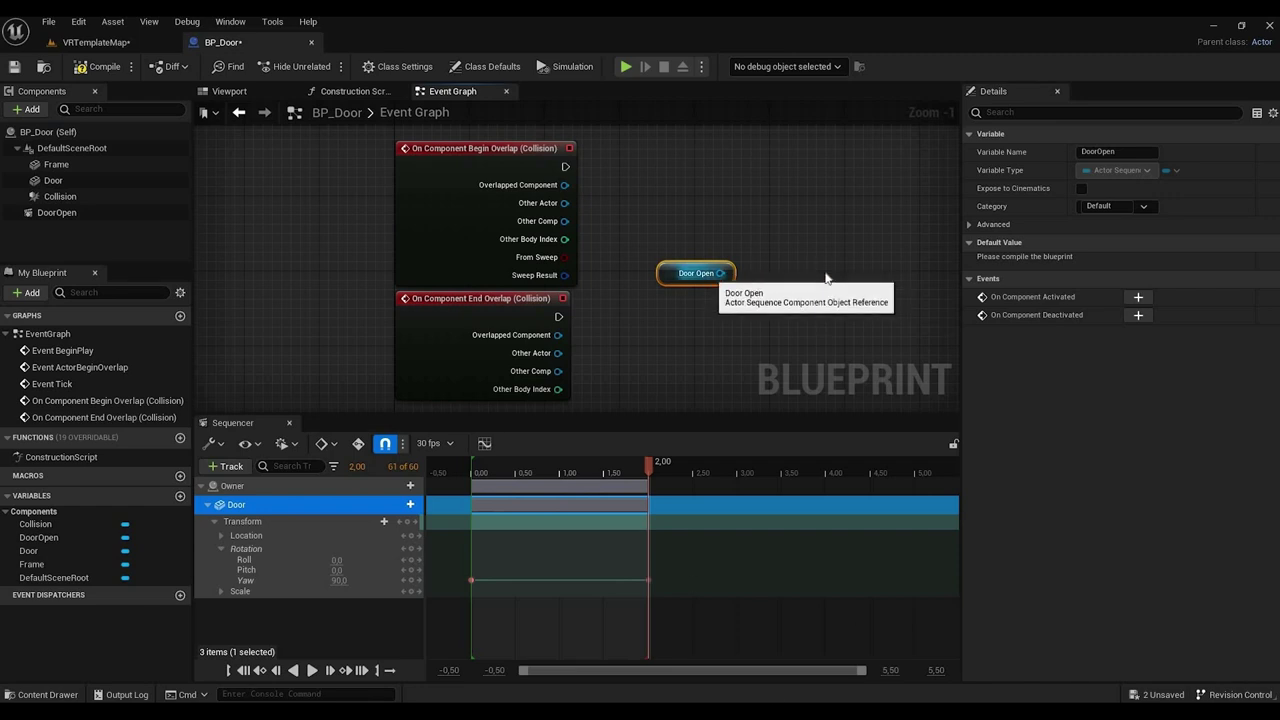
{"action": "left_click_drag", "start_coordinate": [720, 273], "coordinate": [826, 278]}
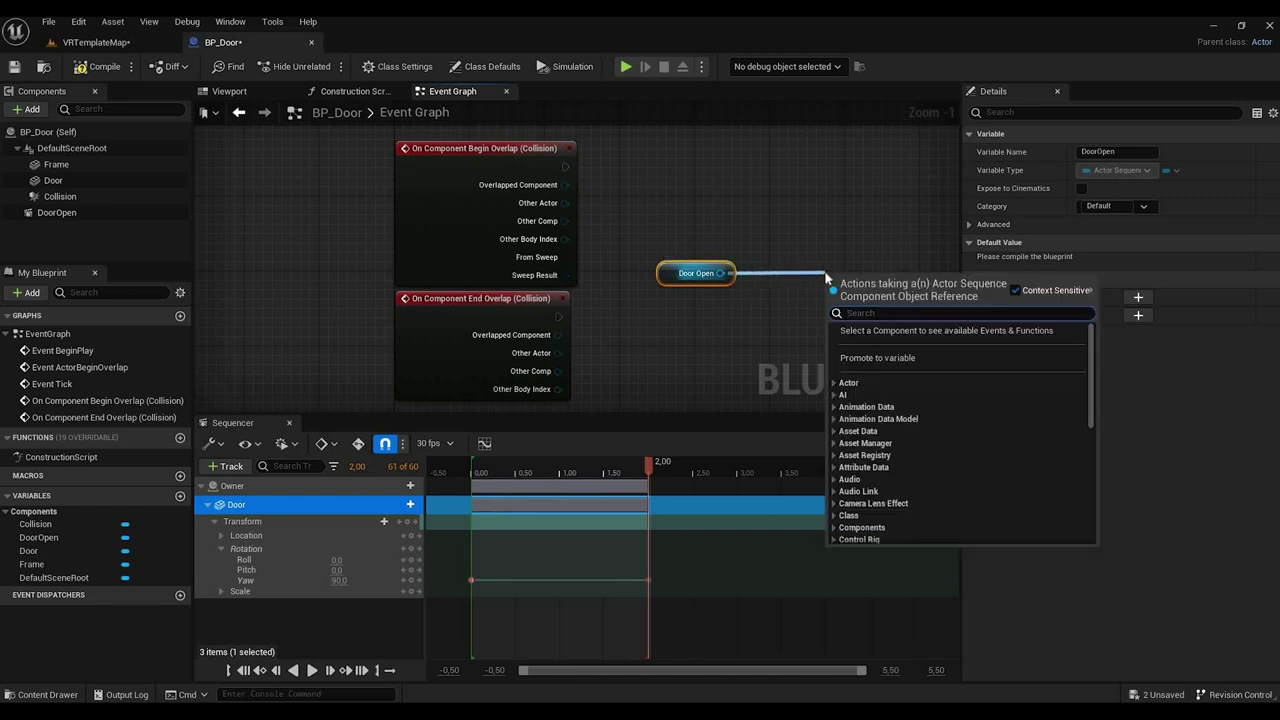
{"action": "type", "text": "player"}
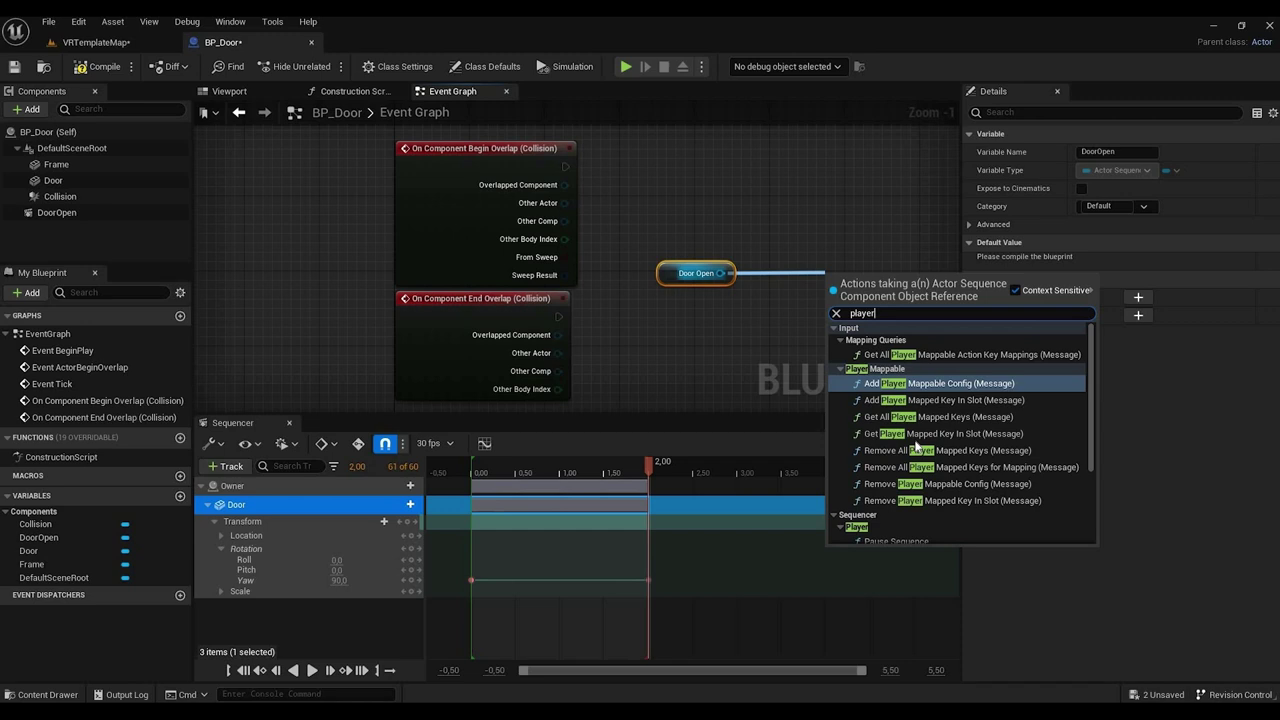
{"action": "scroll", "coordinate": [917, 450], "scroll_direction": "down", "scroll_amount": 3}
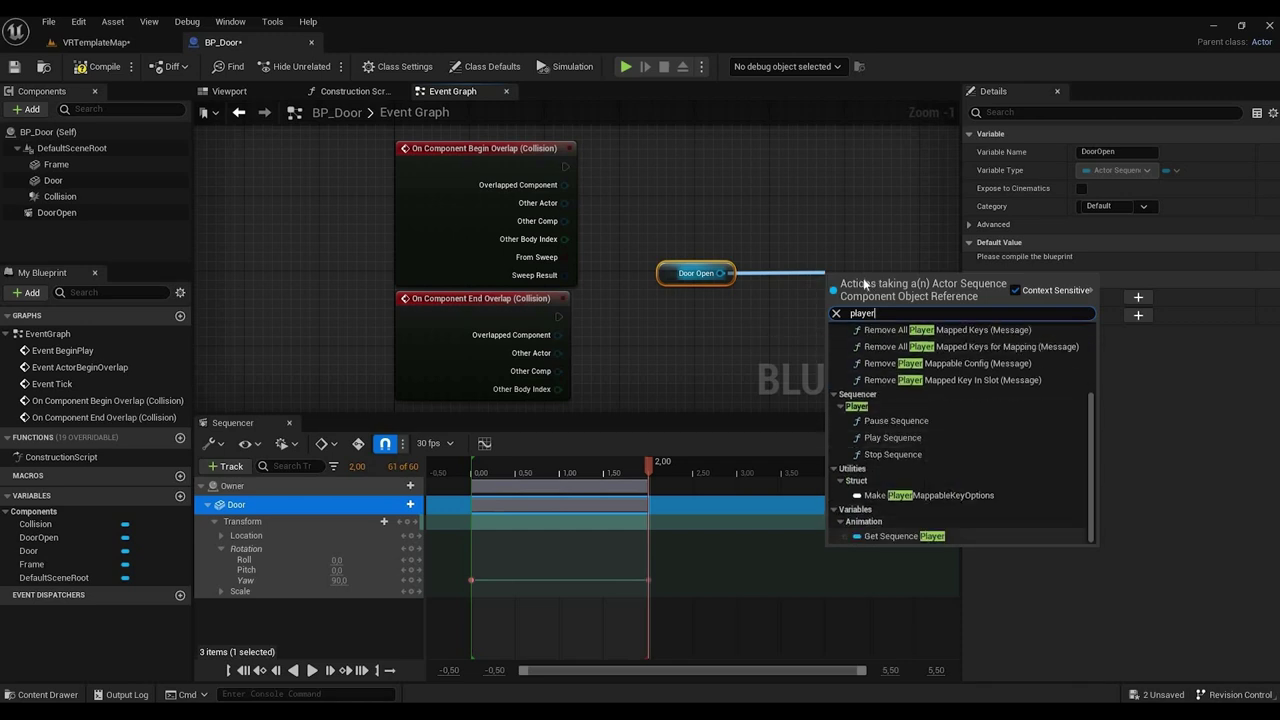
{"action": "key", "text": "Return"}
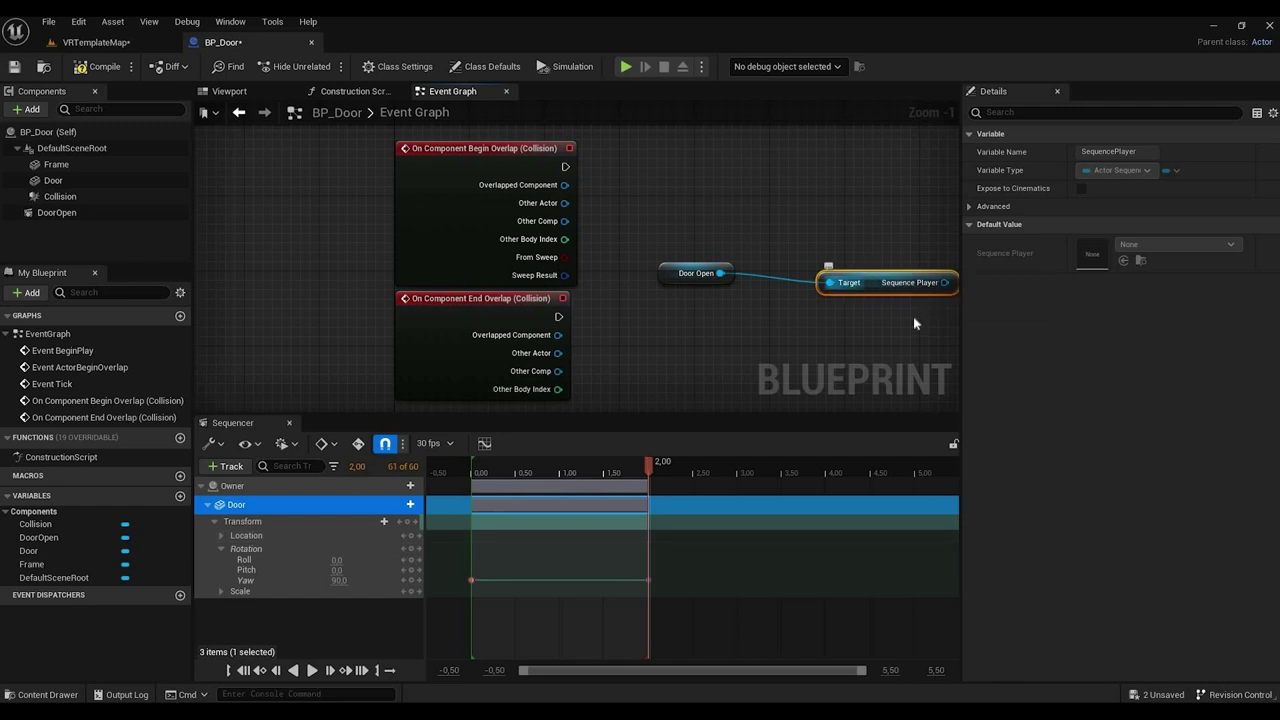
{"action": "left_click_drag", "start_coordinate": [880, 284], "coordinate": [862, 275]}
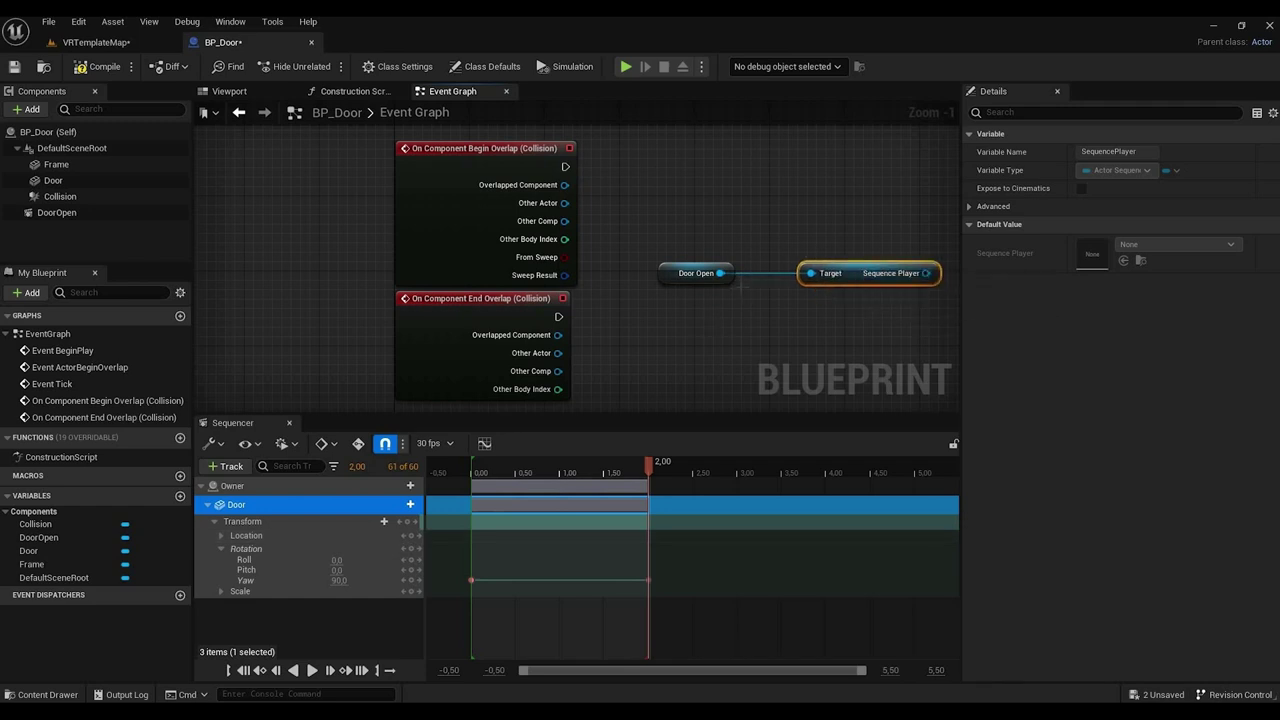
Step: Add Play and Play Reverse calls on the Sequence Player, triggered by Begin Overlap and End Overlap respectively
{"action": "right_click_drag", "start_coordinate": [903, 320], "coordinate": [717, 333]}
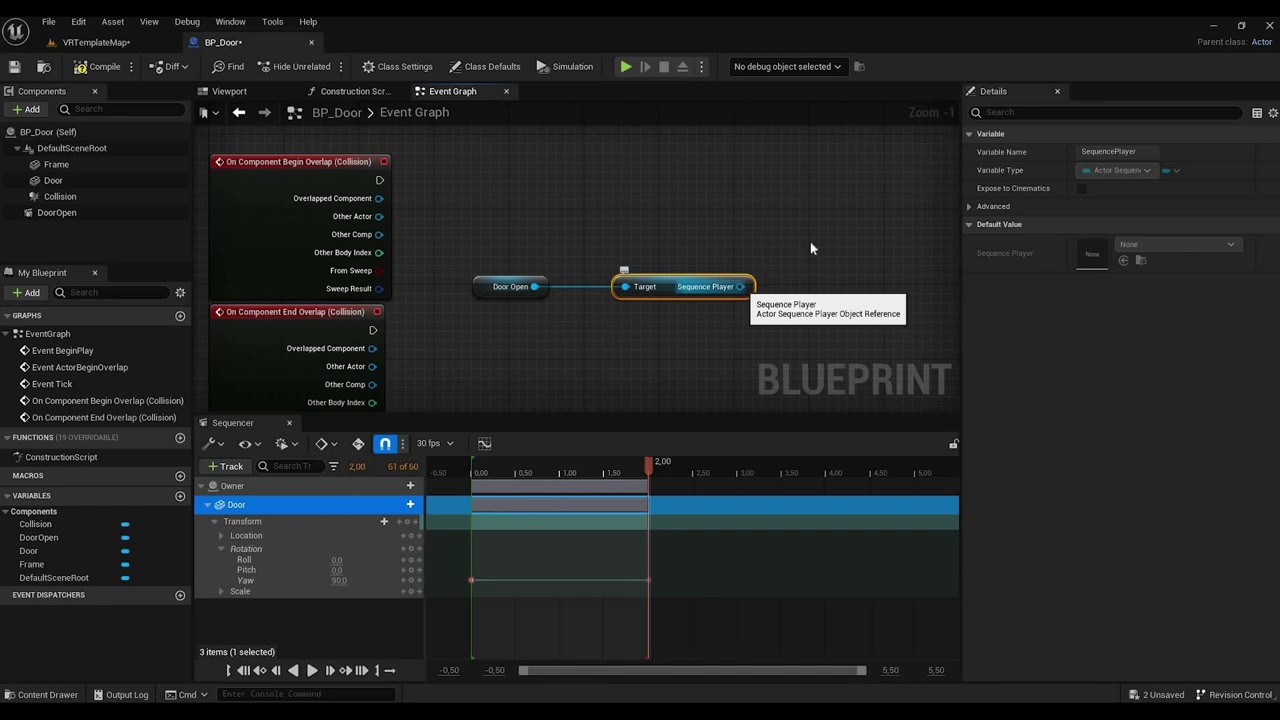
{"action": "left_click_drag", "start_coordinate": [741, 287], "coordinate": [810, 244]}
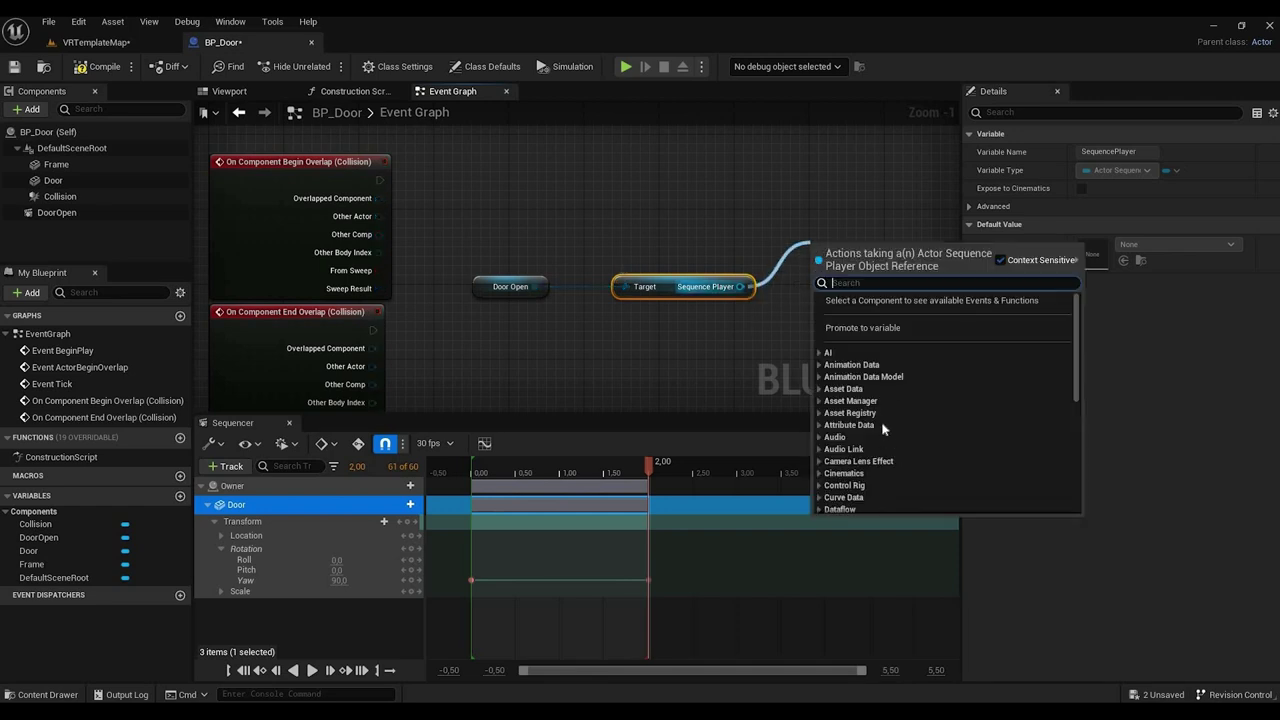
{"action": "type", "text": "play"}
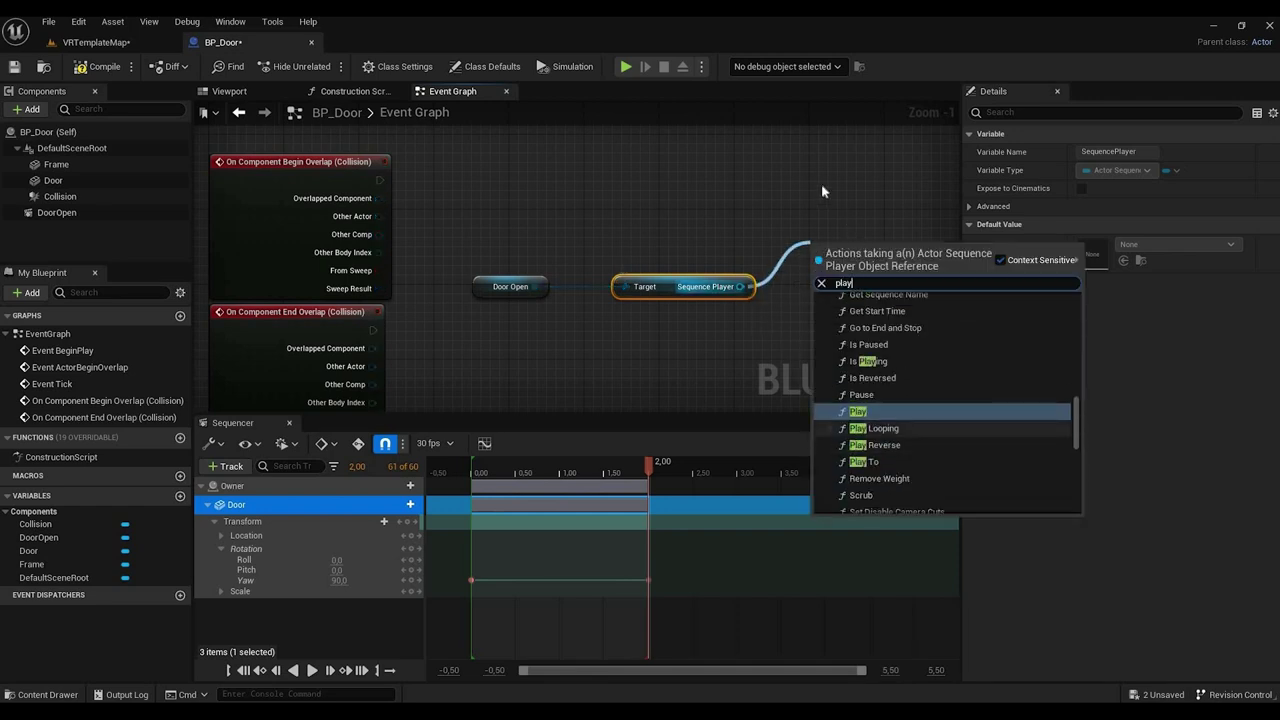
{"action": "key", "text": "Return"}
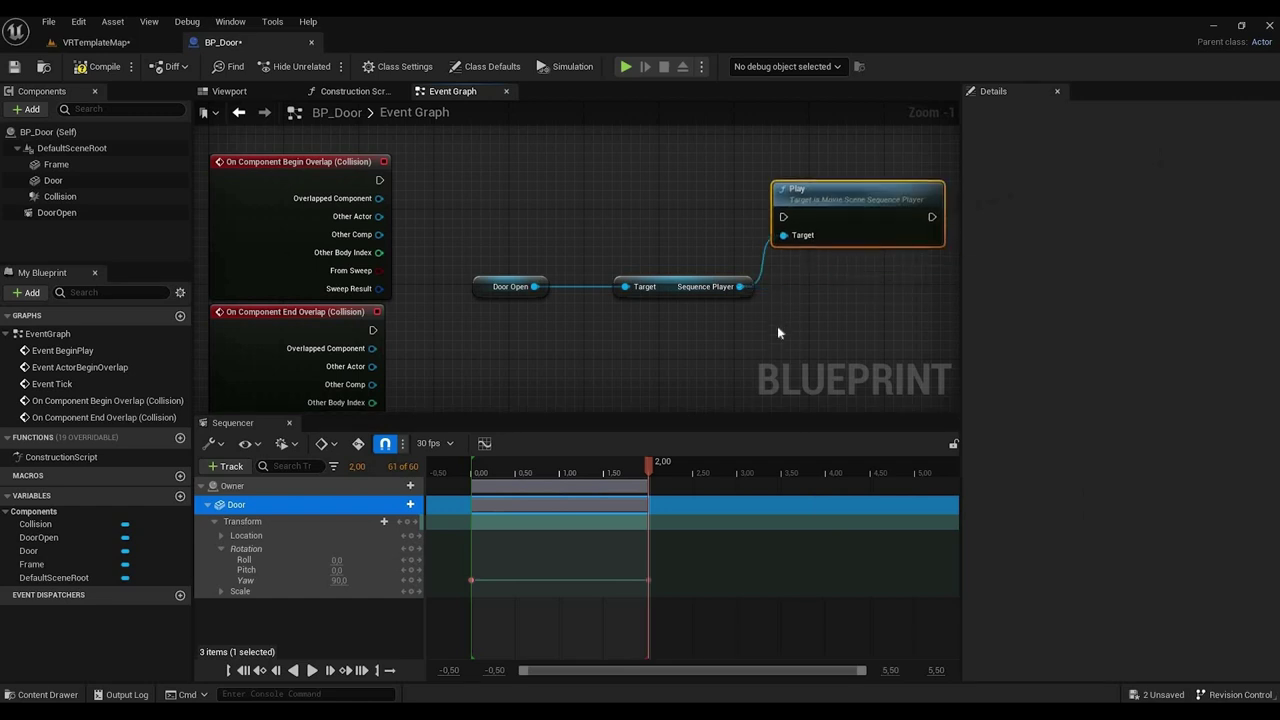
{"action": "left_click_drag", "start_coordinate": [740, 287], "coordinate": [858, 348]}
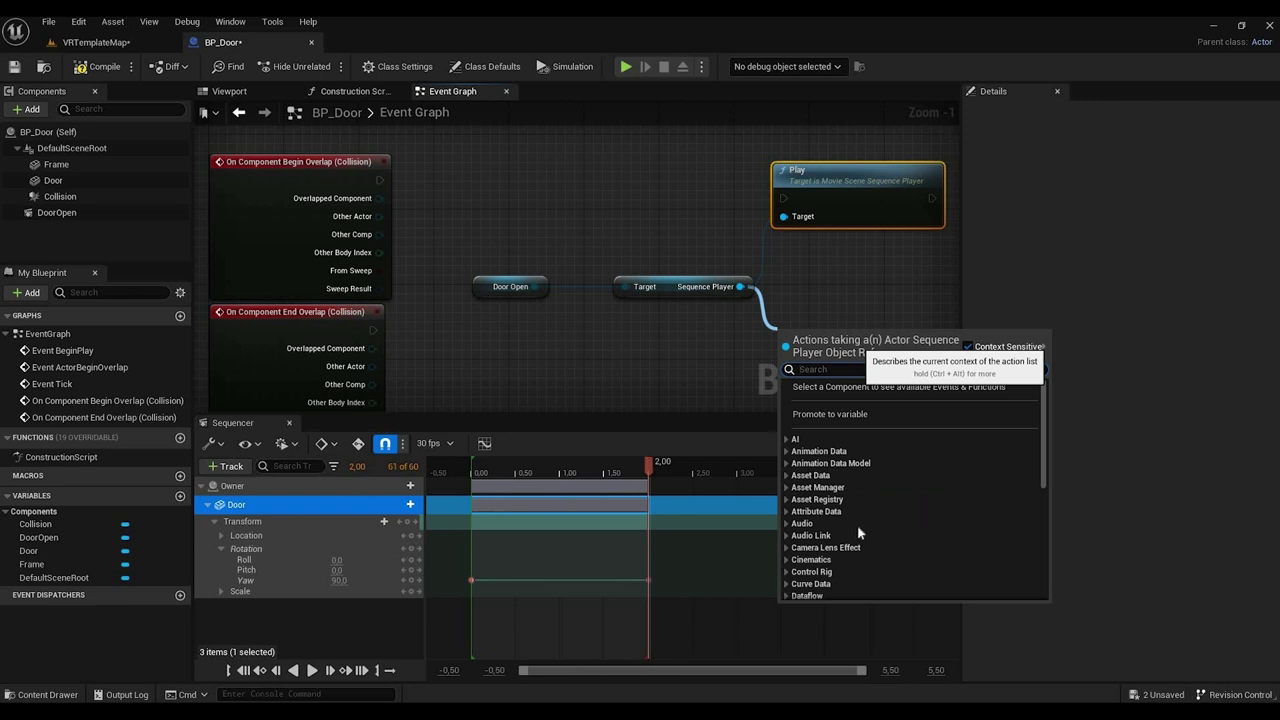
{"action": "type", "text": "play"}
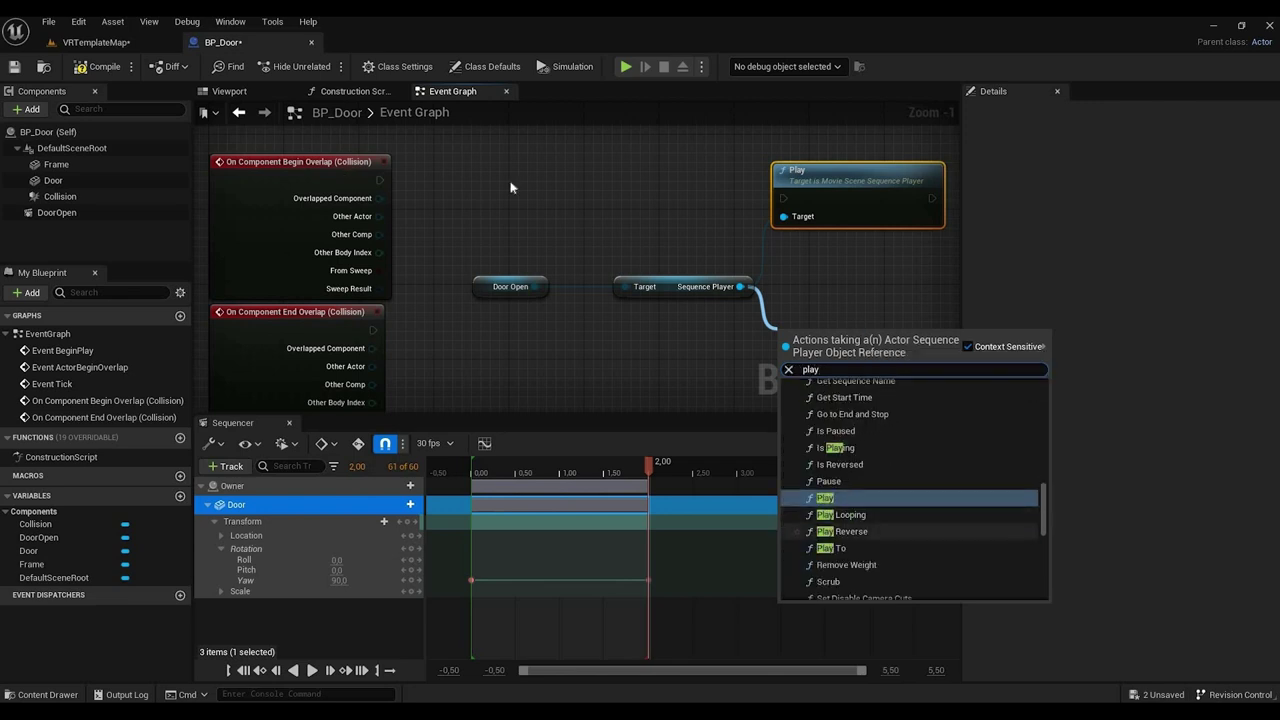
{"action": "left_click", "coordinate": [841, 531]}
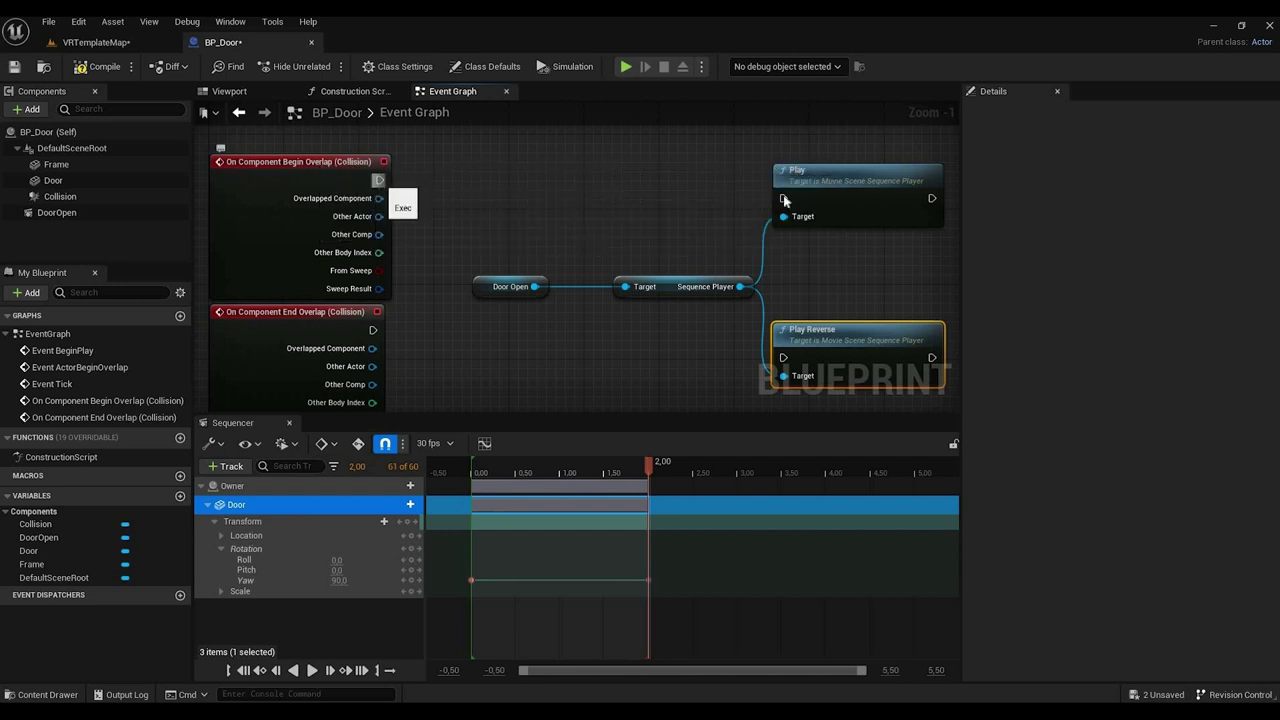
{"action": "left_click_drag", "start_coordinate": [378, 180], "coordinate": [783, 198]}
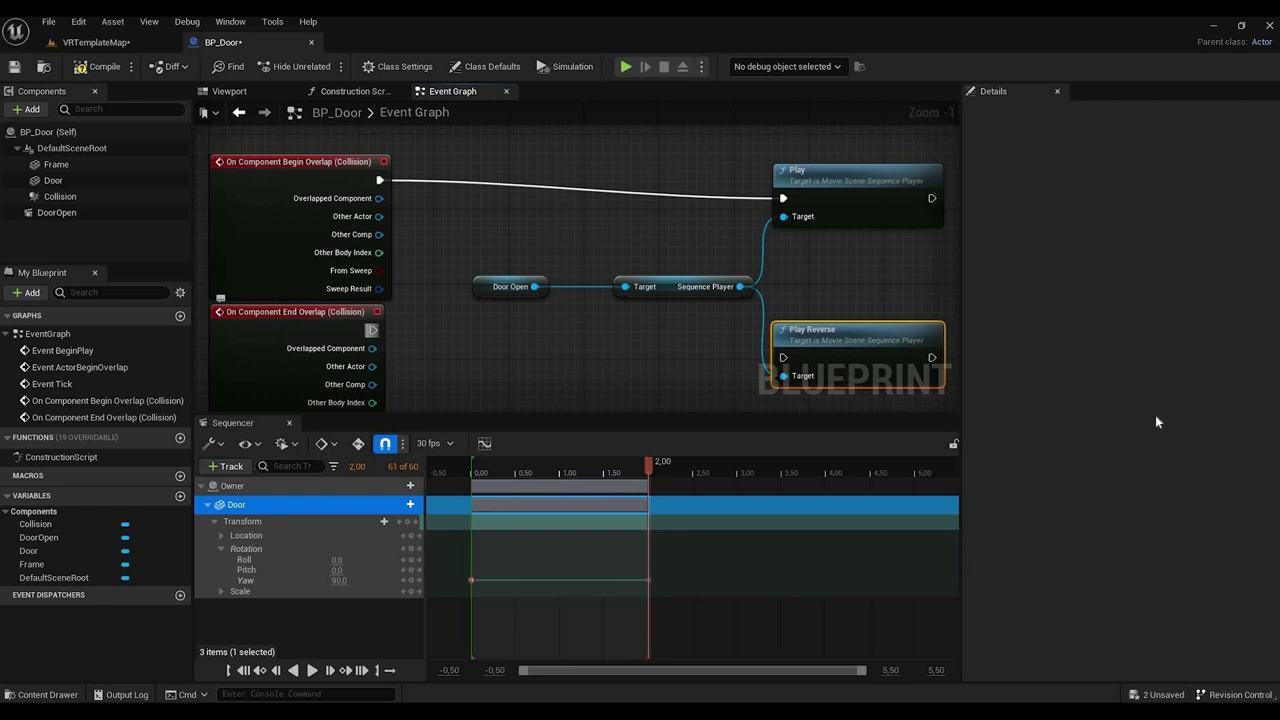
{"action": "left_click_drag", "start_coordinate": [372, 330], "coordinate": [783, 358]}
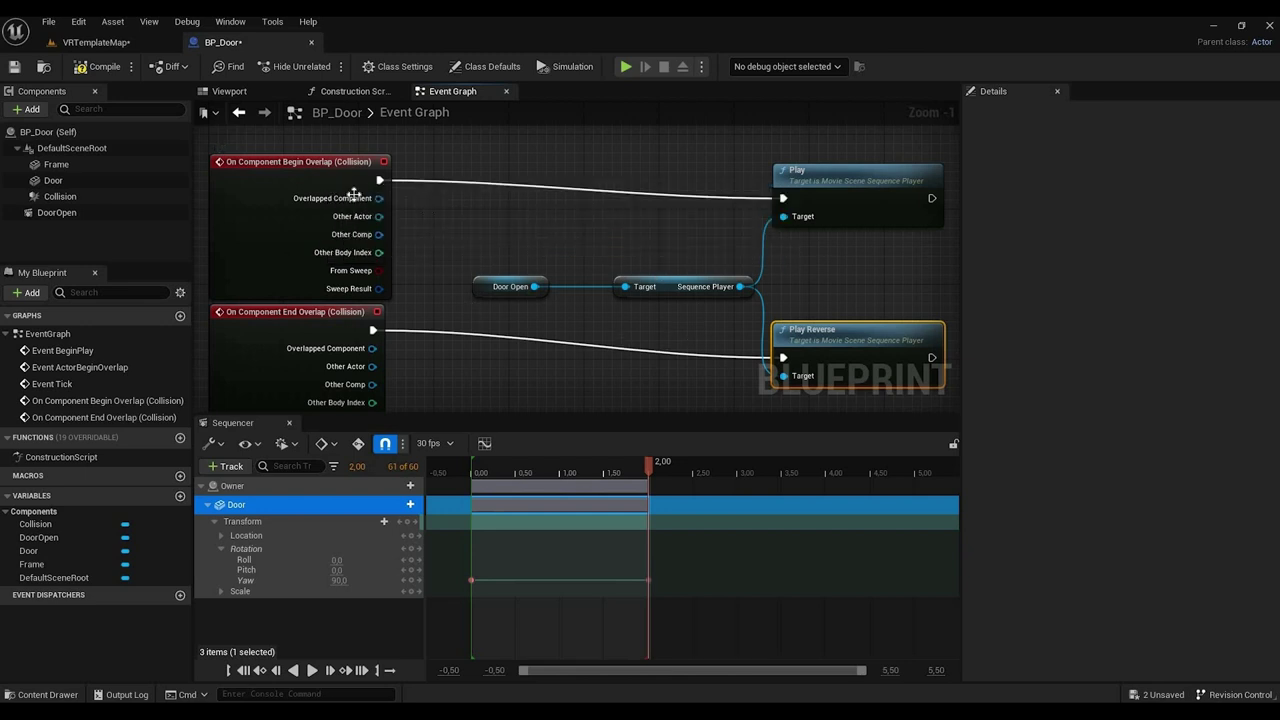
Step: Set Save on Compile to Always and compile the BP_Door Blueprint
{"action": "left_click", "coordinate": [130, 66]}
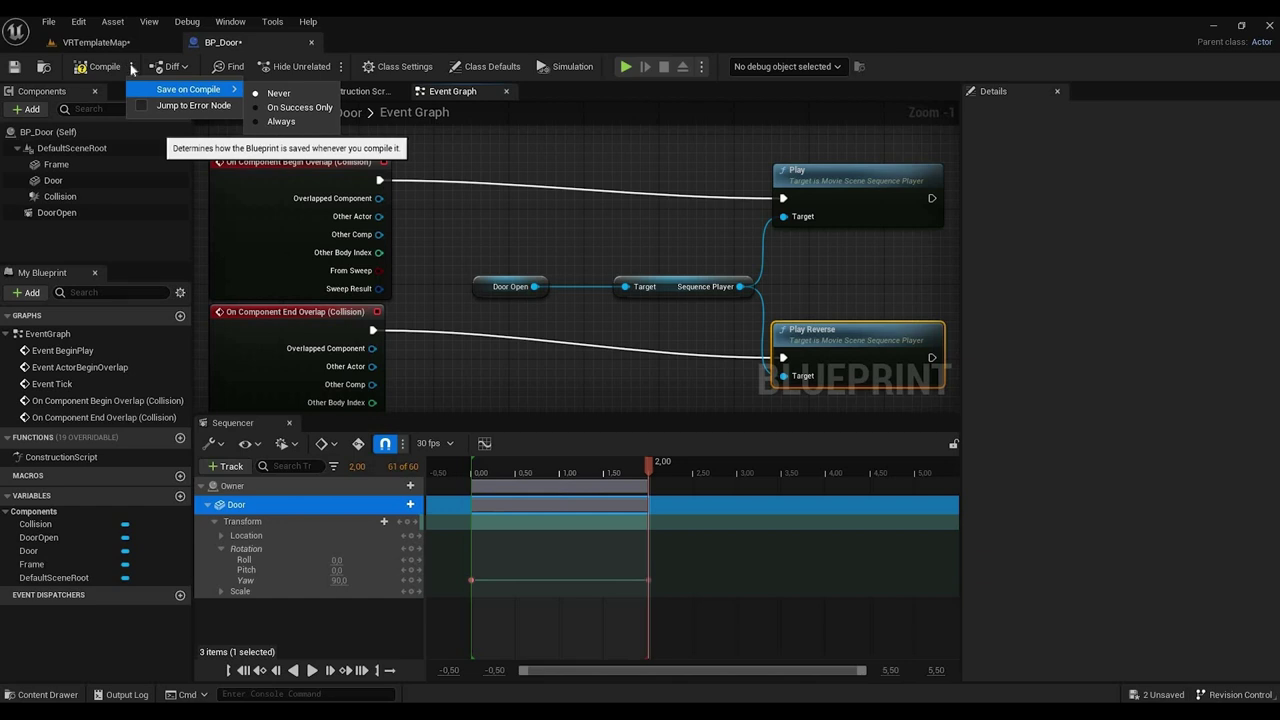
{"action": "left_click", "coordinate": [293, 120]}
{"action": "left_click", "coordinate": [131, 66]}
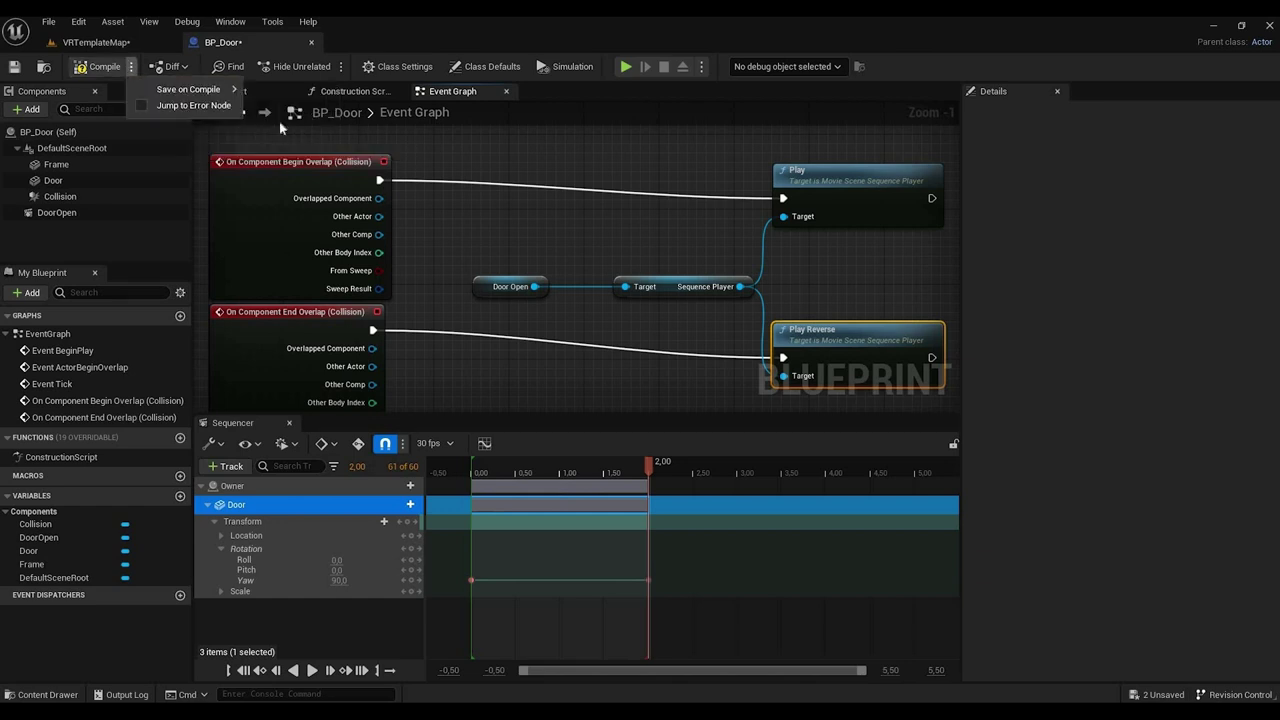
{"action": "left_click", "coordinate": [519, 194]}
{"action": "left_click", "coordinate": [127, 58]}
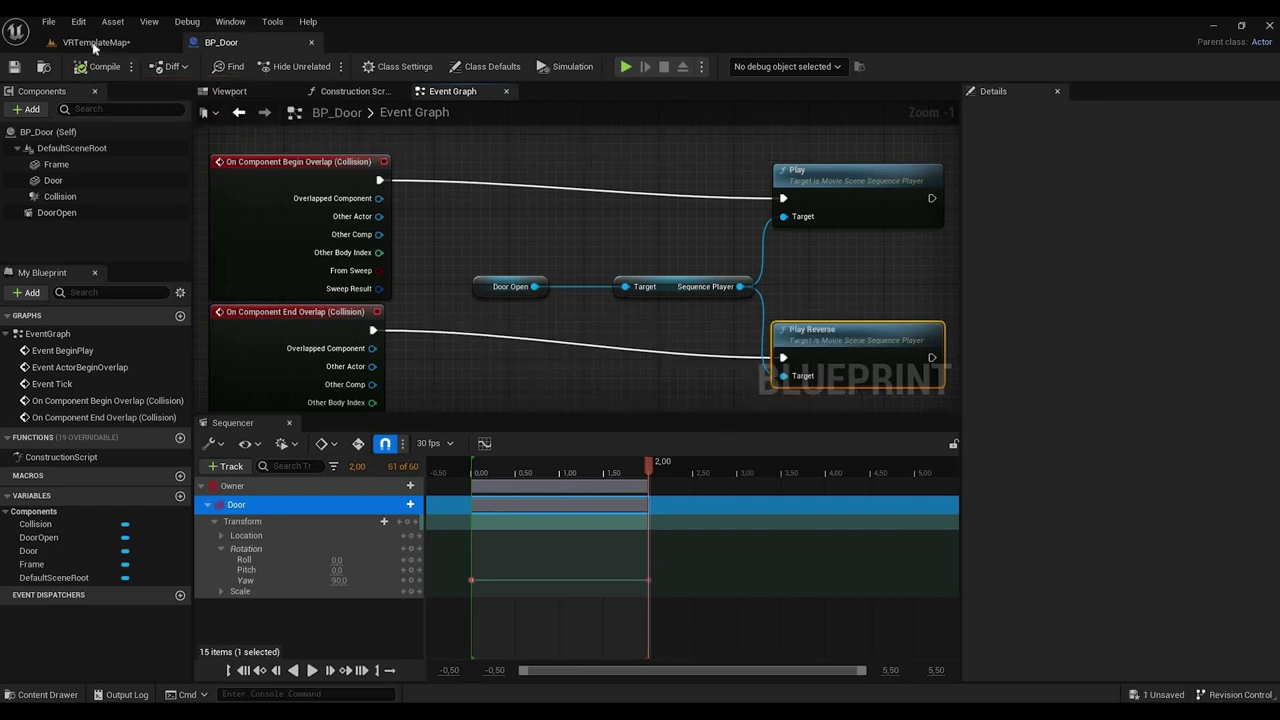
Step: Place BP_Door in the VRTemplateMap level at about X 140, Y 265, Z 0
{"action": "left_click", "coordinate": [96, 42]}
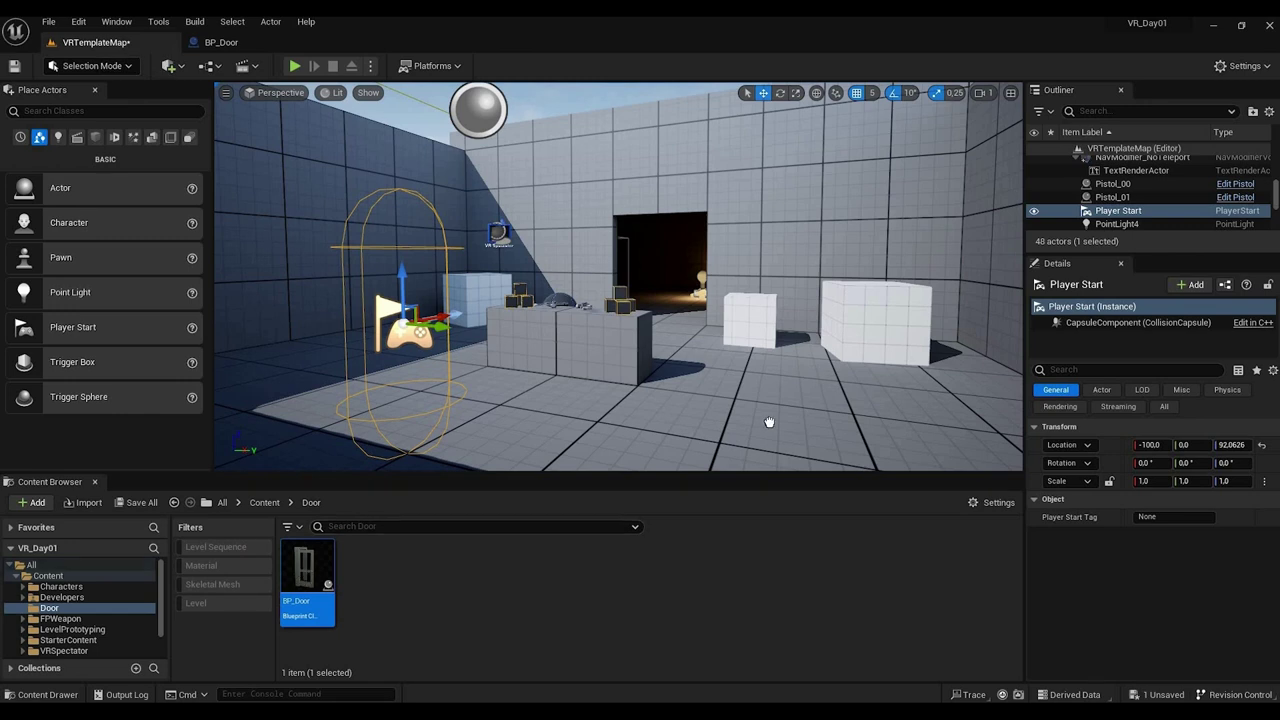
{"action": "left_click_drag", "start_coordinate": [307, 575], "coordinate": [800, 385]}
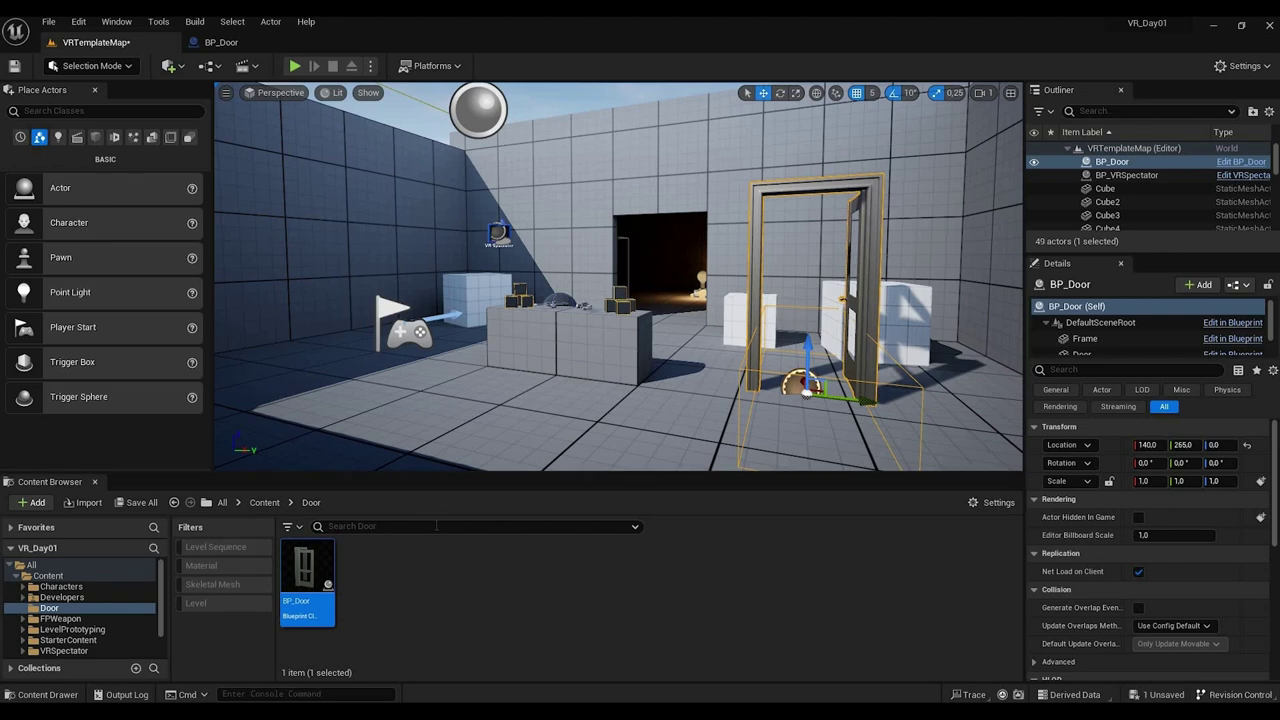
Step: Find the VRPawn Blueprint in the Content folder, open it and show its components in the 3D viewport
{"action": "left_click", "coordinate": [52, 576]}
{"action": "left_click", "coordinate": [436, 526]}
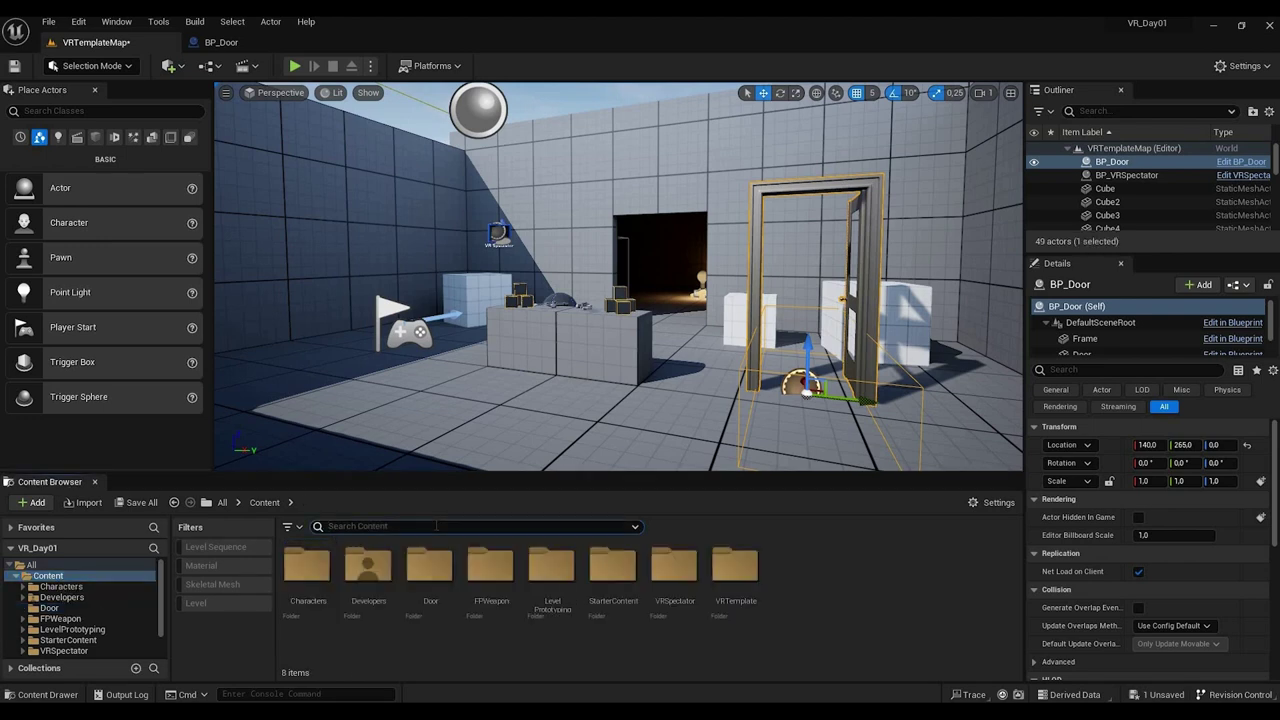
{"action": "type", "text": "vrpaw"}
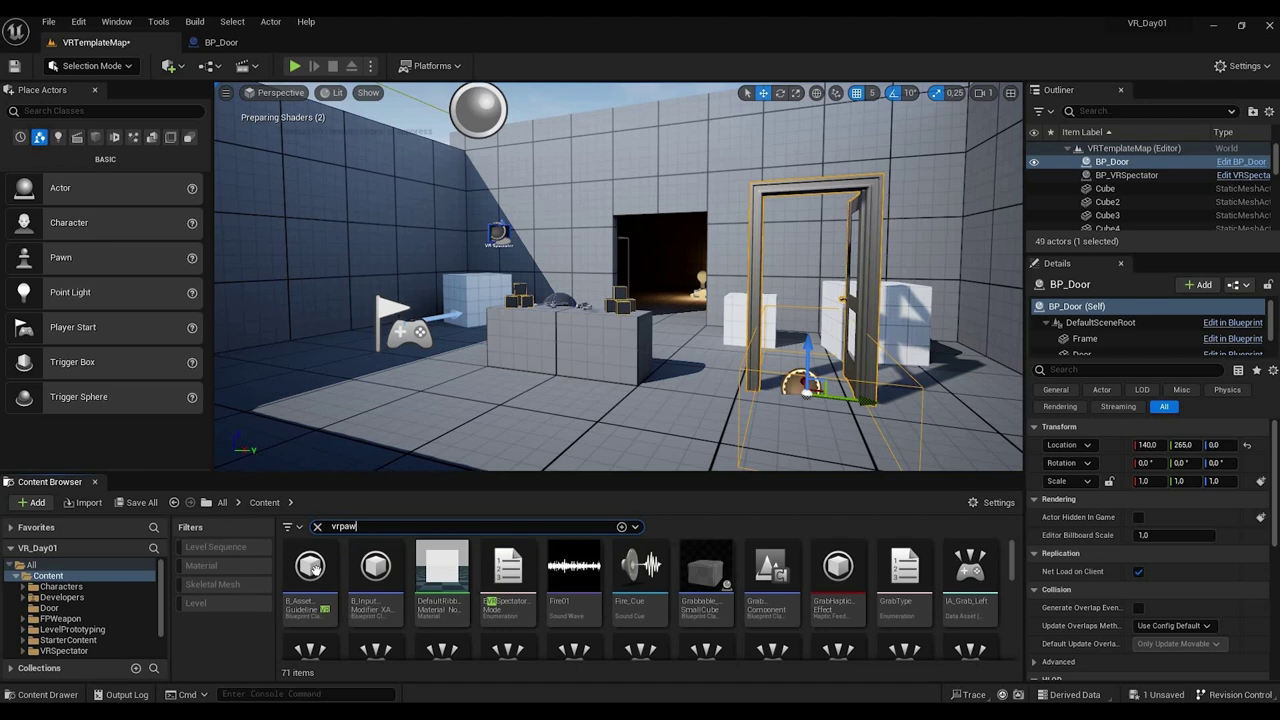
{"action": "left_click", "coordinate": [312, 570]}
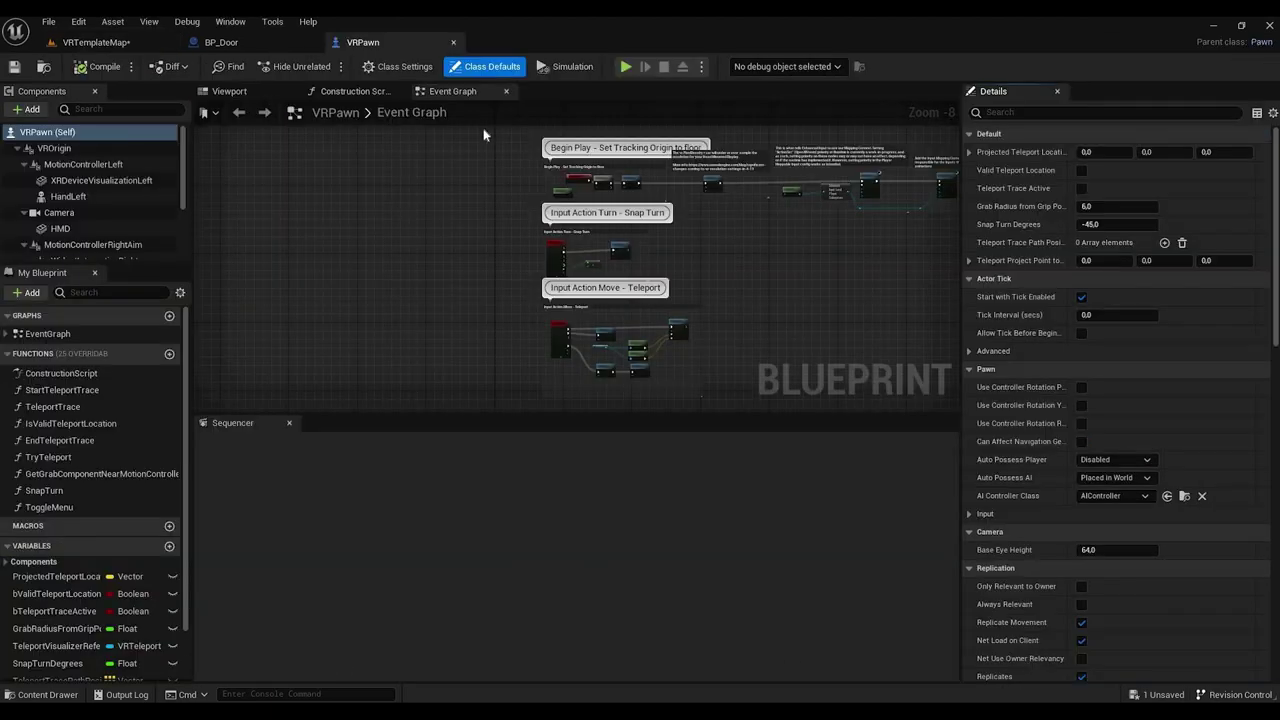
{"action": "left_click", "coordinate": [231, 91]}
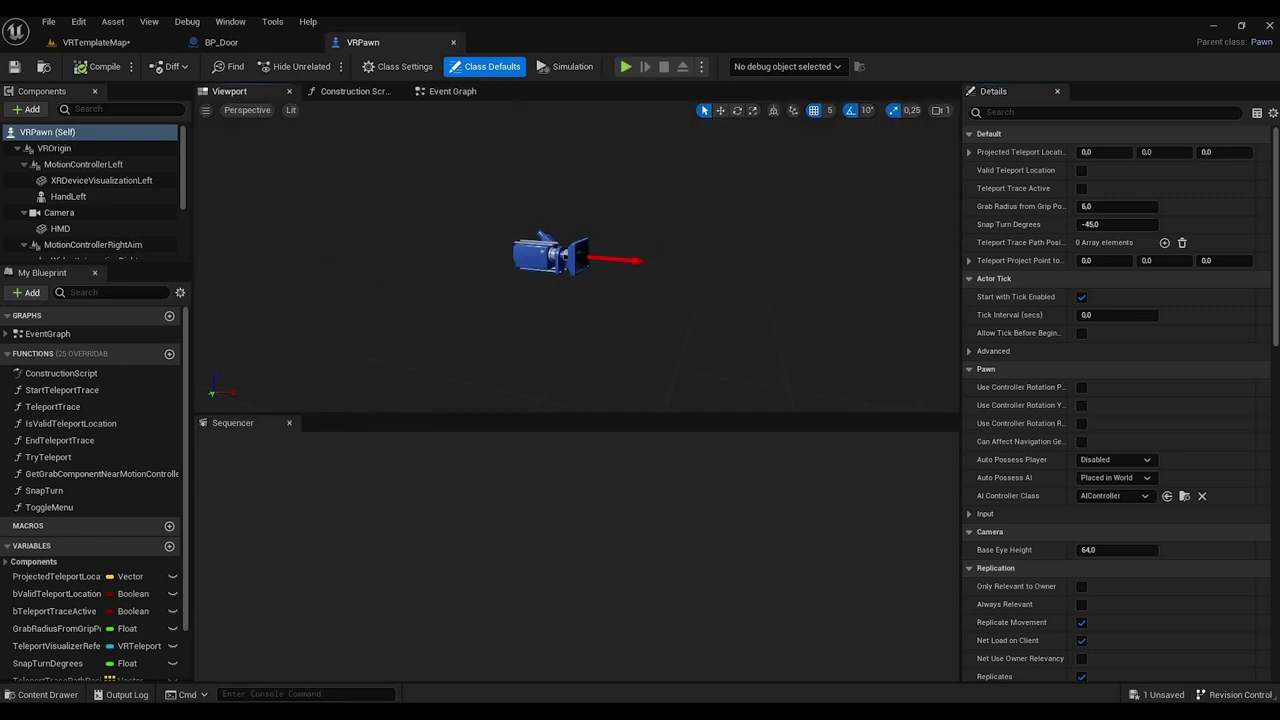
{"action": "right_click_drag", "start_coordinate": [664, 256], "coordinate": [886, 272]}
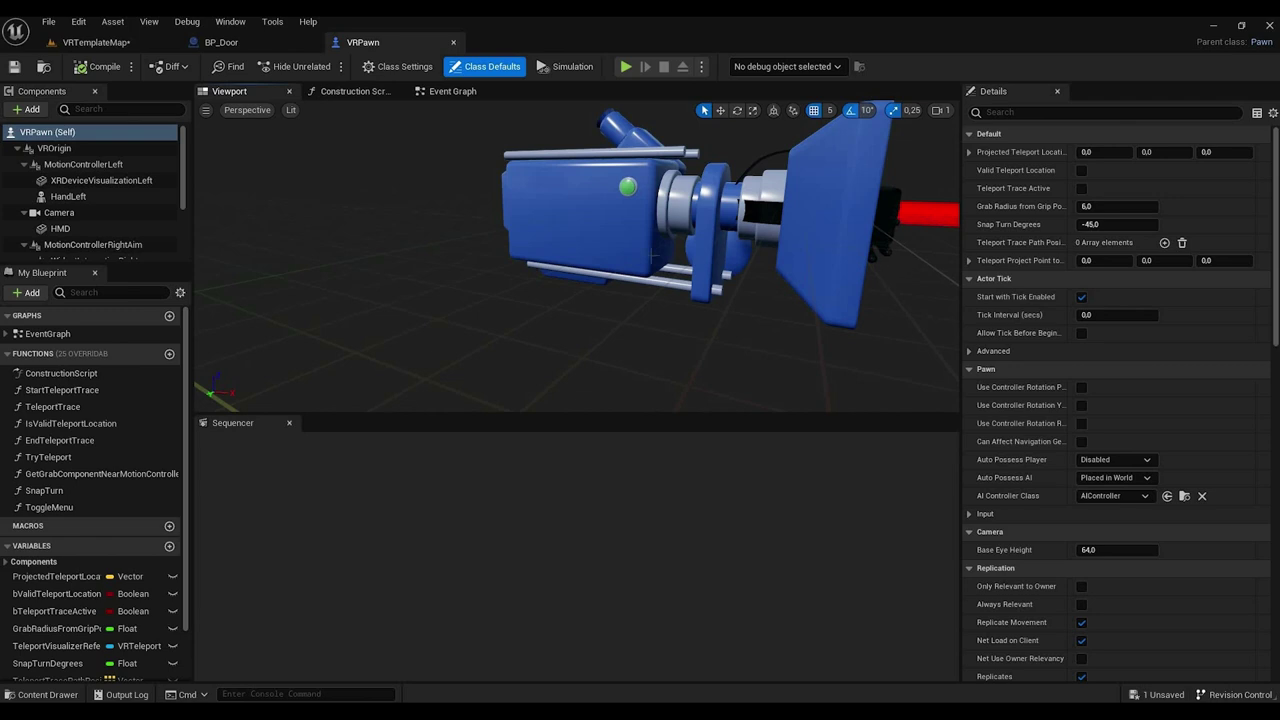
{"action": "key", "text": "f"}
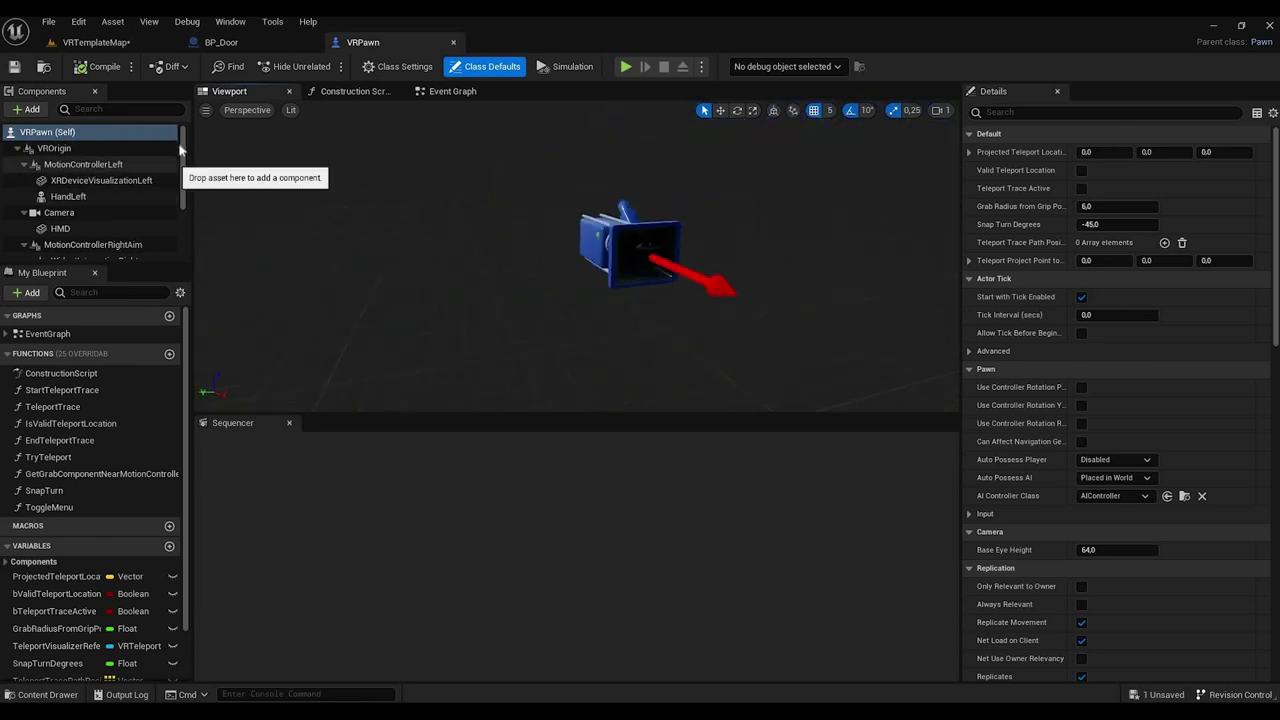
Step: Add a Capsule Collision component under MotionControllerRight in VRPawn
{"action": "mouse_move", "coordinate": [184, 137]}
{"action": "left_mouse_down"}
{"action": "mouse_move", "coordinate": [184, 160]}
{"action": "mouse_move", "coordinate": [184, 134]}
{"action": "left_mouse_up"}
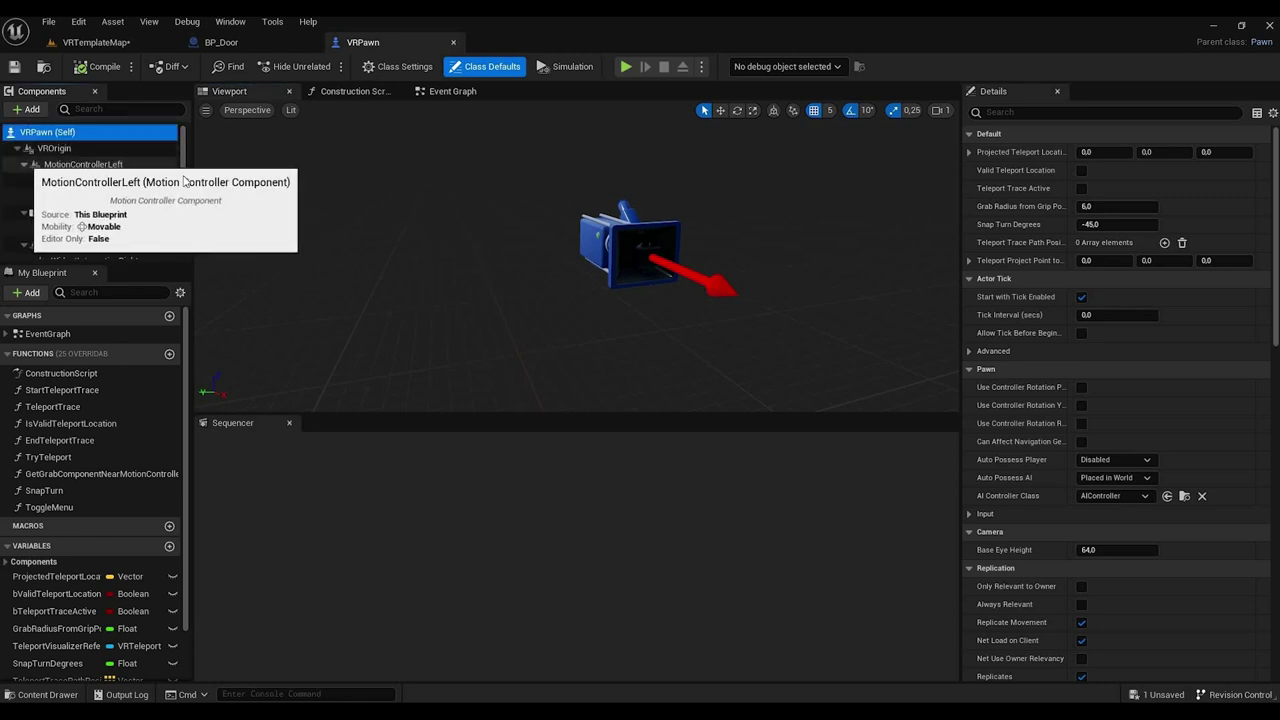
{"action": "left_click_drag", "start_coordinate": [184, 181], "coordinate": [186, 217]}
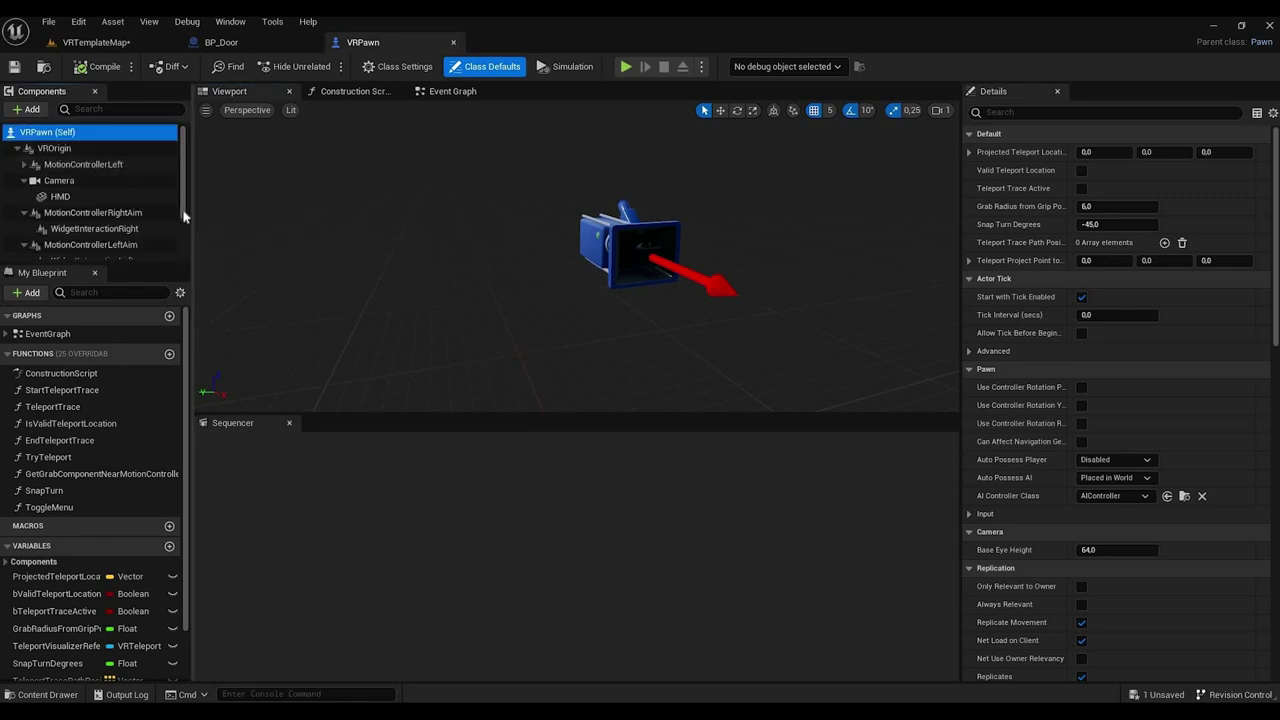
{"action": "left_click", "coordinate": [103, 220]}
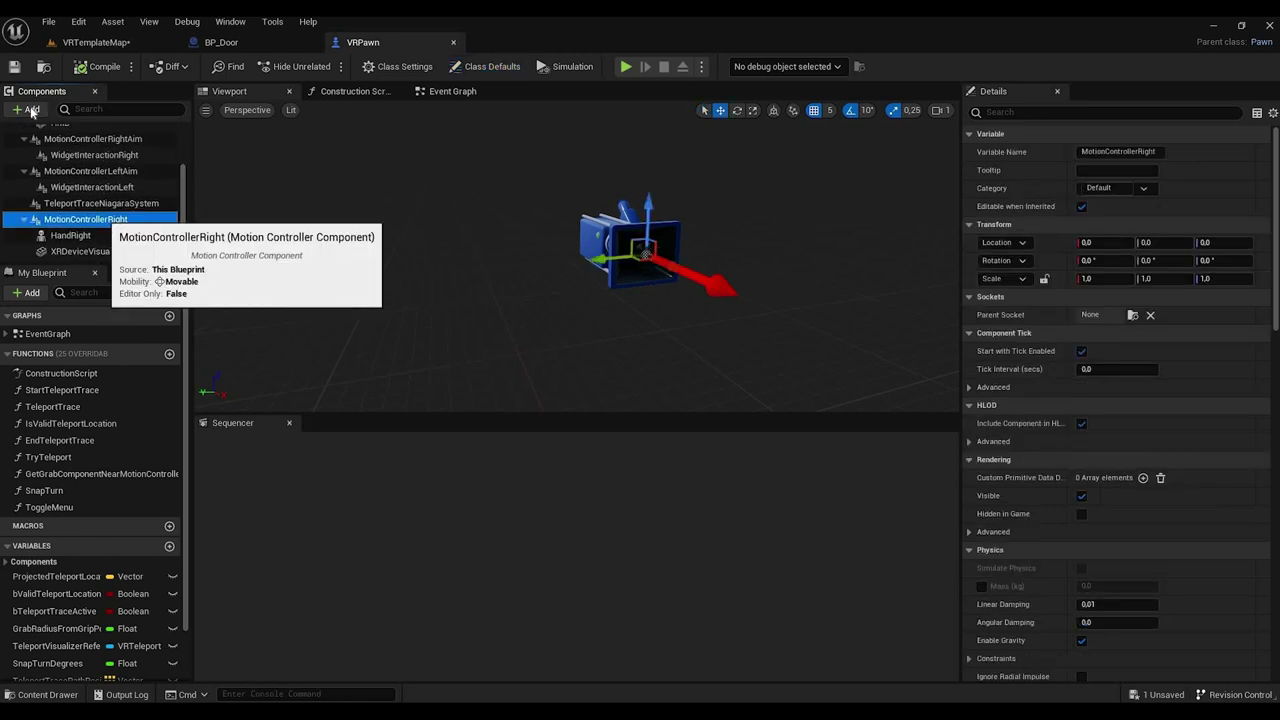
{"action": "left_click", "coordinate": [28, 110]}
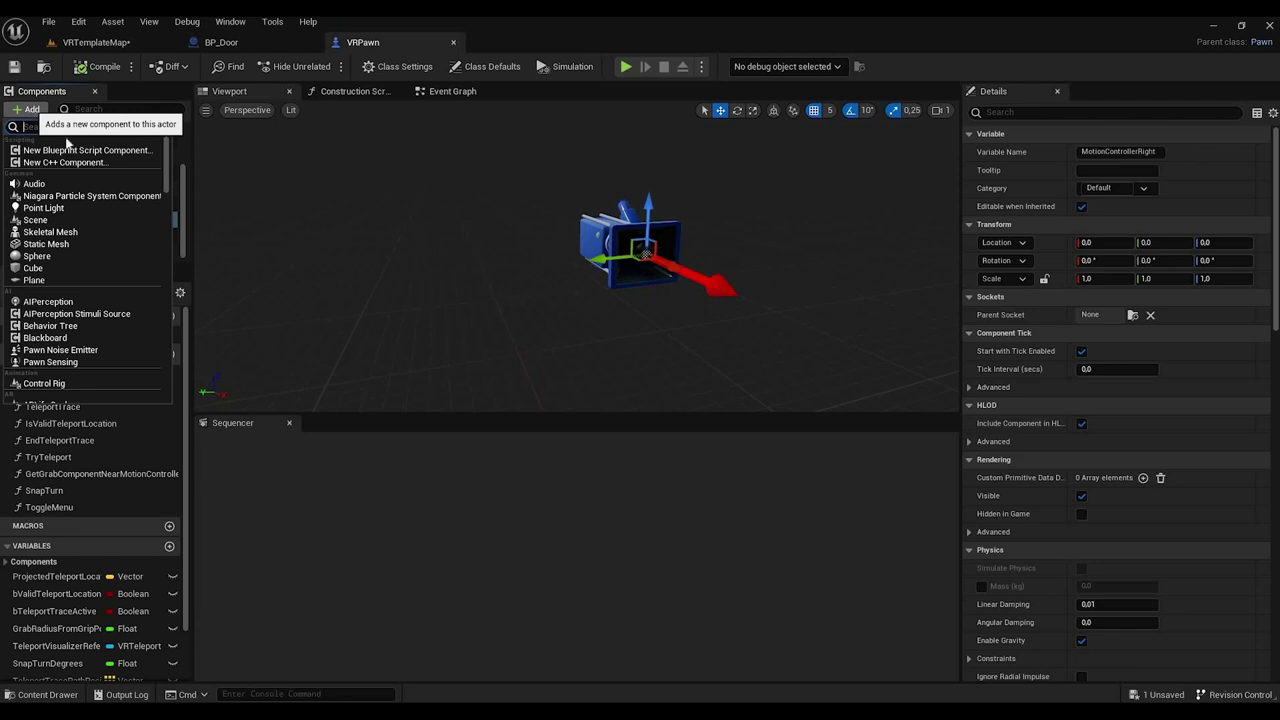
{"action": "type", "text": "coll"}
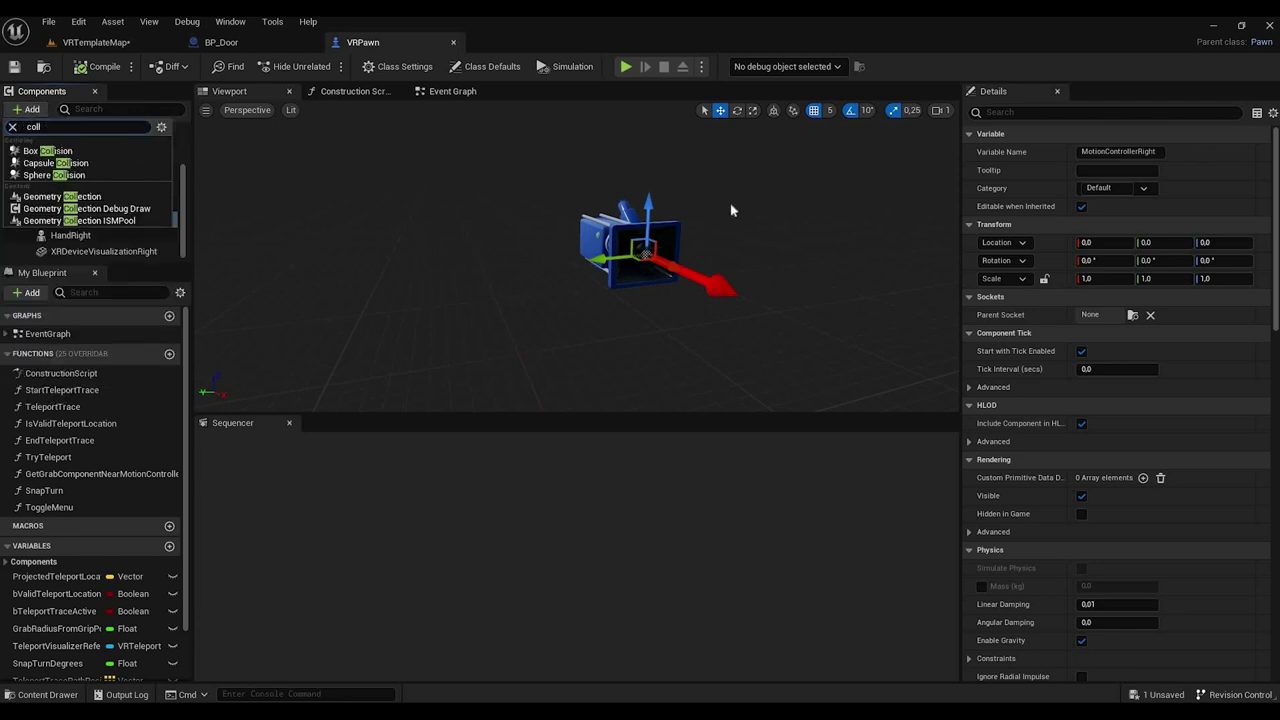
{"action": "key", "text": "Down"}
{"action": "key", "text": "Down"}
{"action": "key", "text": "Return"}
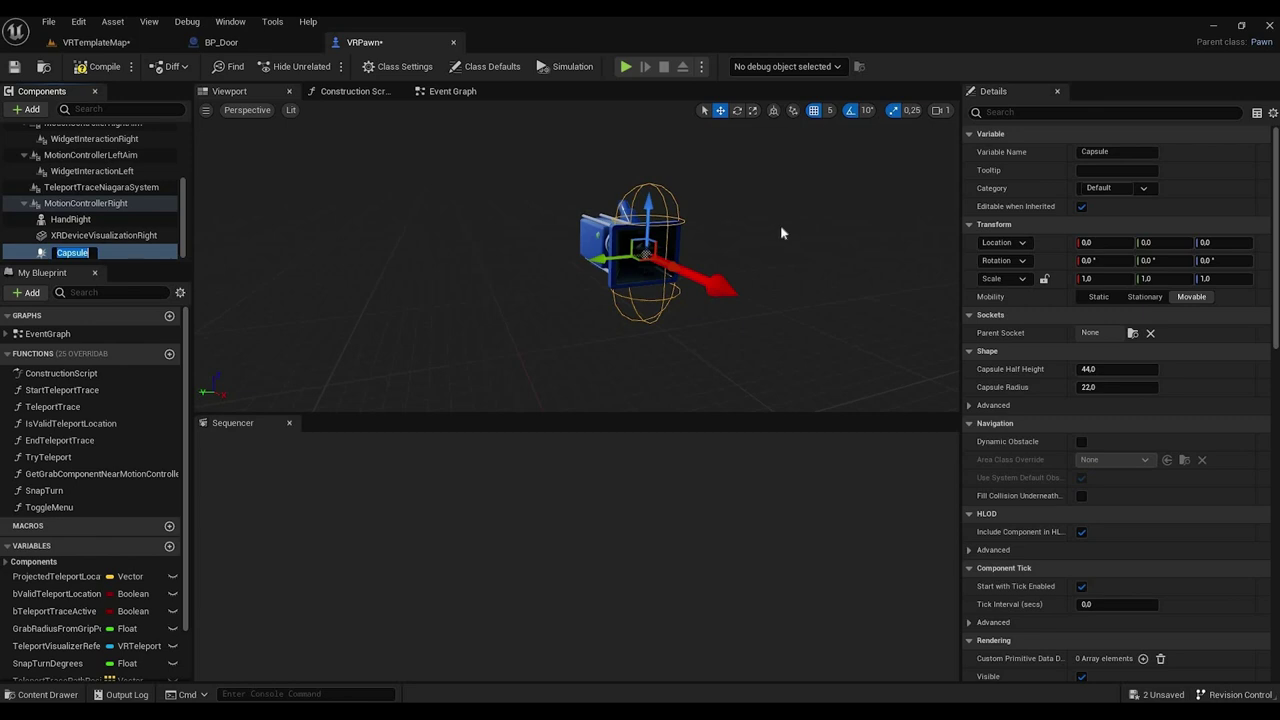
Step: Accept the name Capsule for the new collision component and compile the VRPawn Blueprint
{"action": "scroll", "coordinate": [777, 252], "scroll_direction": "up", "scroll_amount": 4}
{"action": "scroll", "coordinate": [777, 256], "scroll_direction": "down", "scroll_amount": 3}
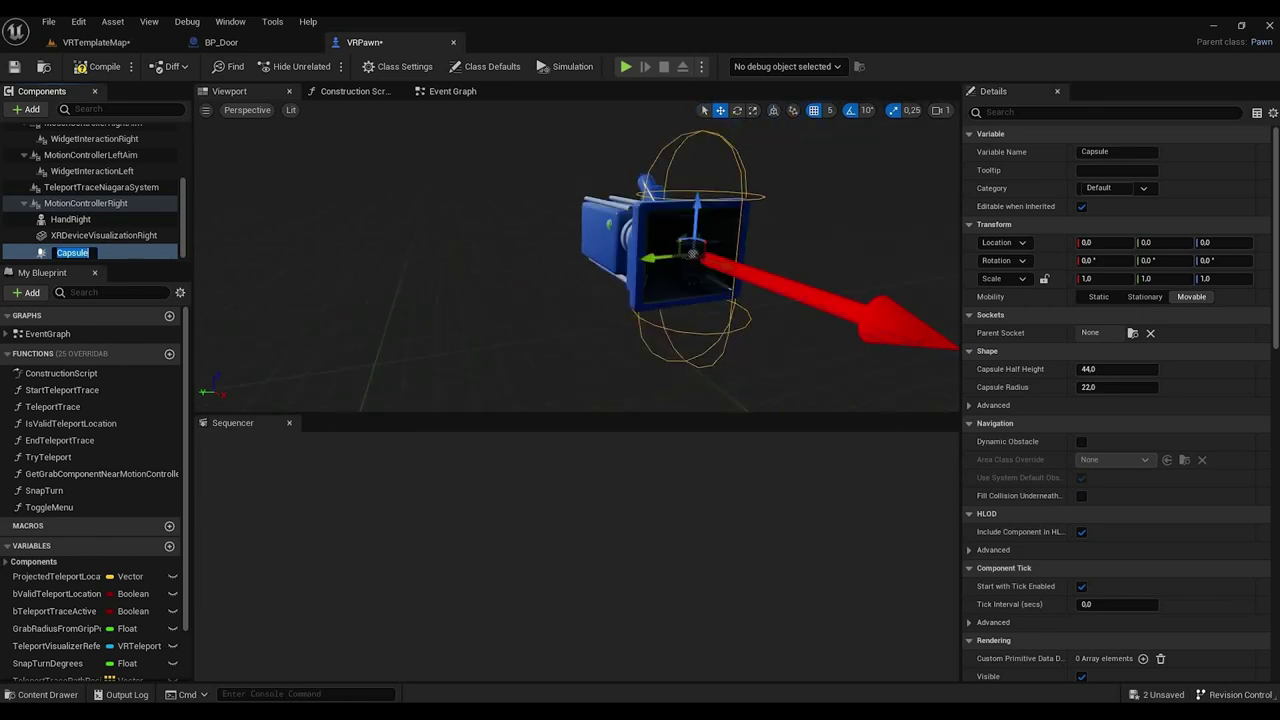
{"action": "key", "text": "Return"}
{"action": "left_click_drag", "start_coordinate": [672, 208], "coordinate": [330, 154], "text": "alt"}
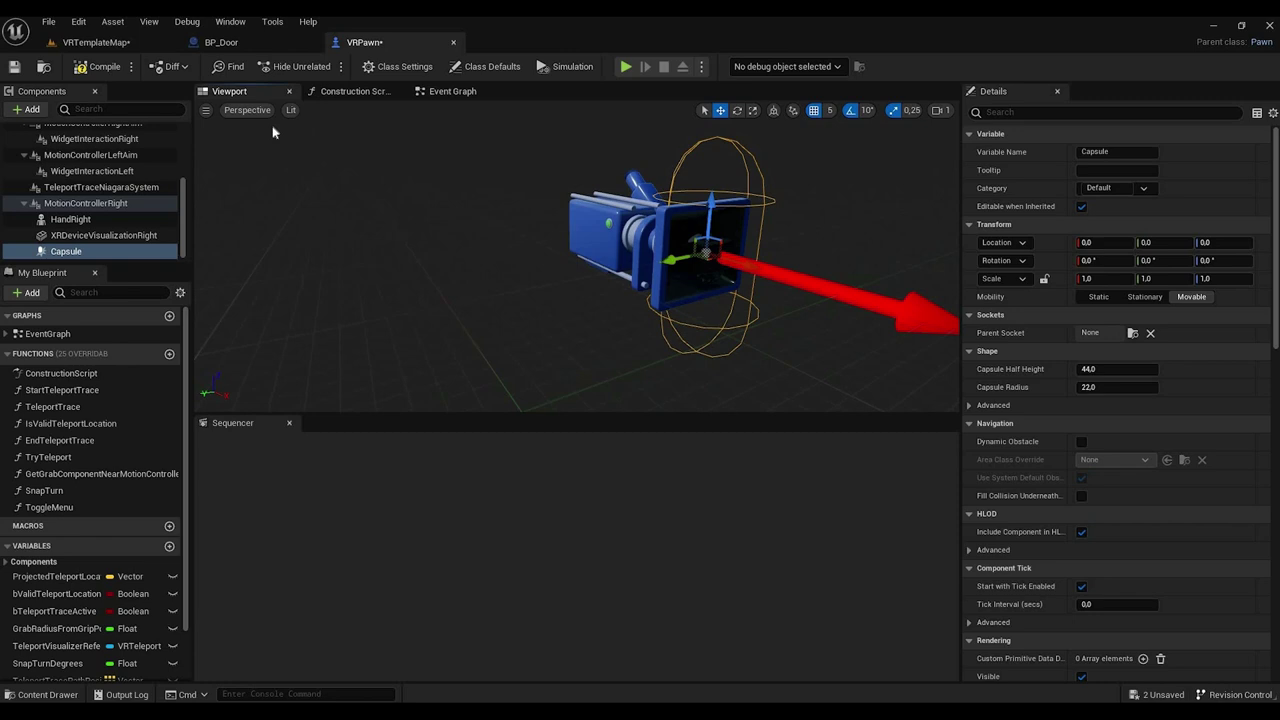
{"action": "left_click", "coordinate": [100, 68]}
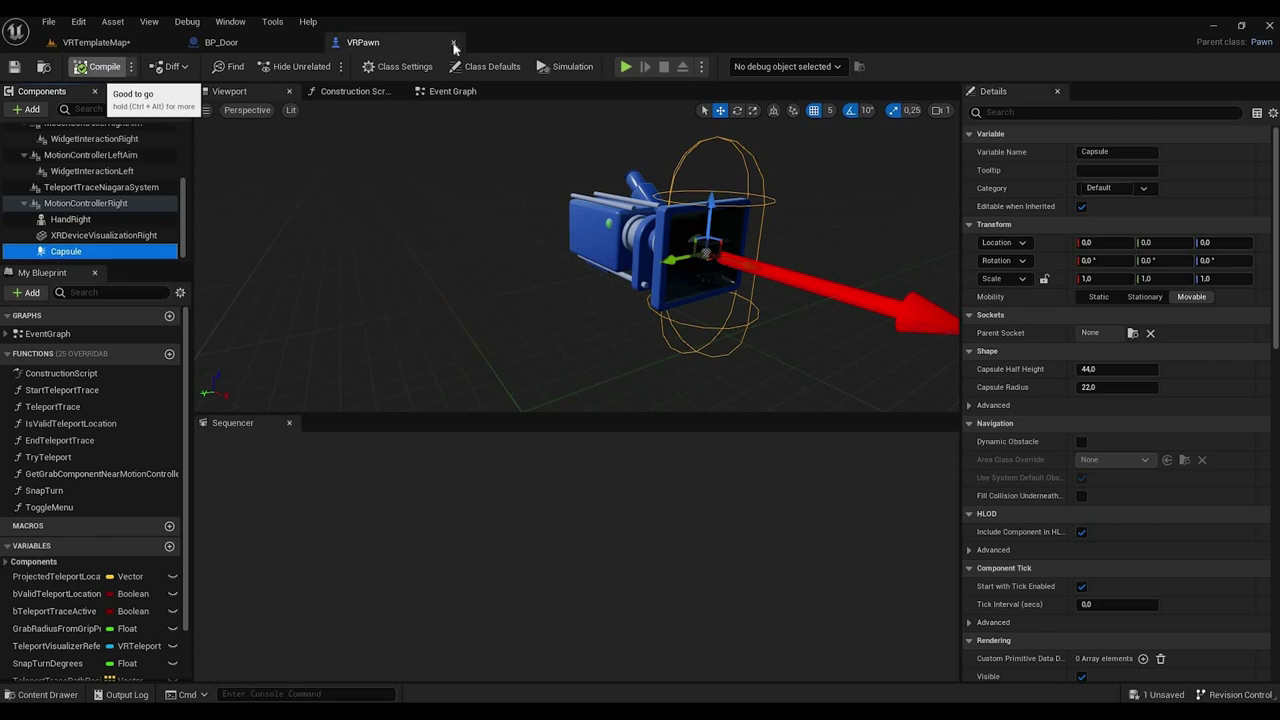
Step: Return to the VRTemplateMap level, clear the asset search and open BP_Door from the Door folder
{"action": "key", "text": "ctrl+w"}
{"action": "left_click", "coordinate": [100, 42]}
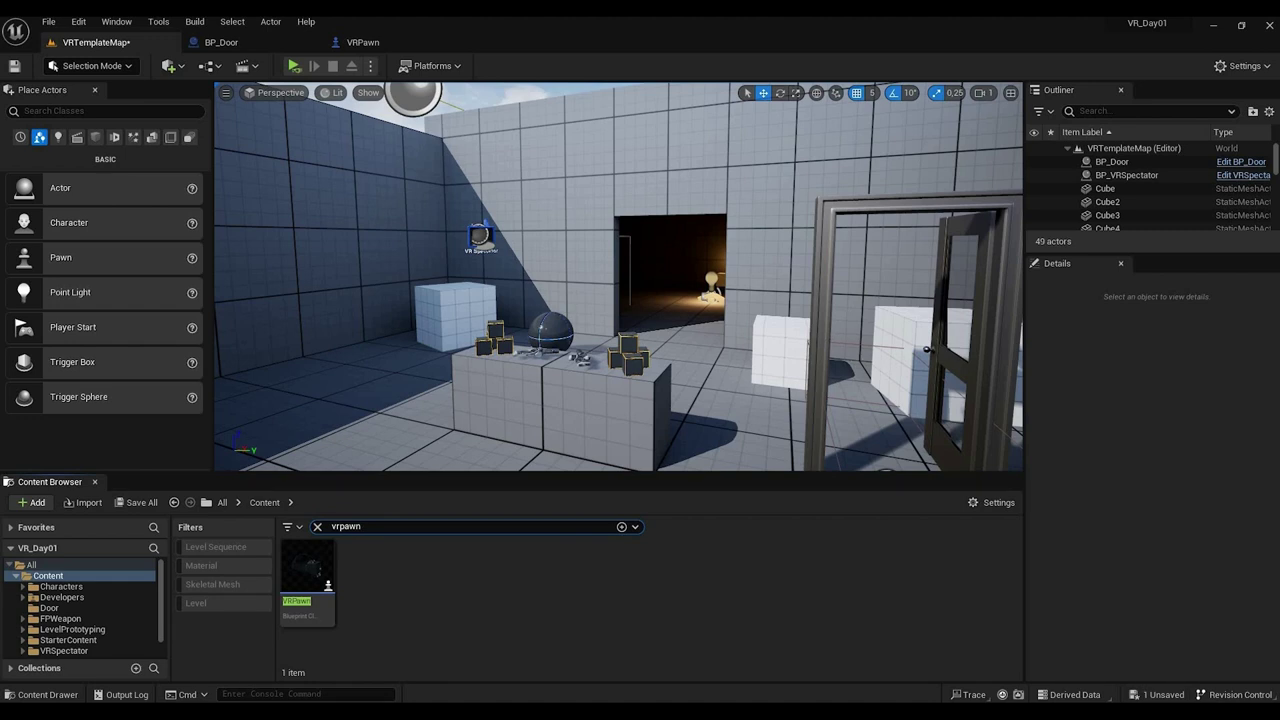
{"action": "mouse_move", "coordinate": [860, 385]}
{"action": "right_mouse_down"}
{"action": "mouse_move", "coordinate": [900, 385]}
{"action": "mouse_move", "coordinate": [860, 385]}
{"action": "right_mouse_up"}
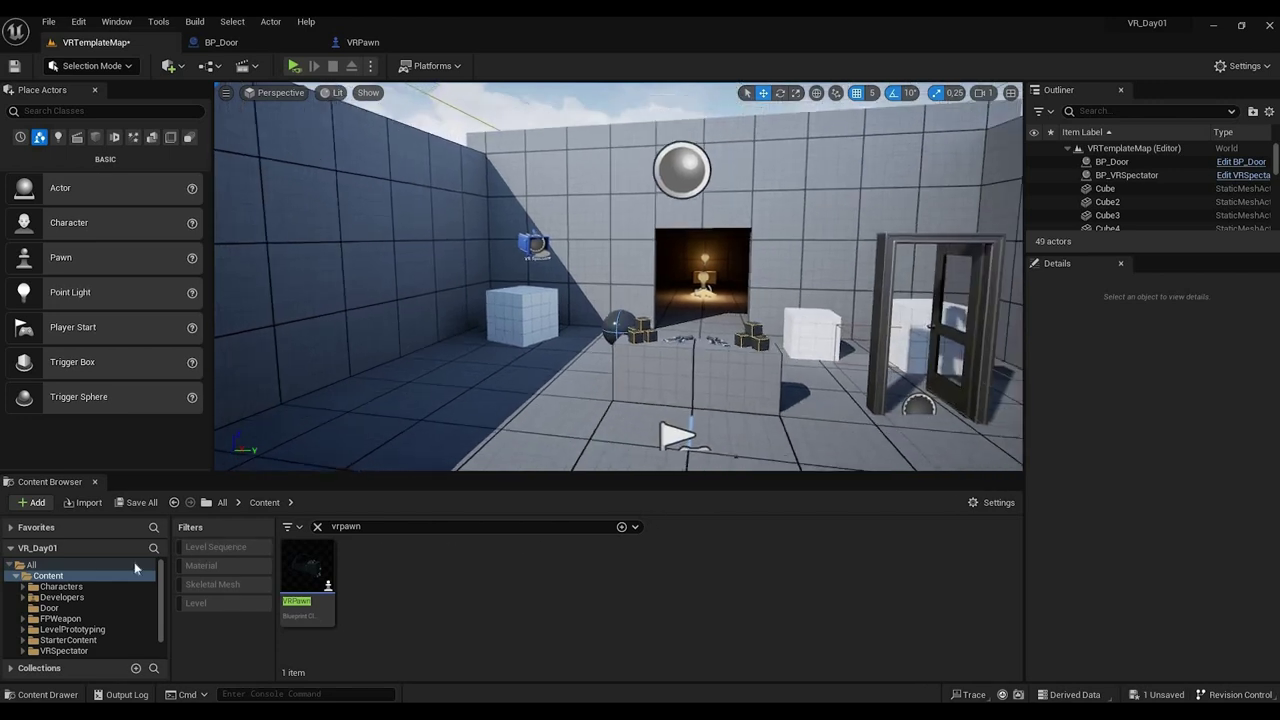
{"action": "key", "text": "Up"}
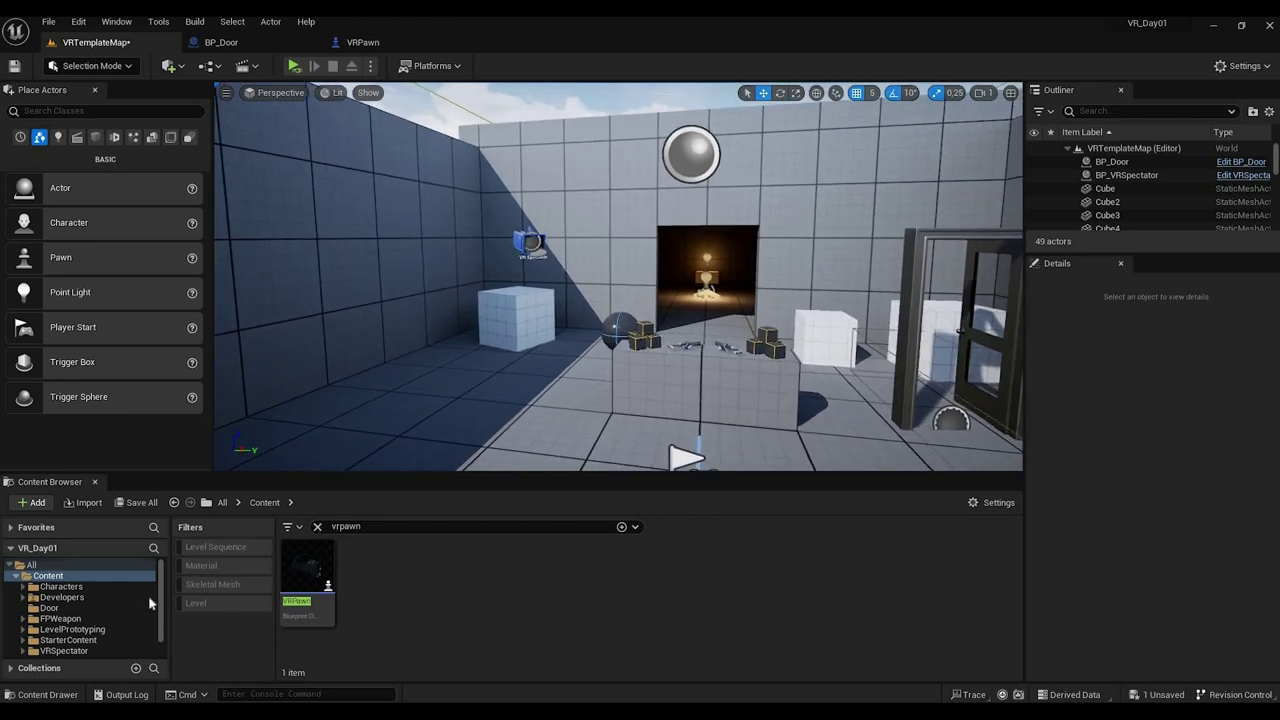
{"action": "left_click", "coordinate": [318, 527]}
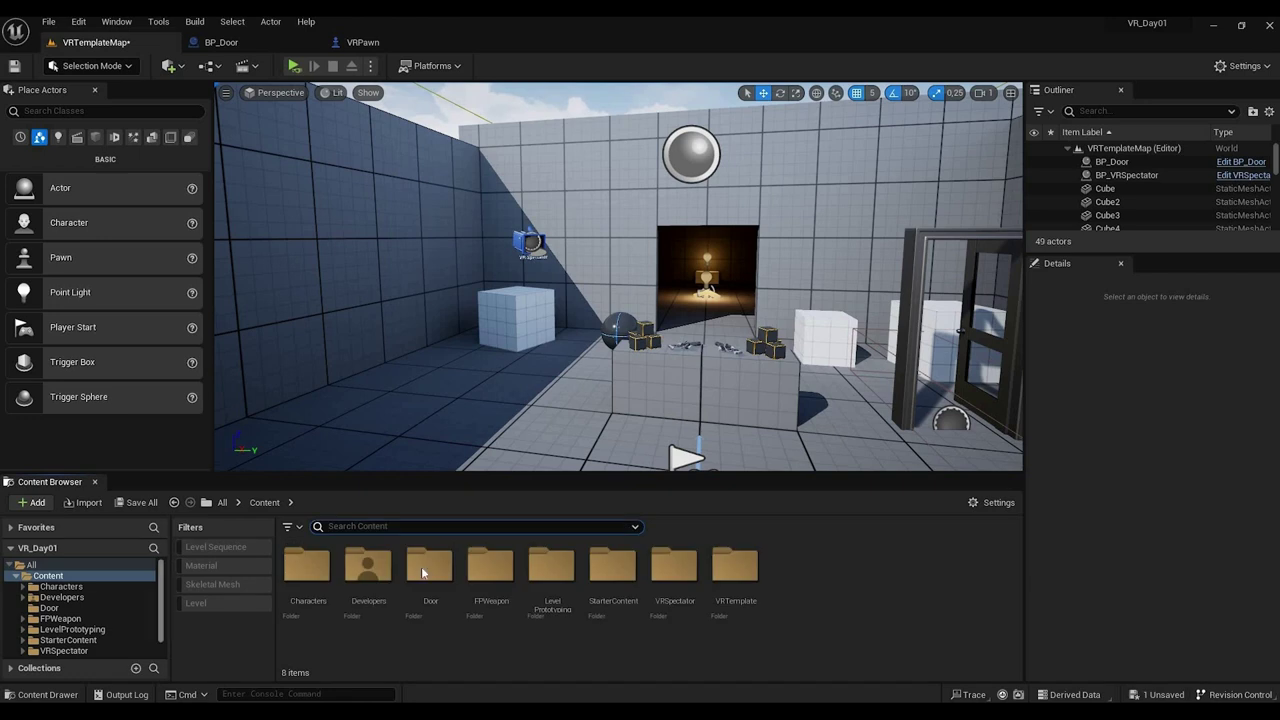
{"action": "double_click", "coordinate": [430, 568]}
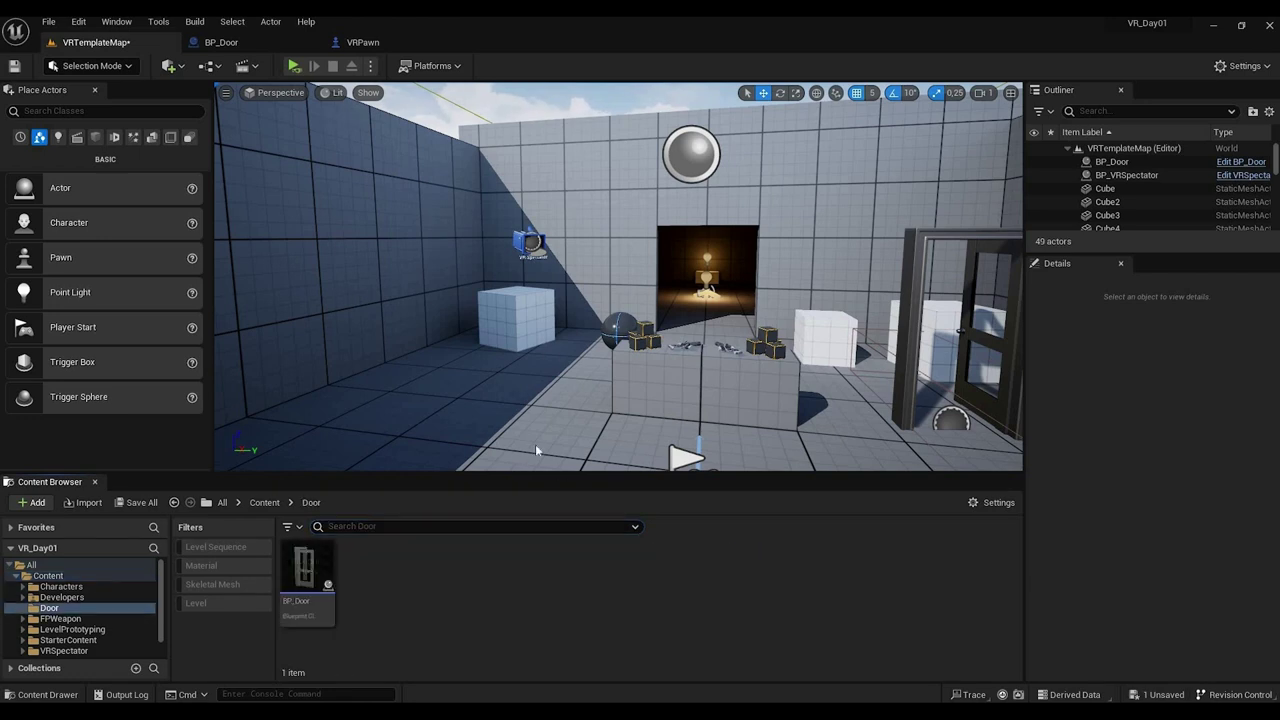
{"action": "double_click", "coordinate": [306, 570]}
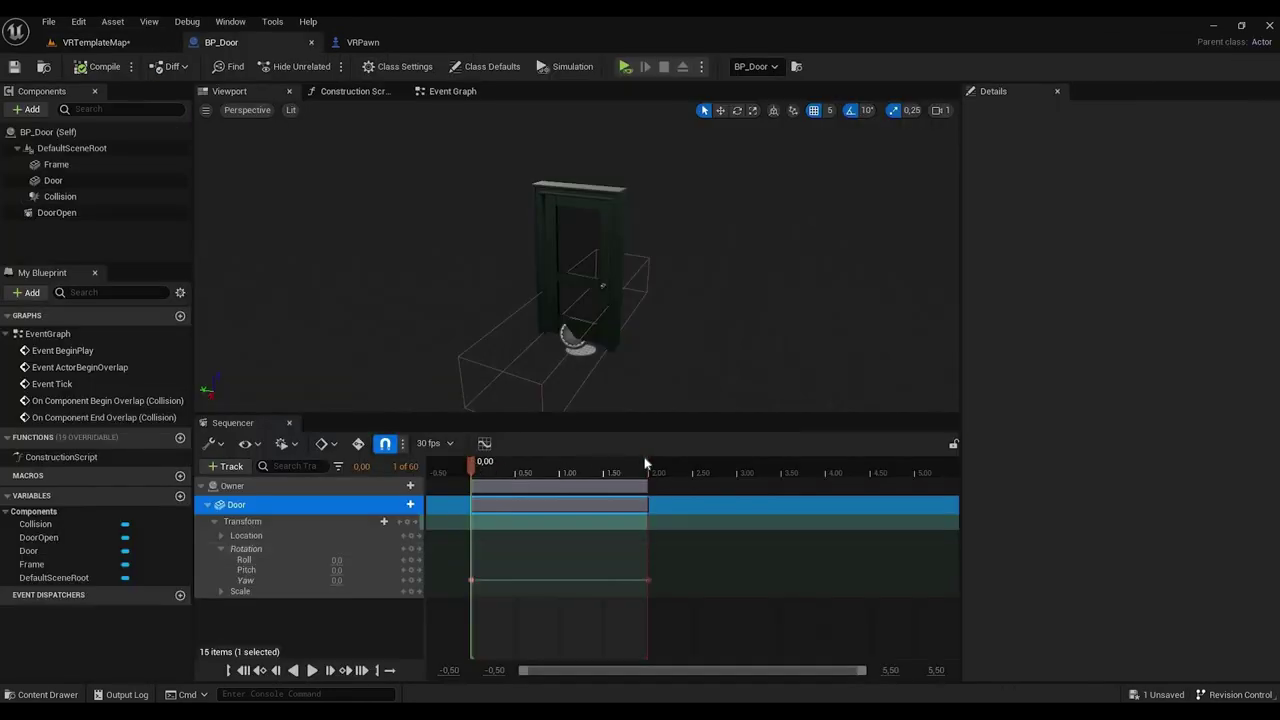
Step: Play the door-opening sequence, reset its playhead to frame 0 and compile BP_Door with the door closed
{"action": "key", "text": "space"}
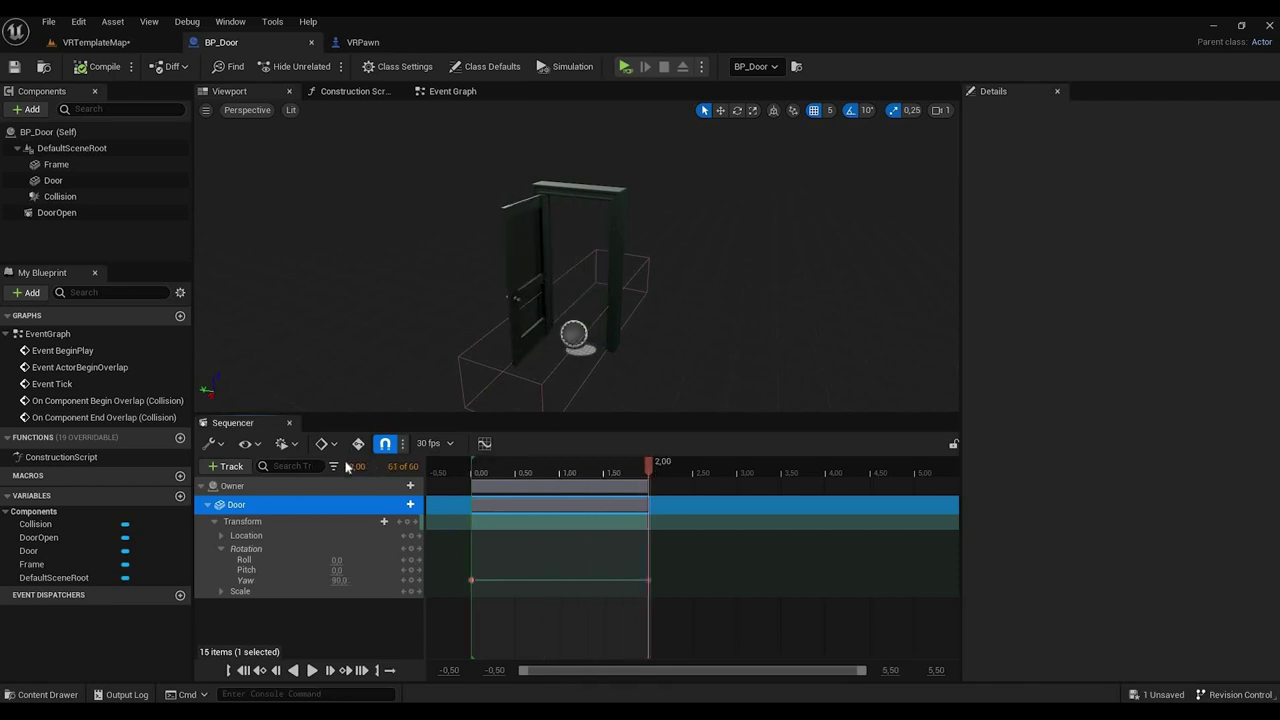
{"action": "left_click_drag", "start_coordinate": [372, 466], "coordinate": [339, 466]}
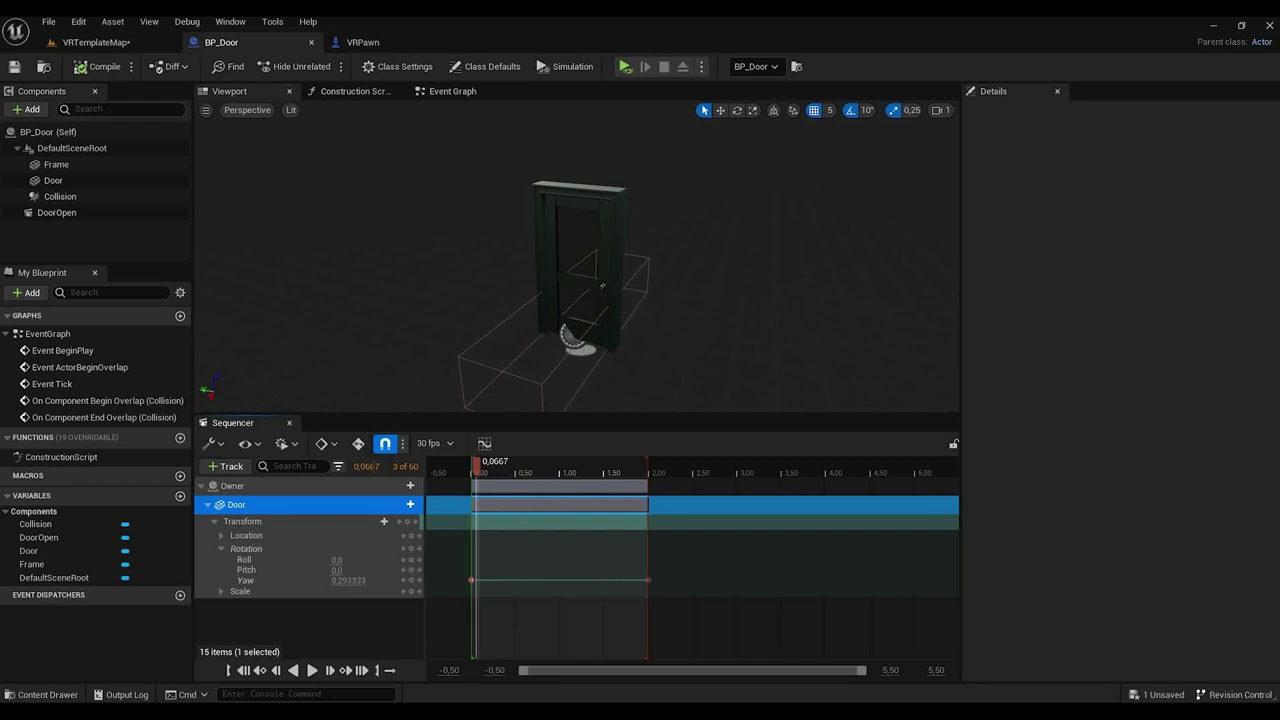
{"action": "left_click", "coordinate": [374, 466]}
{"action": "type", "text": "0"}
{"action": "key", "text": "Return"}
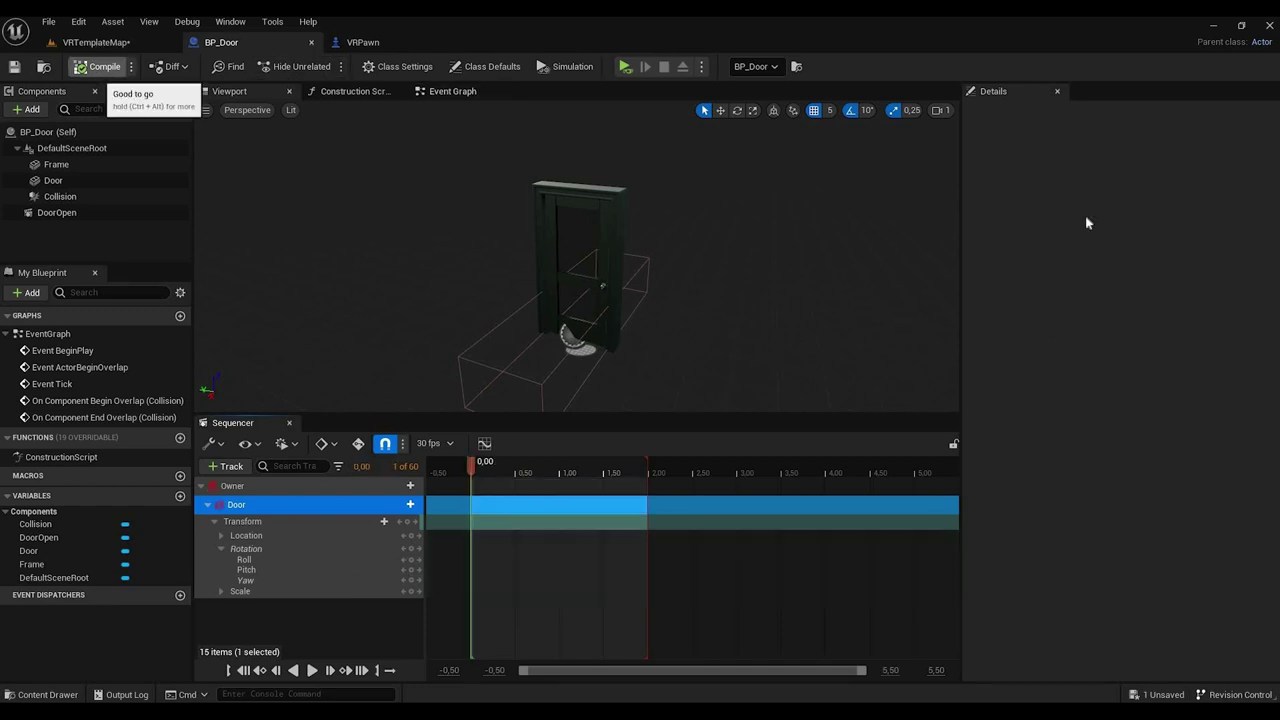
Step: Replace the BP_Door instance in the VRTemplateMap level with a new one at about X 110, Y 240, Z 0
{"action": "left_click", "coordinate": [102, 42]}
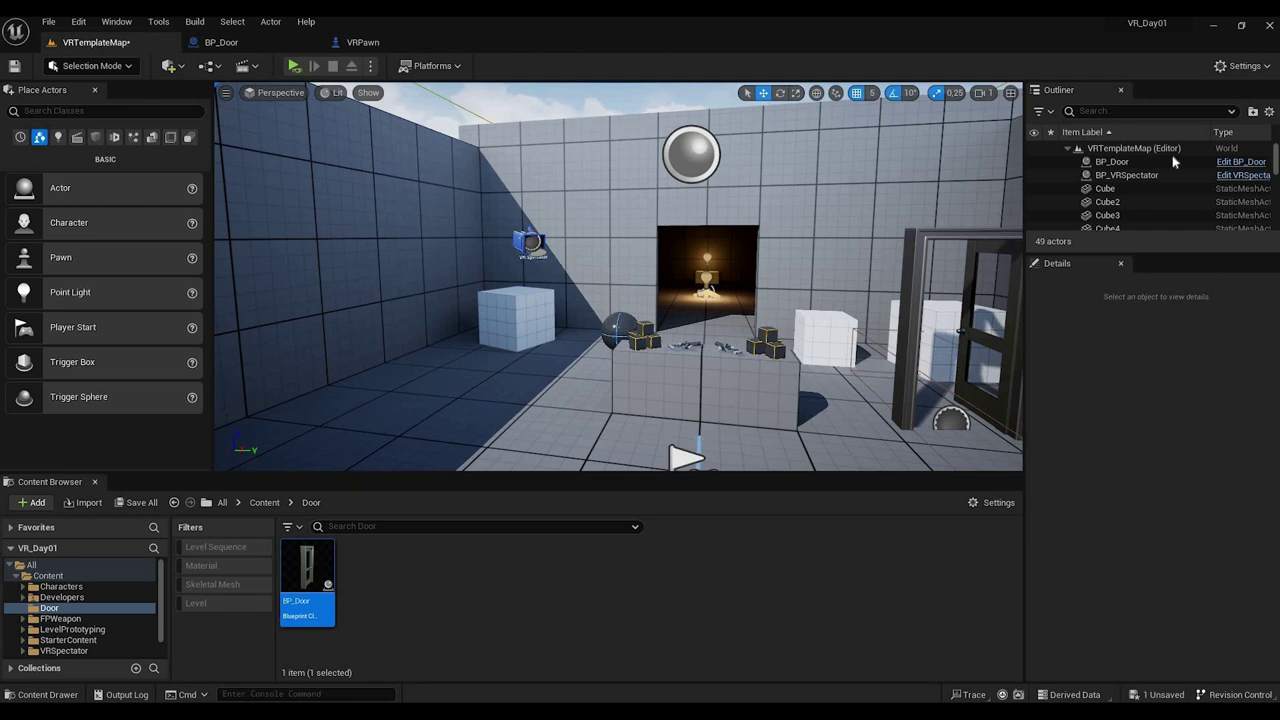
{"action": "left_click", "coordinate": [1122, 162]}
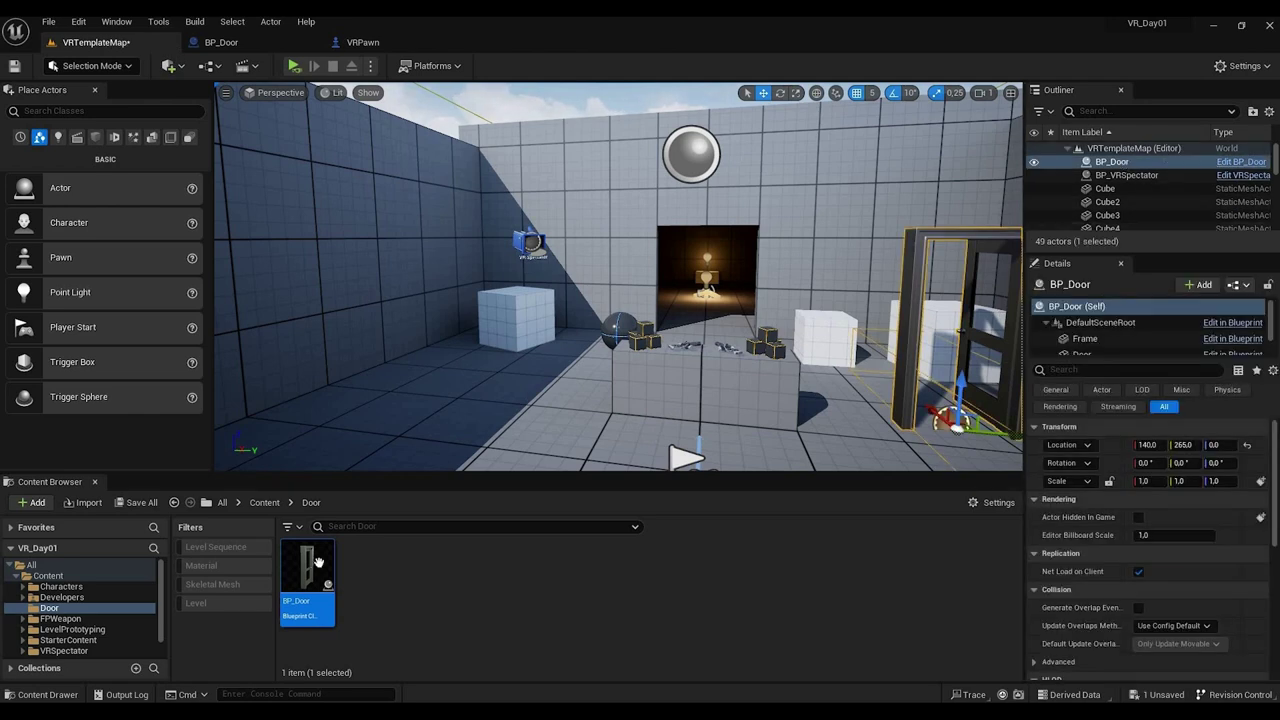
{"action": "key", "text": "Delete"}
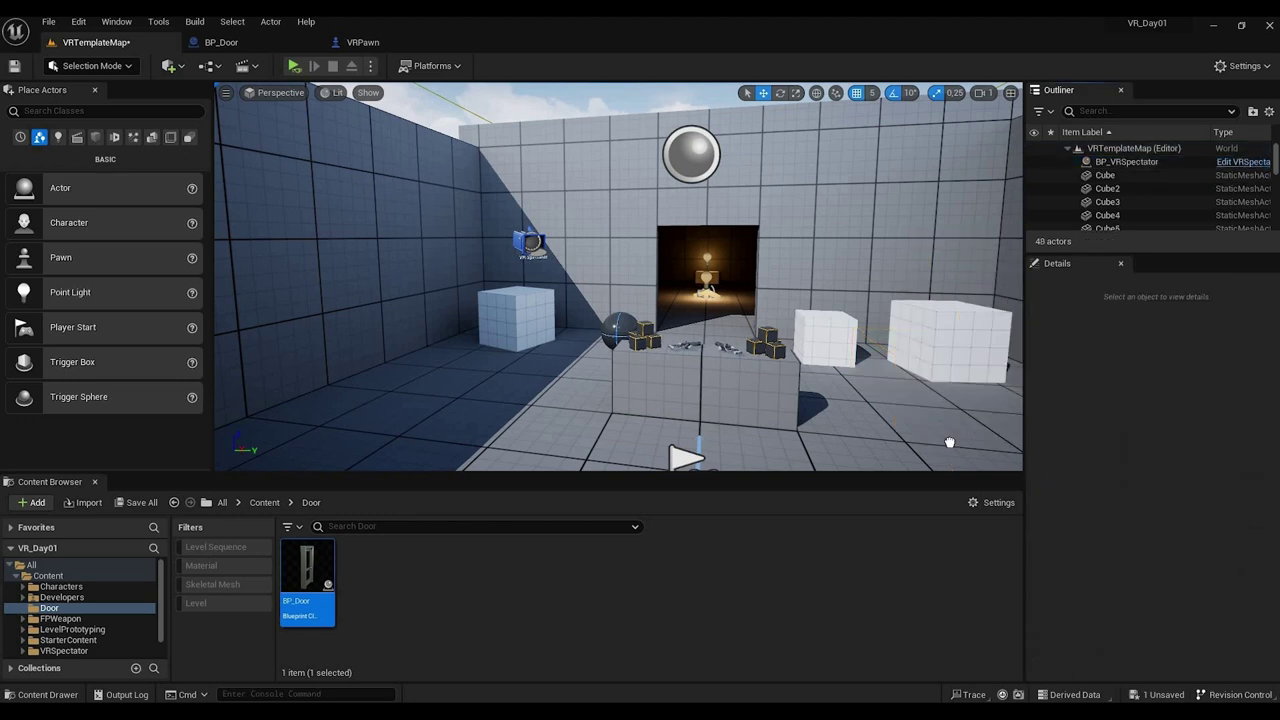
{"action": "left_click_drag", "start_coordinate": [307, 575], "coordinate": [1000, 428]}
{"action": "mouse_move", "coordinate": [917, 415]}
{"action": "right_mouse_down"}
{"action": "mouse_move", "coordinate": [900, 414]}
{"action": "mouse_move", "coordinate": [930, 410]}
{"action": "mouse_move", "coordinate": [917, 415]}
{"action": "right_mouse_up"}
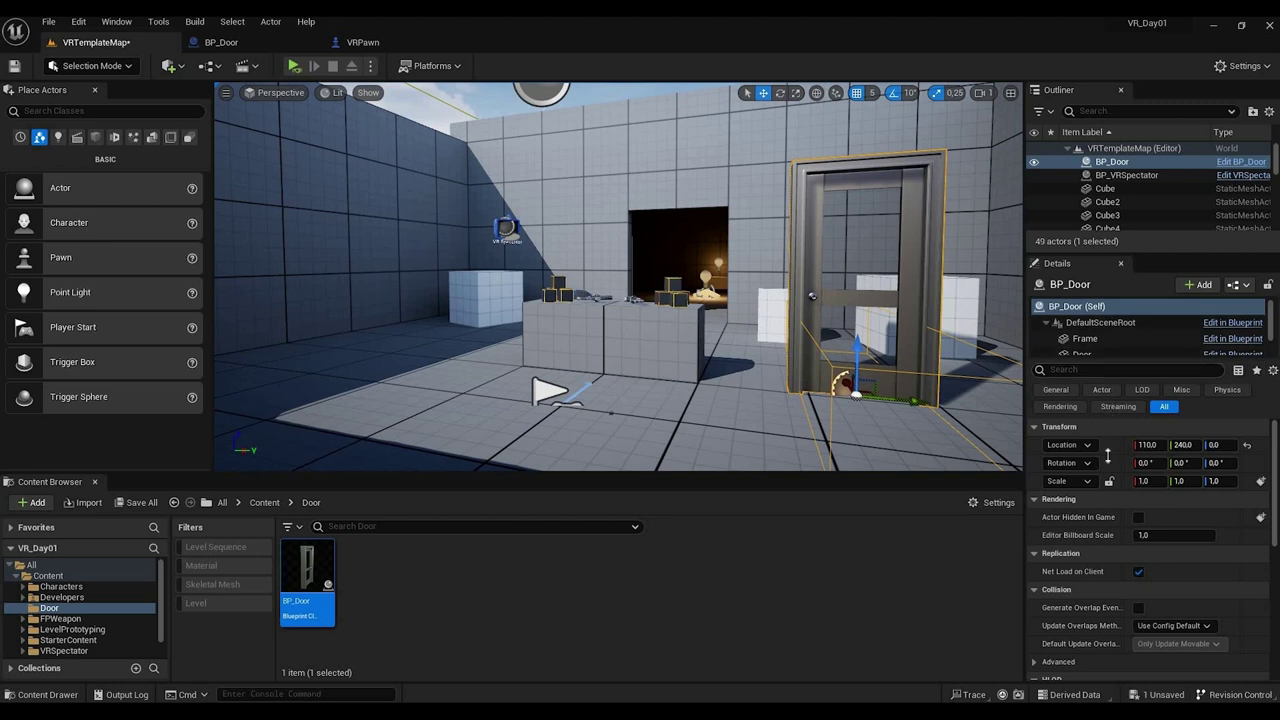
Step: Move the Collision component of the placed BP_Door to Y -5
{"action": "left_click_drag", "start_coordinate": [1058, 358], "coordinate": [1070, 453]}
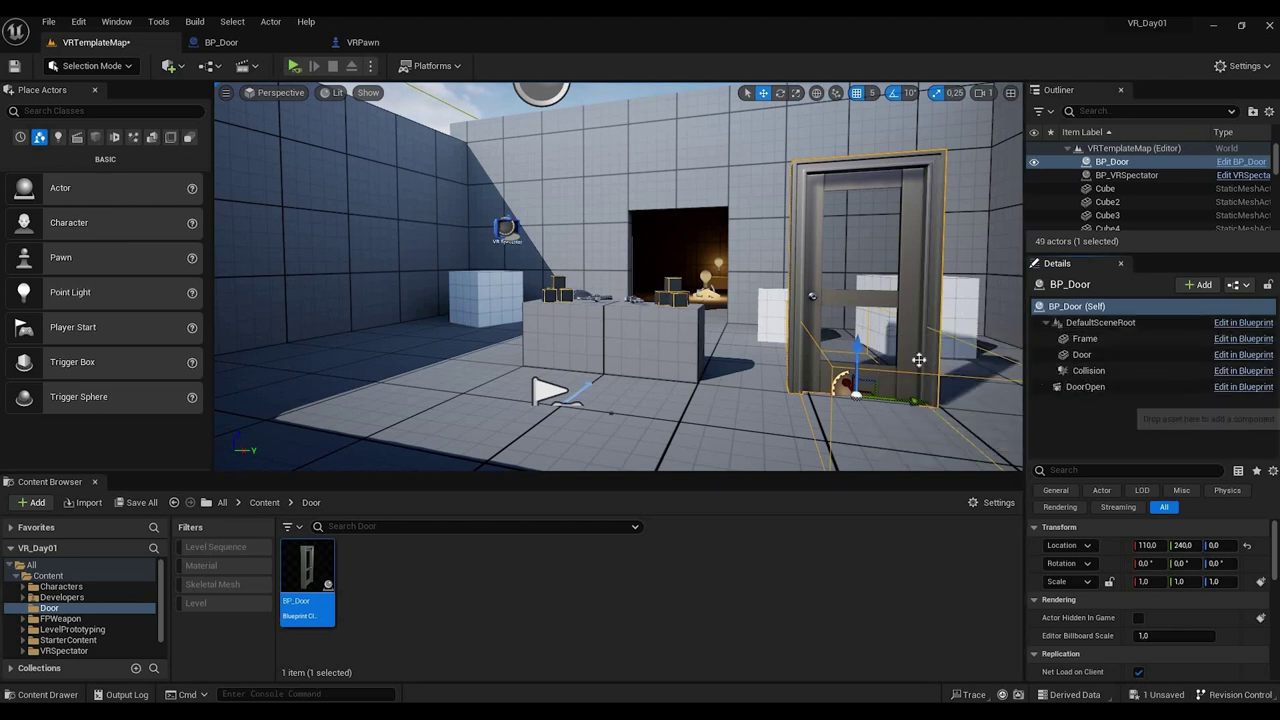
{"action": "left_click", "coordinate": [1088, 371]}
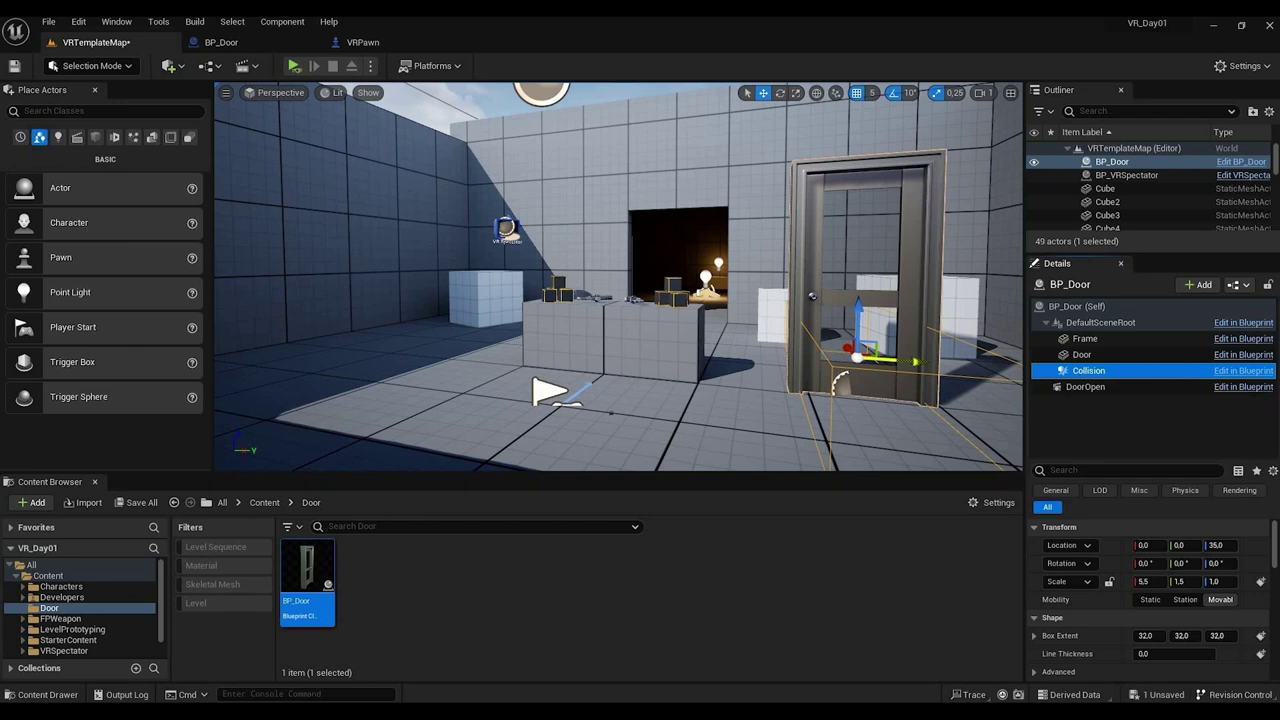
{"action": "mouse_move", "coordinate": [918, 361]}
{"action": "left_mouse_down"}
{"action": "mouse_move", "coordinate": [900, 361]}
{"action": "mouse_move", "coordinate": [922, 361]}
{"action": "left_mouse_up"}
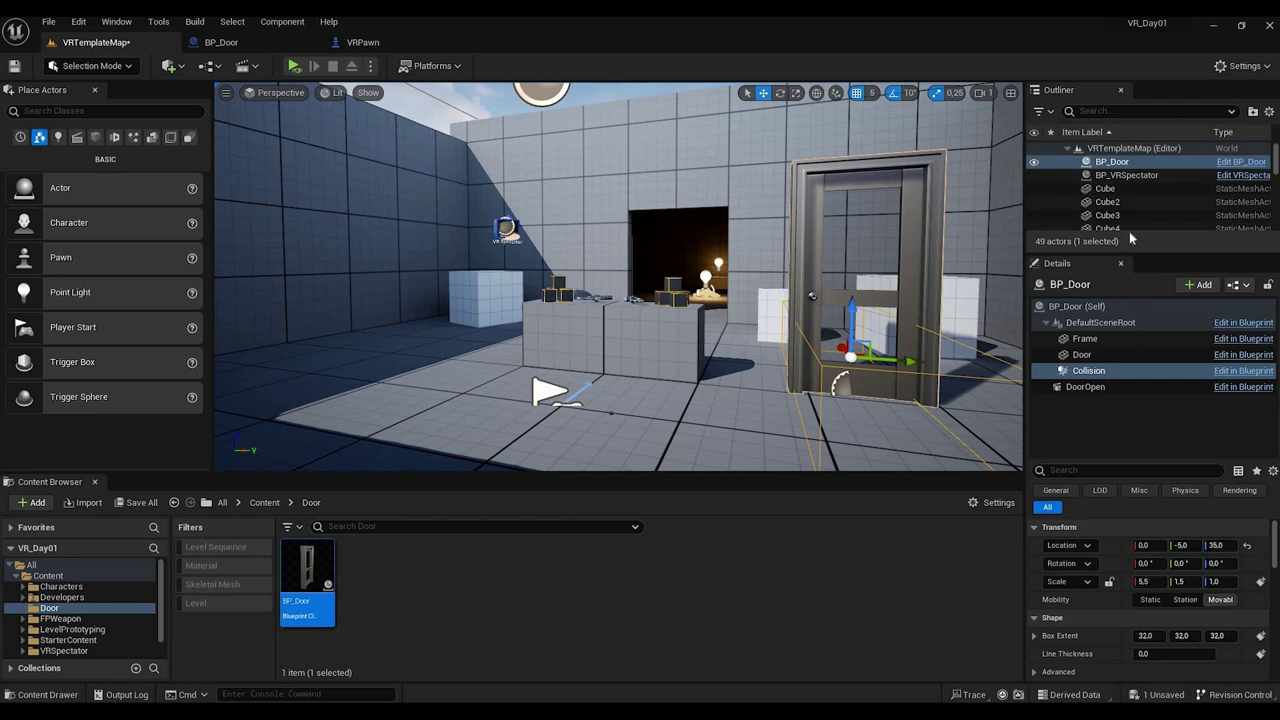
Step: Try moving the Player Start back along X to about -100, and reset its location to 0, 0, 0
{"action": "left_click_drag", "start_coordinate": [1129, 254], "coordinate": [1125, 344]}
{"action": "scroll", "coordinate": [1125, 232], "scroll_direction": "down", "scroll_amount": 1}
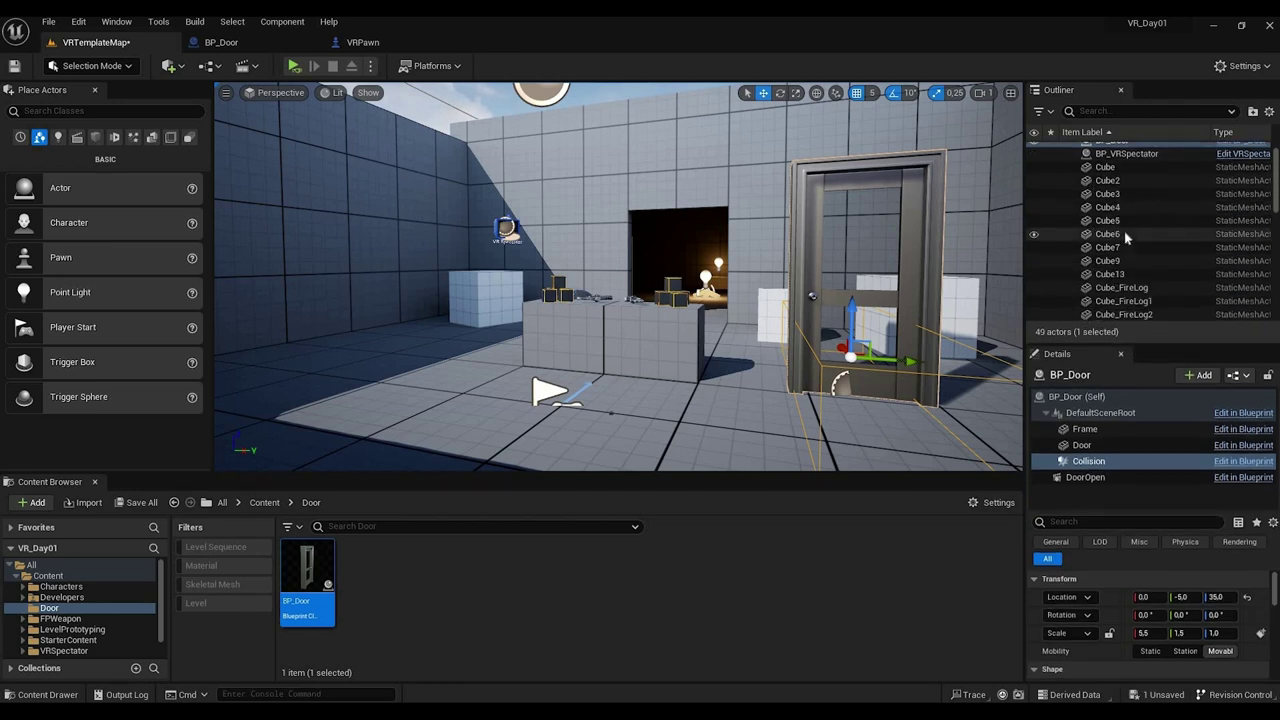
{"action": "scroll", "coordinate": [1124, 236], "scroll_direction": "down", "scroll_amount": 5}
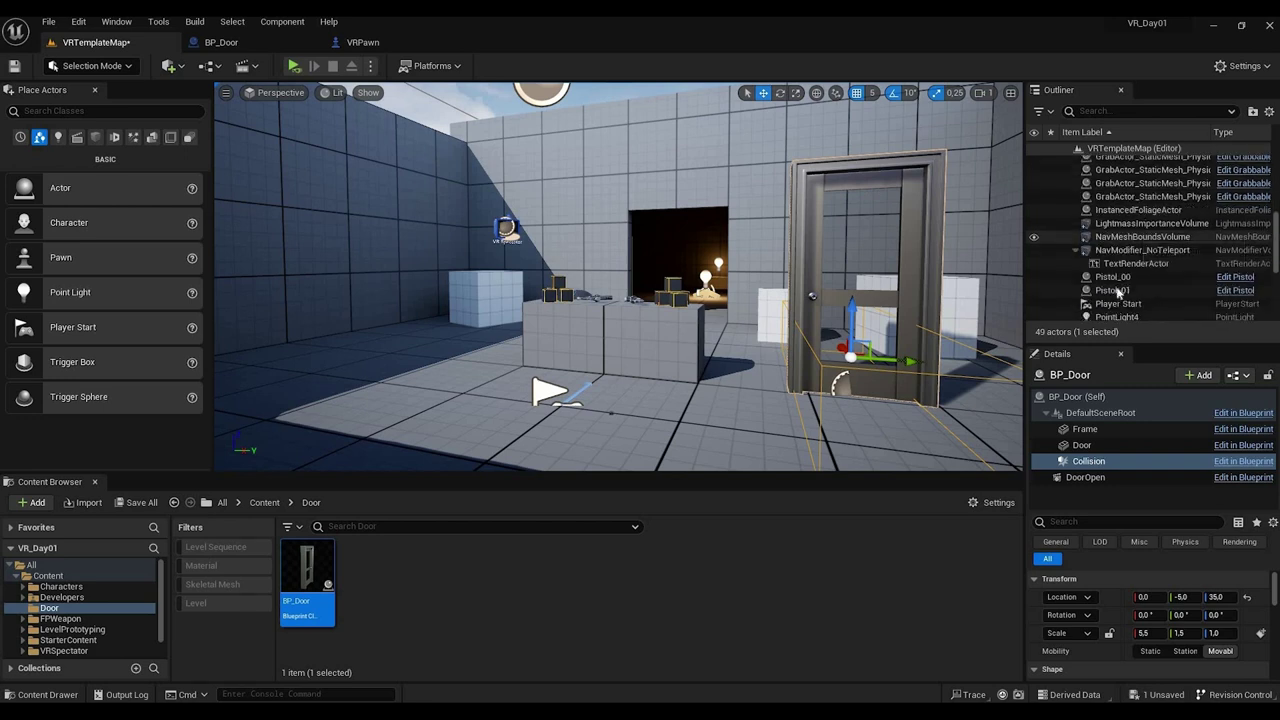
{"action": "scroll", "coordinate": [1118, 290], "scroll_direction": "down", "scroll_amount": 3}
{"action": "left_click", "coordinate": [1118, 240]}
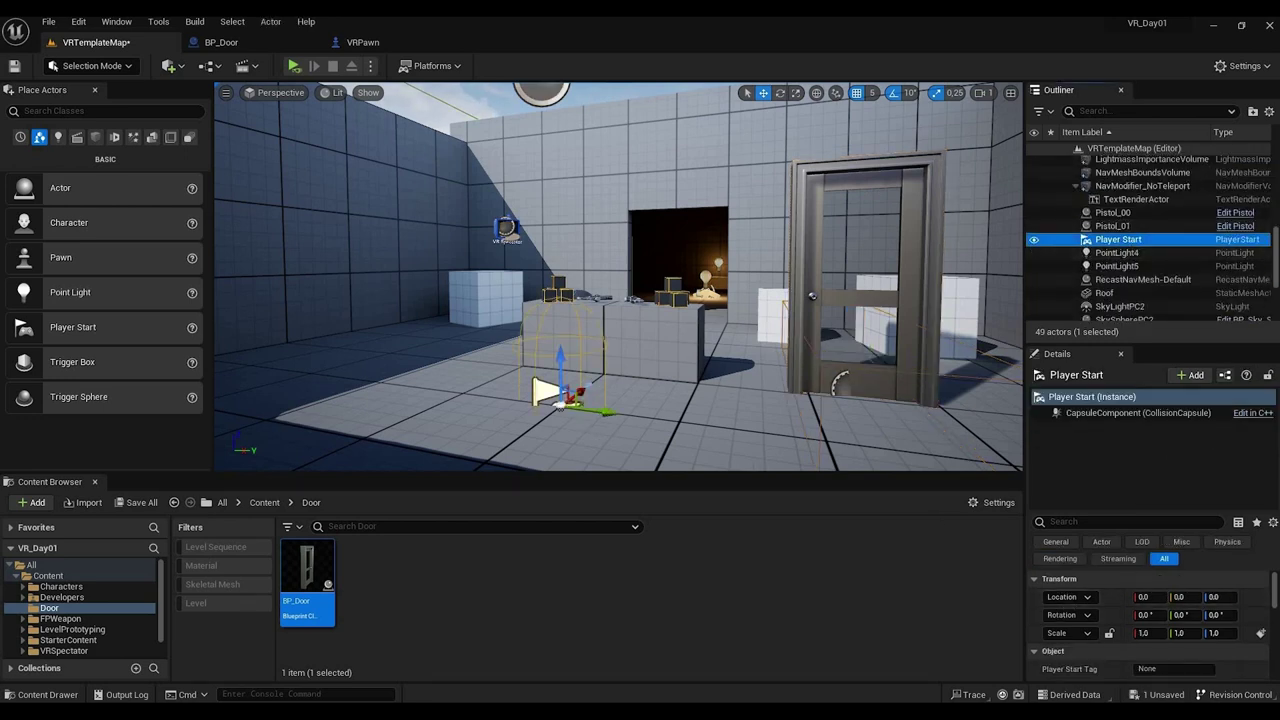
{"action": "left_click_drag", "start_coordinate": [578, 393], "coordinate": [508, 446]}
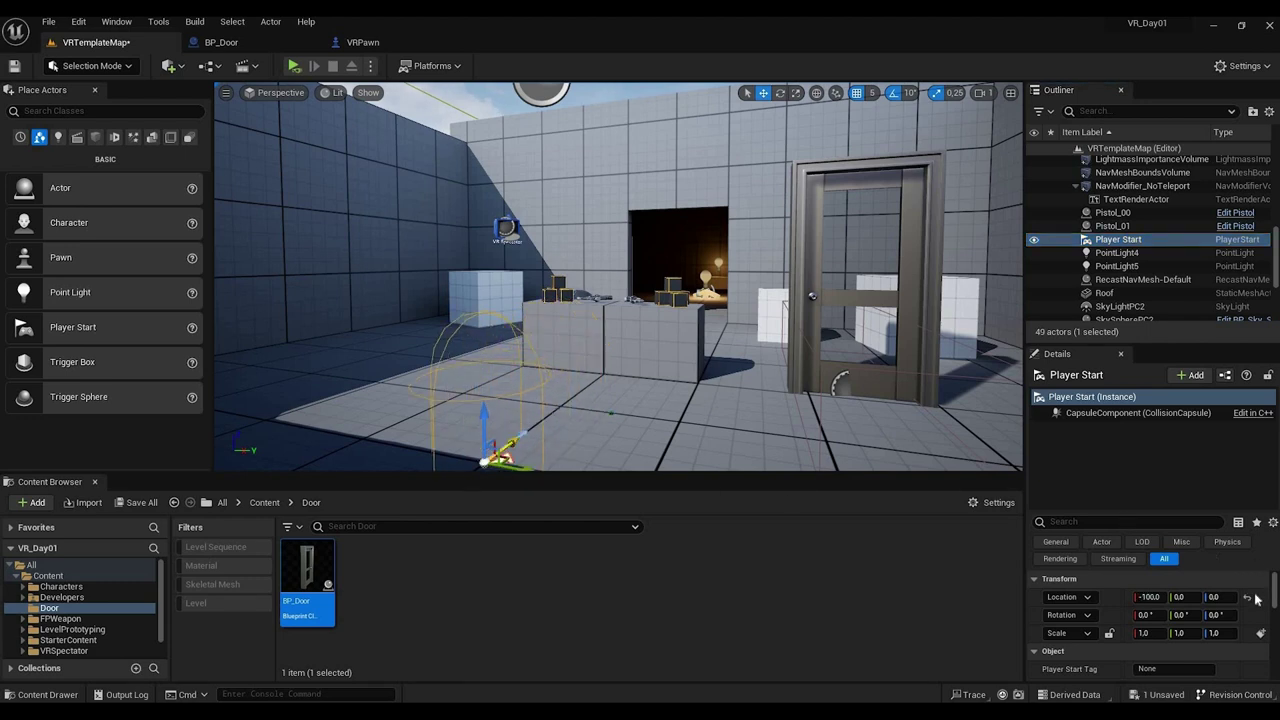
{"action": "key", "text": "ctrl+z"}
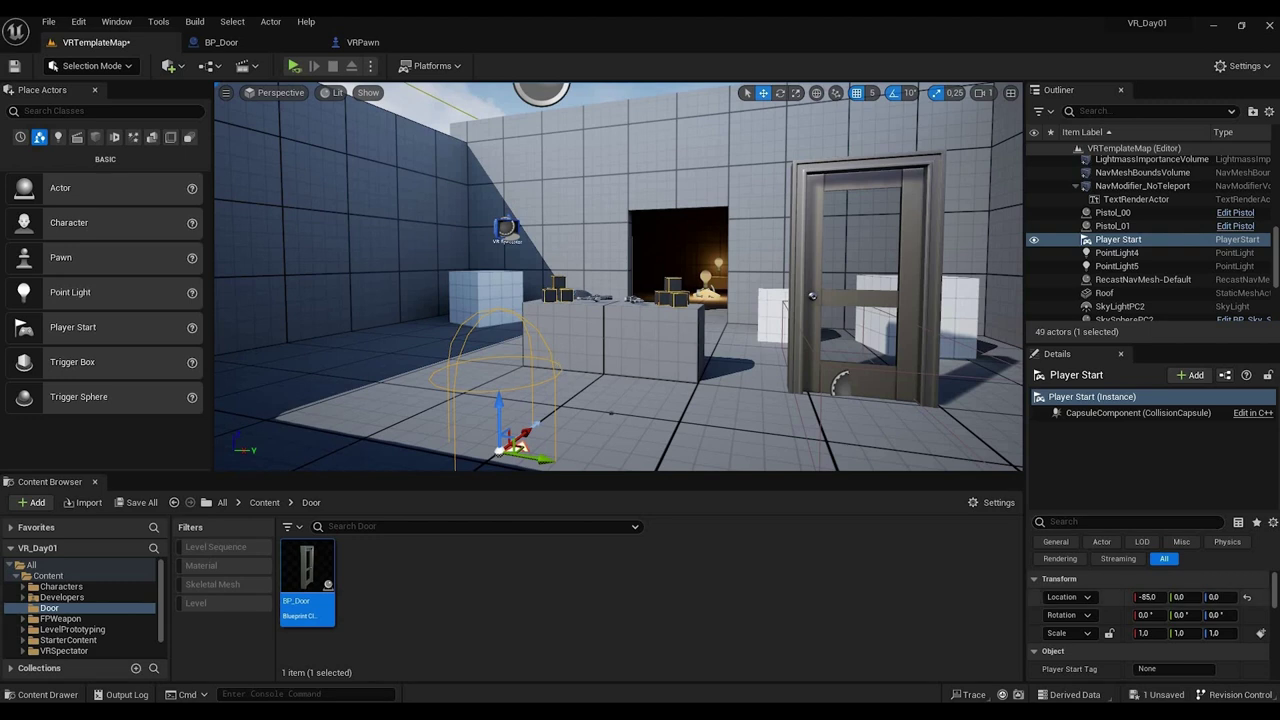
{"action": "left_click", "coordinate": [1247, 597]}
{"action": "left_click_drag", "start_coordinate": [560, 358], "coordinate": [558, 222]}
{"action": "left_click", "coordinate": [1247, 597]}
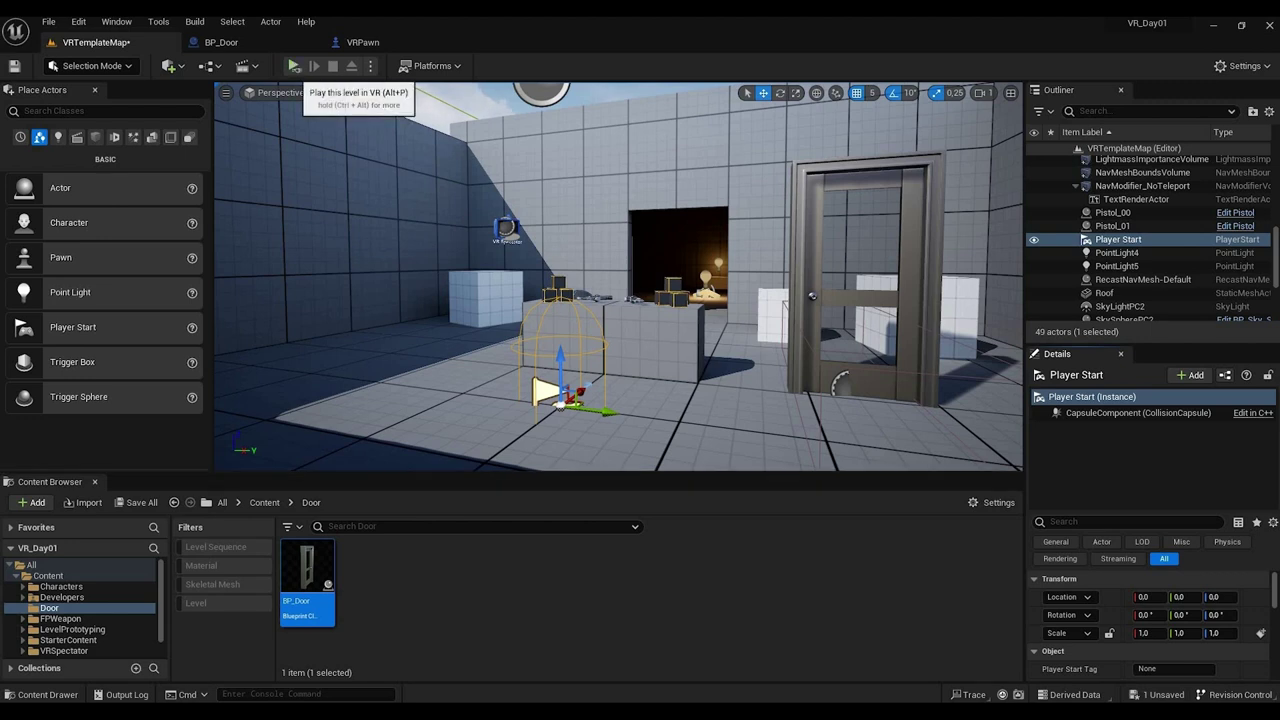
Step: Play the level in VR to test the door
{"action": "left_click", "coordinate": [294, 66]}
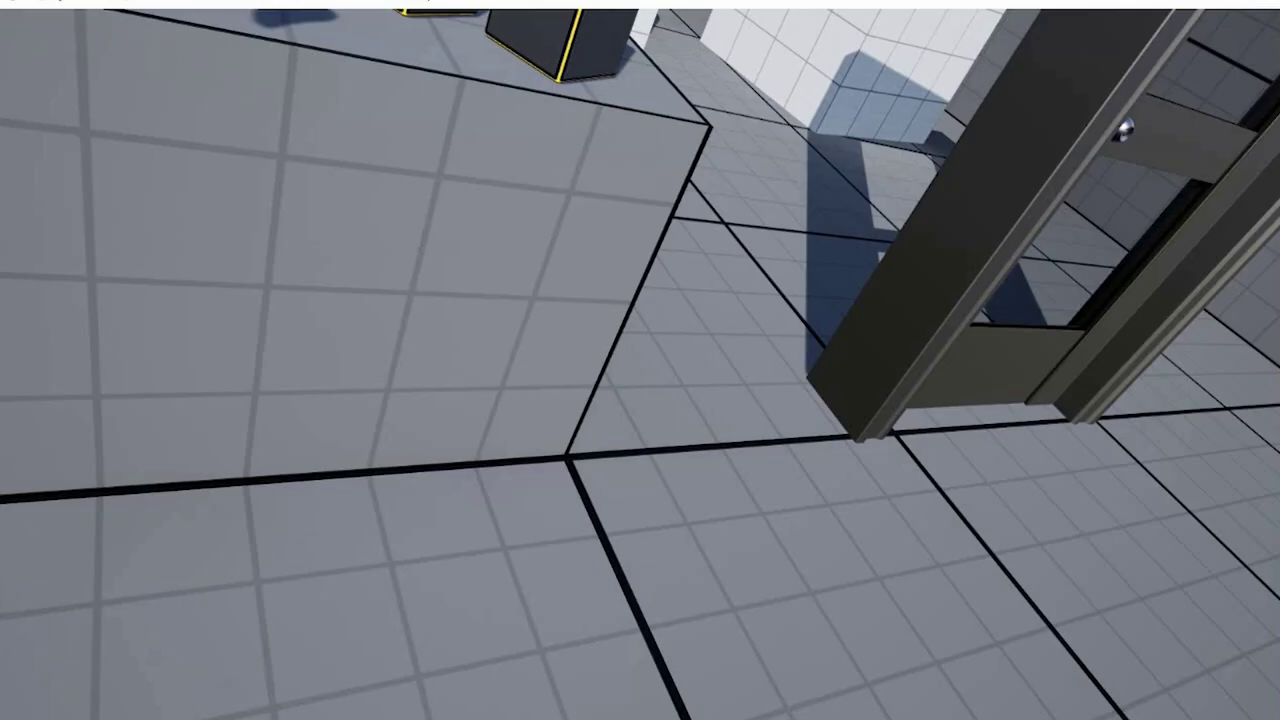